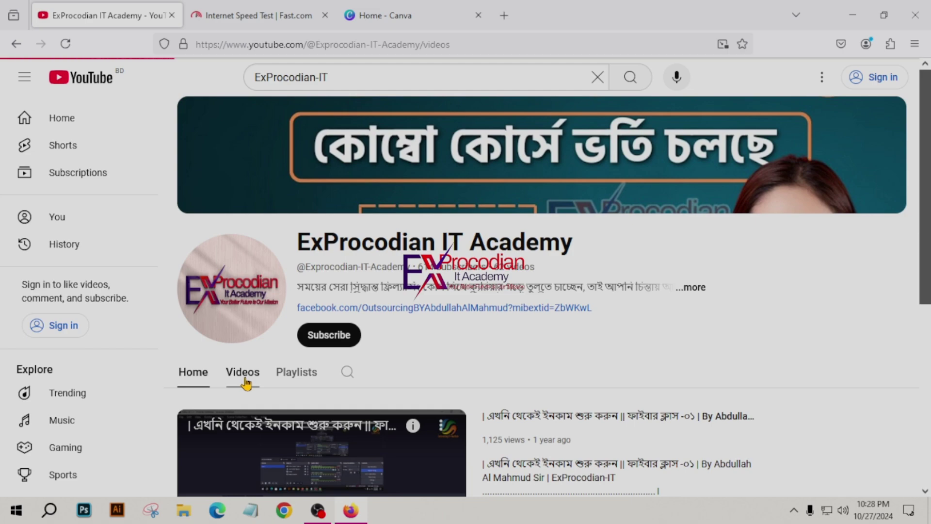
- Look through the videos and created playlists of the ExProcodian IT Academy channel
{"action": "scroll", "coordinate": [247, 381], "scroll_direction": "down", "scroll_amount": 5}
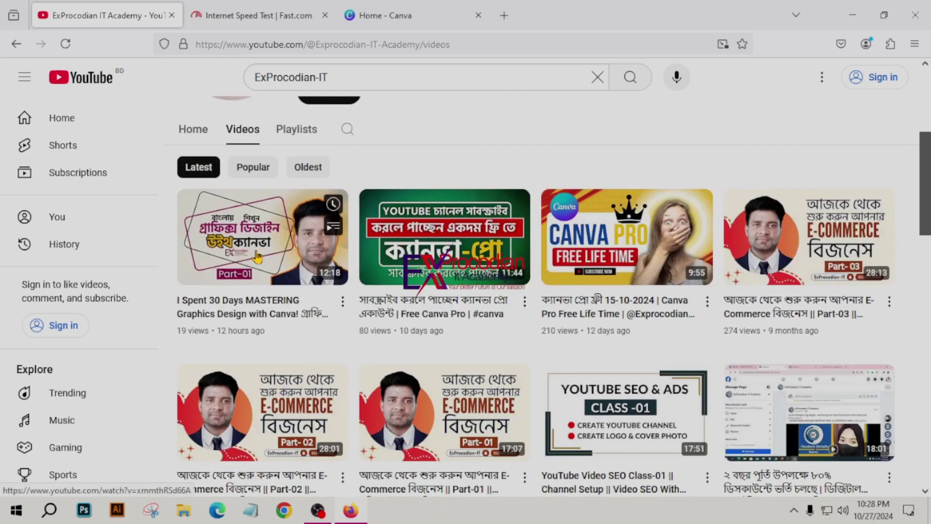
{"action": "mouse_move", "coordinate": [257, 257]}
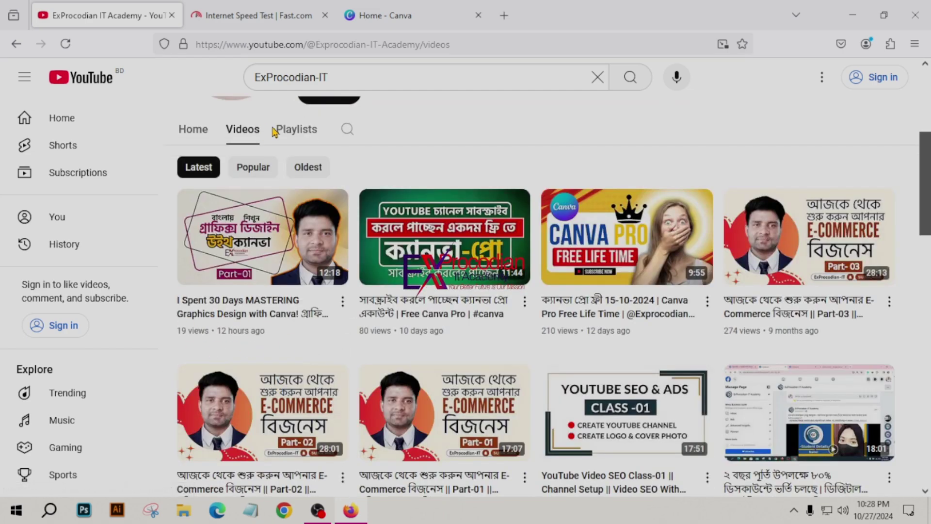
{"action": "left_click", "coordinate": [296, 130]}
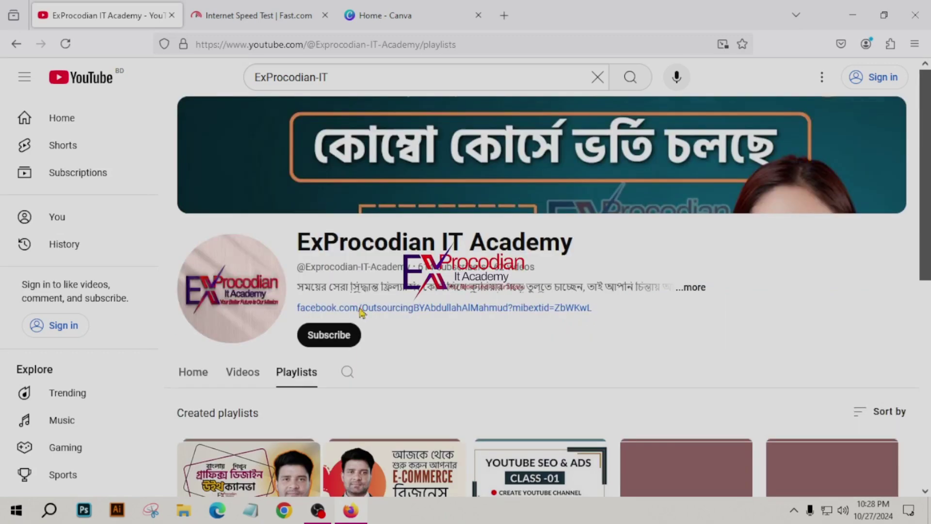
{"action": "scroll", "coordinate": [362, 313], "scroll_direction": "down", "scroll_amount": 5}
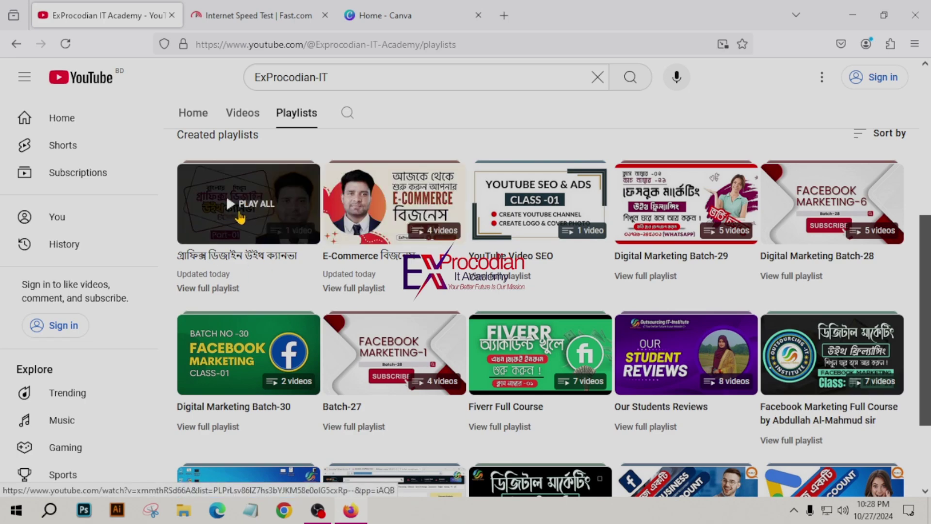
{"action": "scroll", "coordinate": [500, 354], "scroll_direction": "down", "scroll_amount": 2}
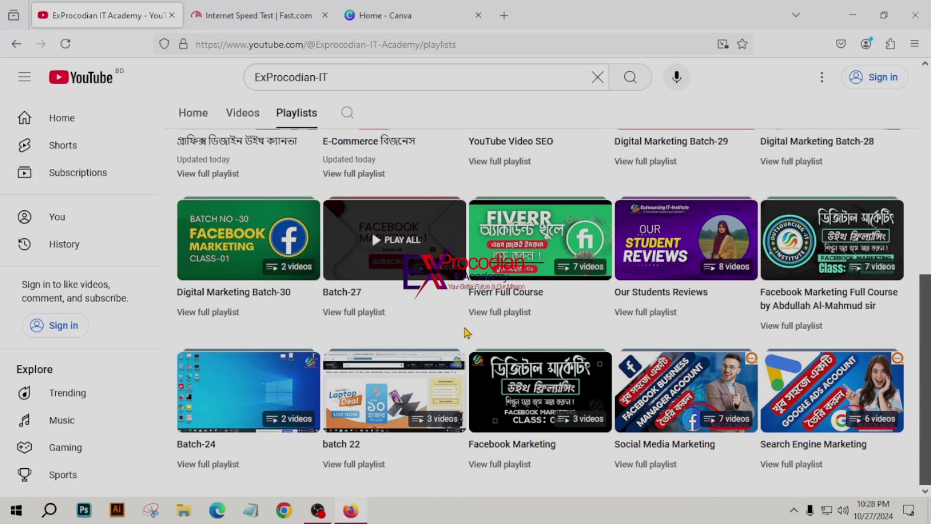
{"action": "scroll", "coordinate": [466, 291], "scroll_direction": "up", "scroll_amount": 4}
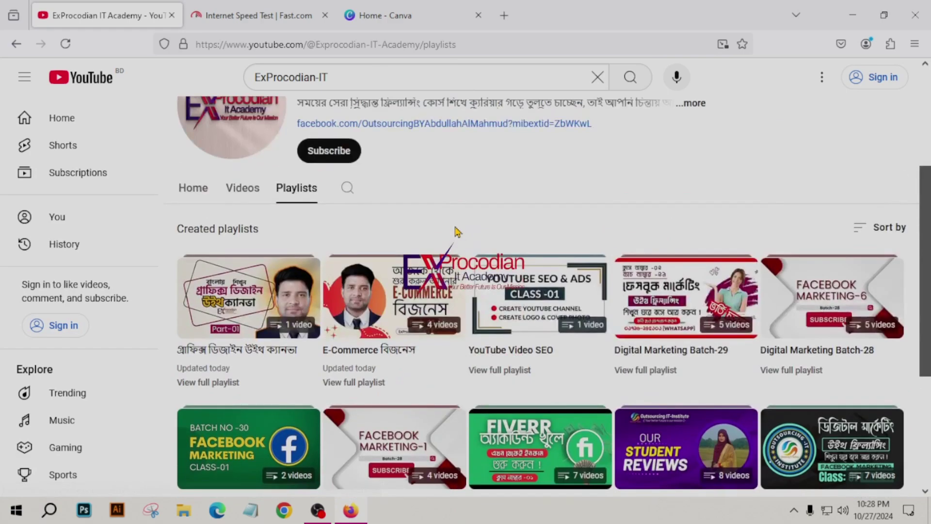
{"action": "scroll", "coordinate": [456, 232], "scroll_direction": "up", "scroll_amount": 1}
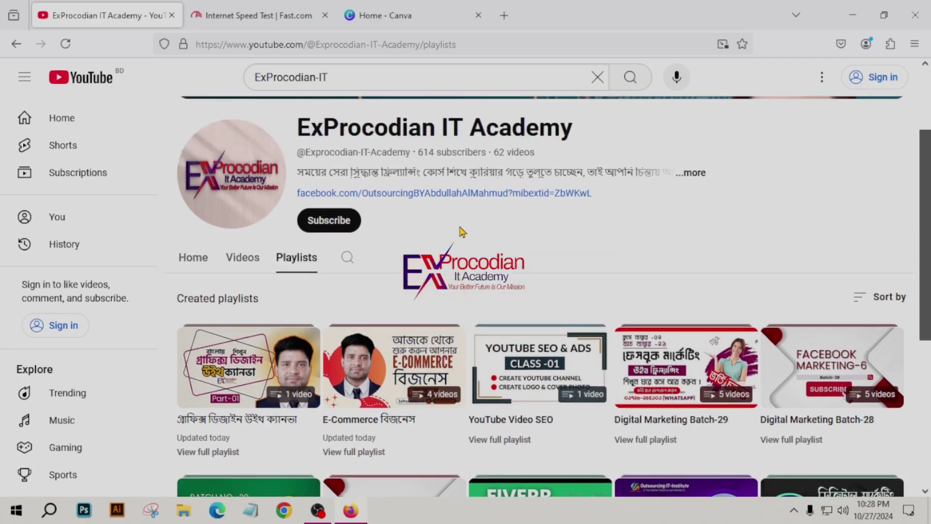
- Switch to Canva and create a blank Facebook Cover design by searching the design types for "facebook"
{"action": "left_click", "coordinate": [398, 7]}
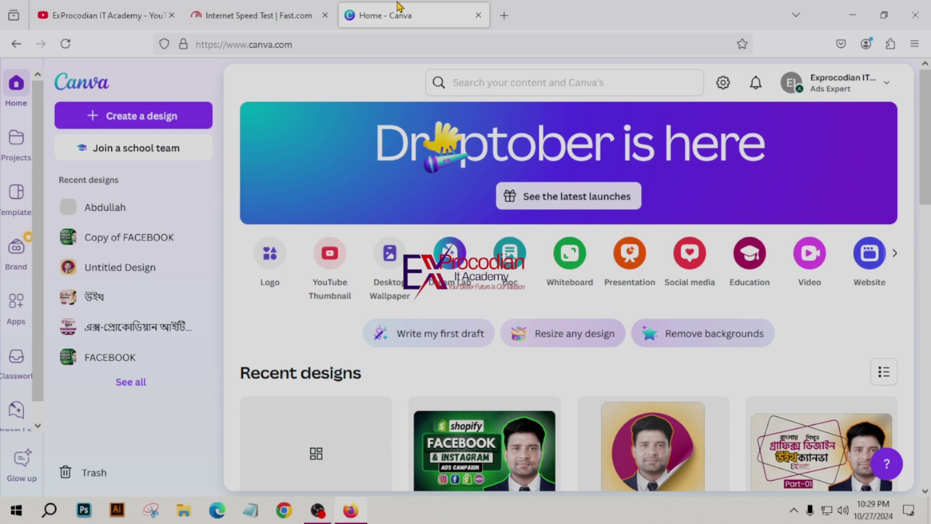
{"action": "left_click", "coordinate": [115, 121]}
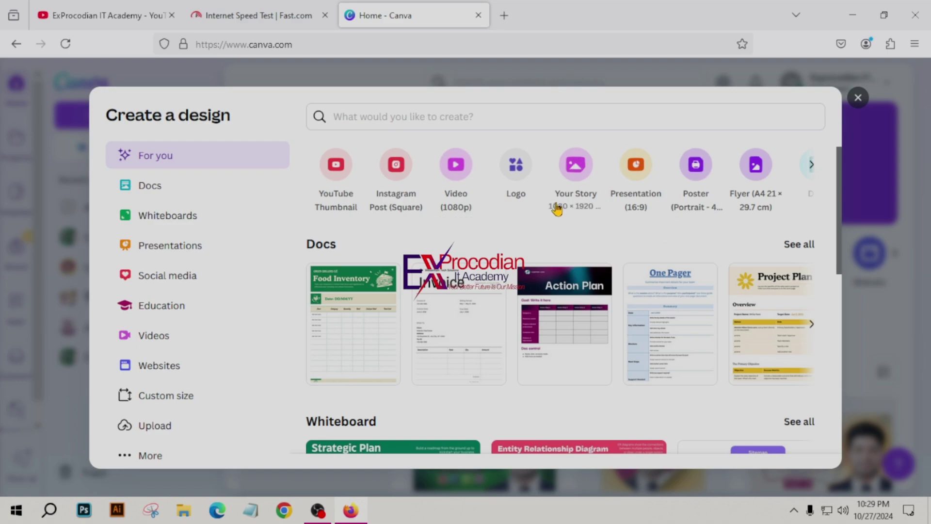
{"action": "left_click", "coordinate": [476, 121]}
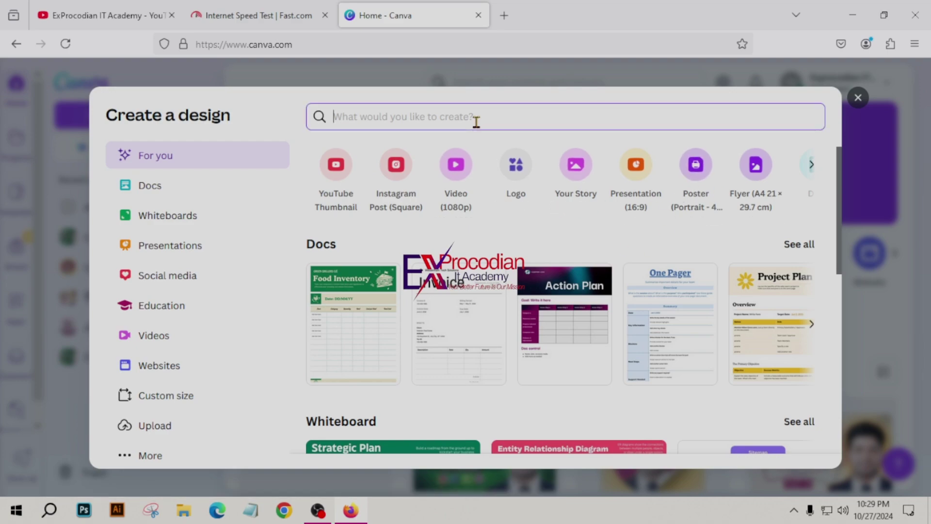
{"action": "type", "text": "facebook"}
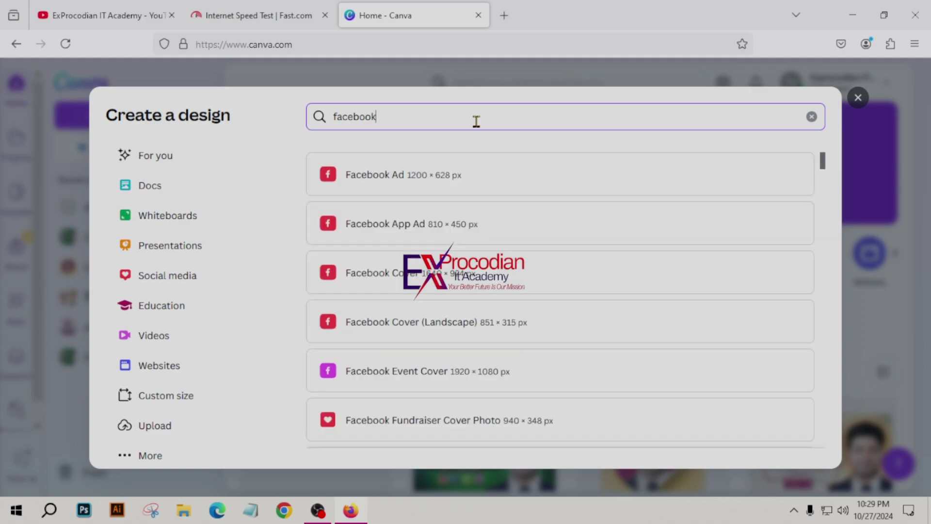
{"action": "left_click", "coordinate": [431, 284]}
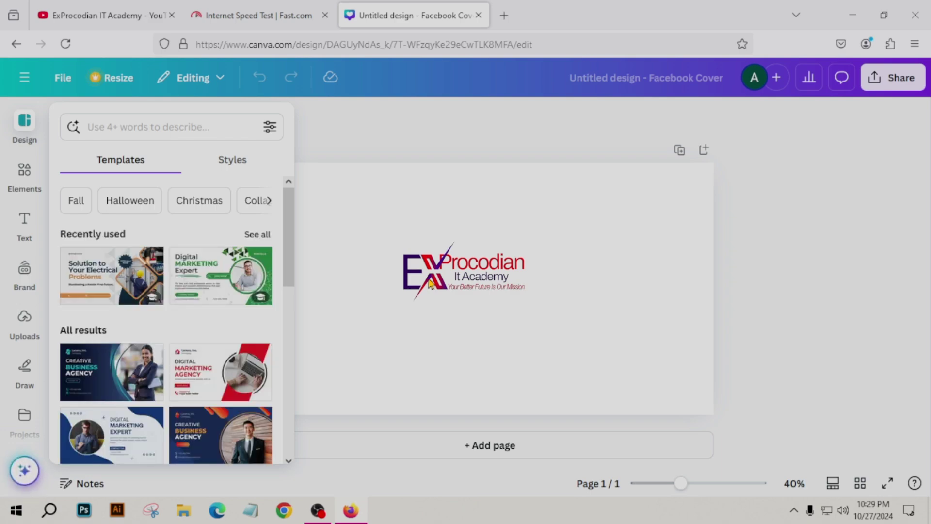
{"action": "left_click", "coordinate": [430, 284]}
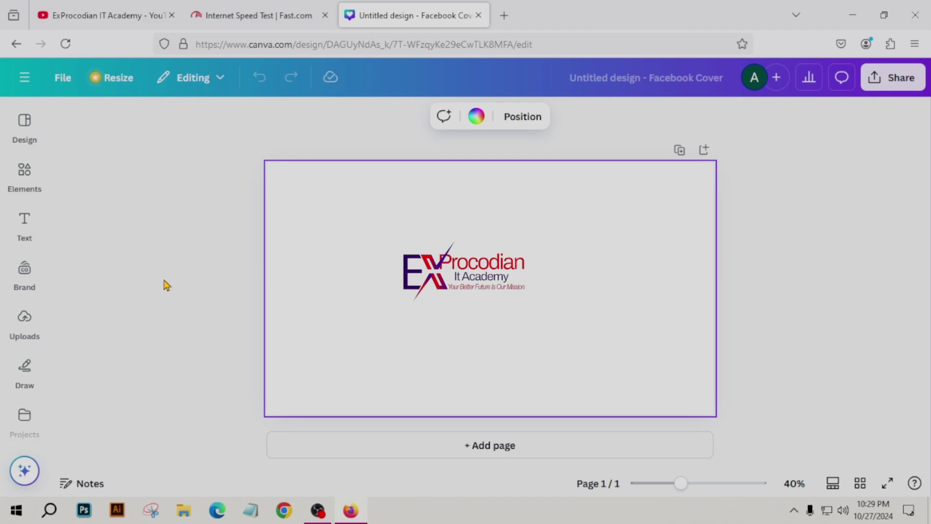
{"action": "left_click", "coordinate": [24, 236]}
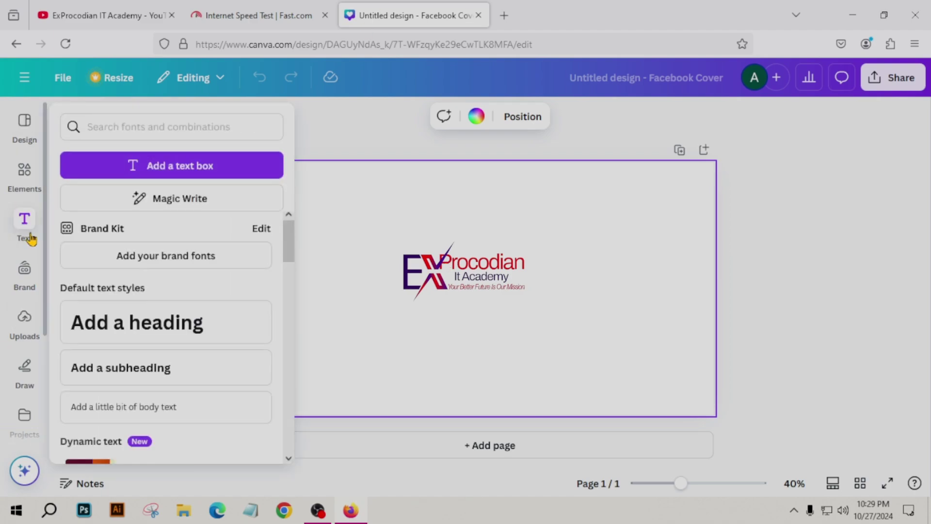
{"action": "left_click", "coordinate": [30, 181]}
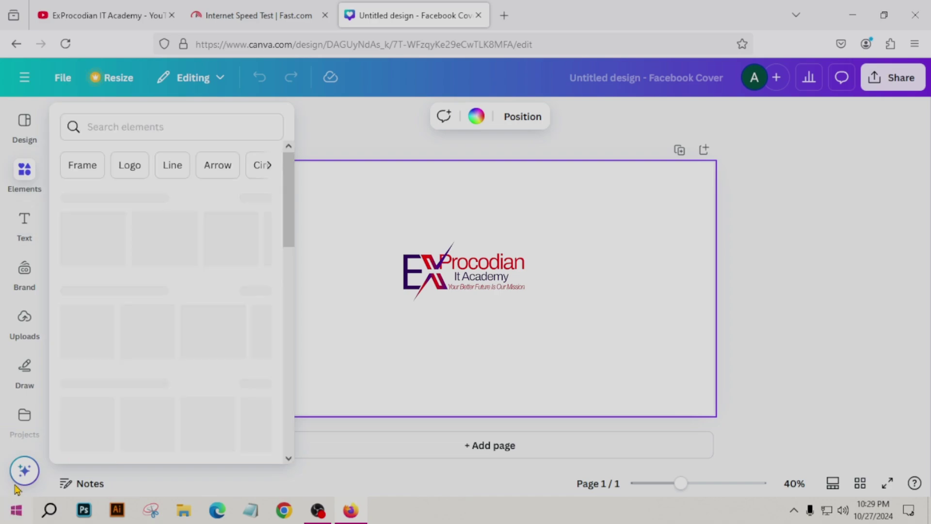
{"action": "left_click", "coordinate": [29, 417]}
{"action": "left_click", "coordinate": [29, 416]}
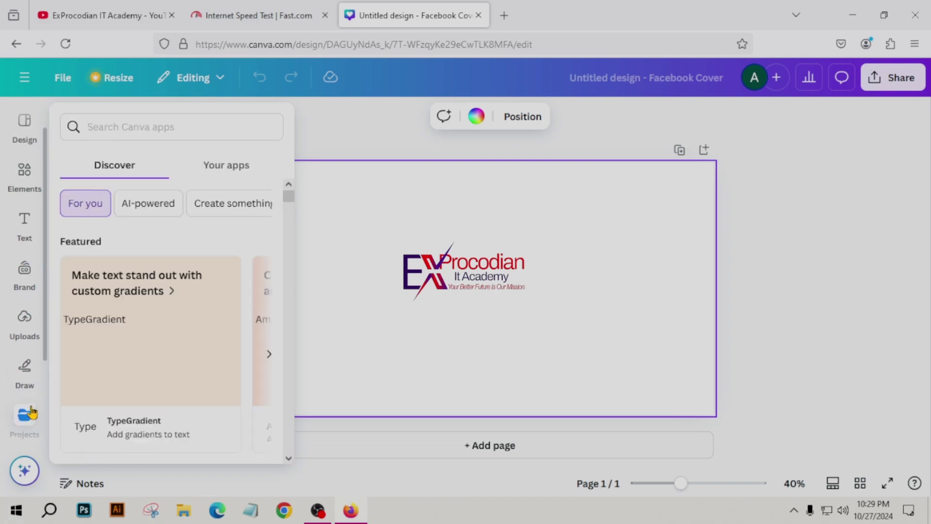
- Apply the recently used "Solution to Your Electrical Problems" template to the blank Facebook cover
{"action": "left_click", "coordinate": [10, 134]}
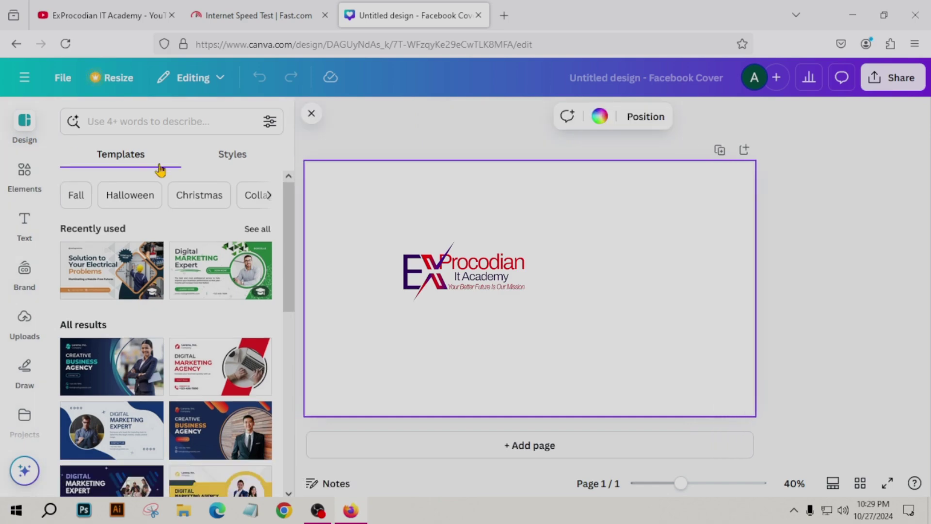
{"action": "scroll", "coordinate": [217, 369], "scroll_direction": "down", "scroll_amount": 5}
{"action": "scroll", "coordinate": [217, 368], "scroll_direction": "down", "scroll_amount": 2}
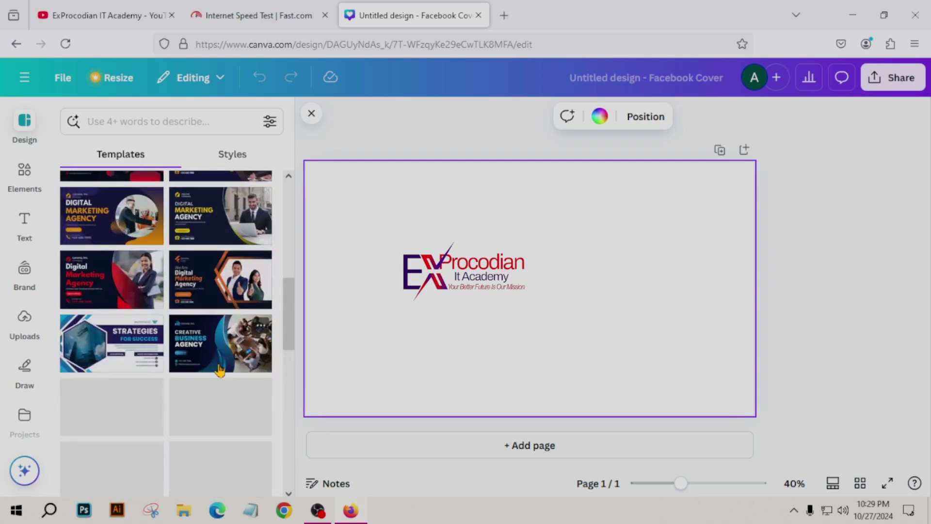
{"action": "scroll", "coordinate": [217, 369], "scroll_direction": "up", "scroll_amount": 8}
{"action": "left_click", "coordinate": [105, 274]}
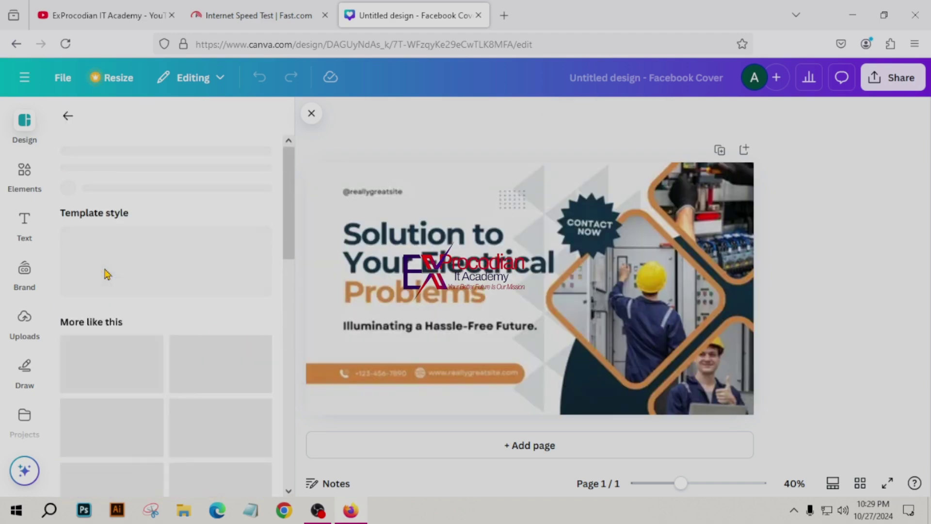
- Open canva.com in a new browser tab and return to the Facebook cover design
{"action": "left_click", "coordinate": [503, 16]}
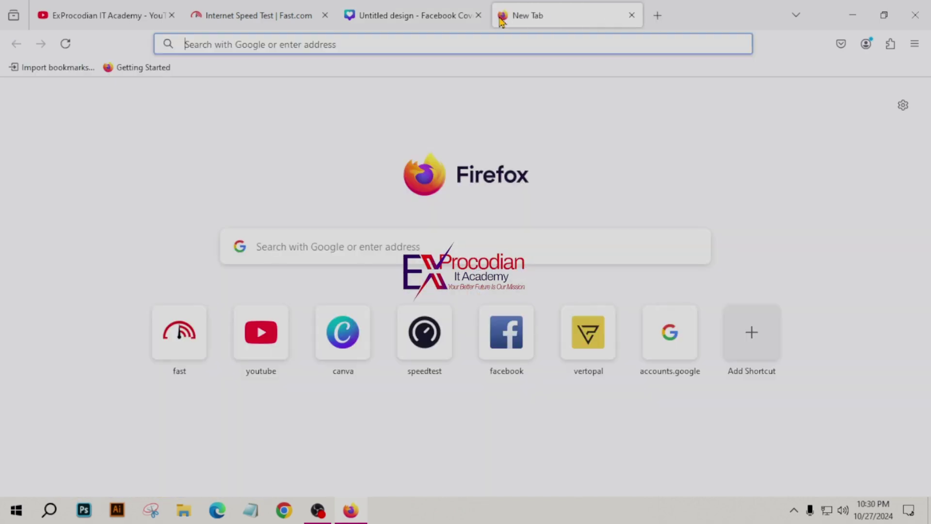
{"action": "type", "text": "cab"}
{"action": "key", "text": "BackSpace"}
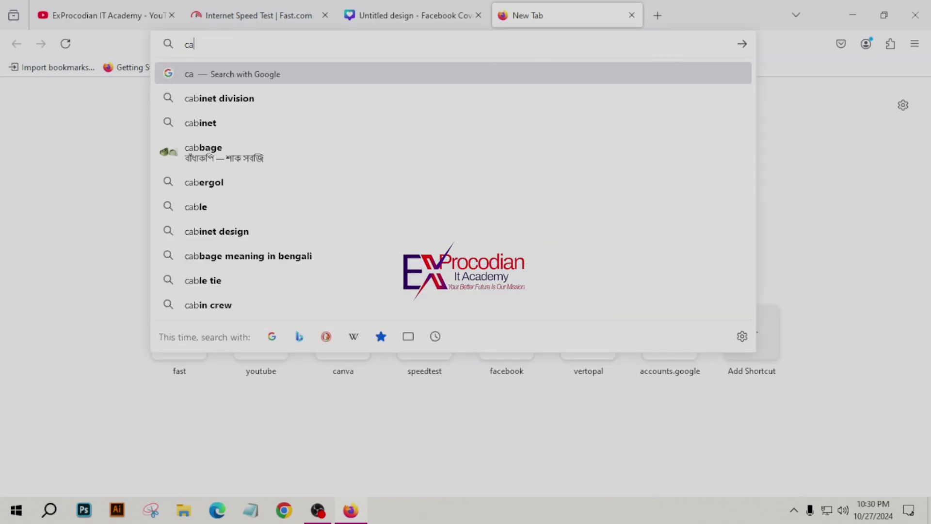
{"action": "type", "text": "nva.com"}
{"action": "key", "text": "Return"}
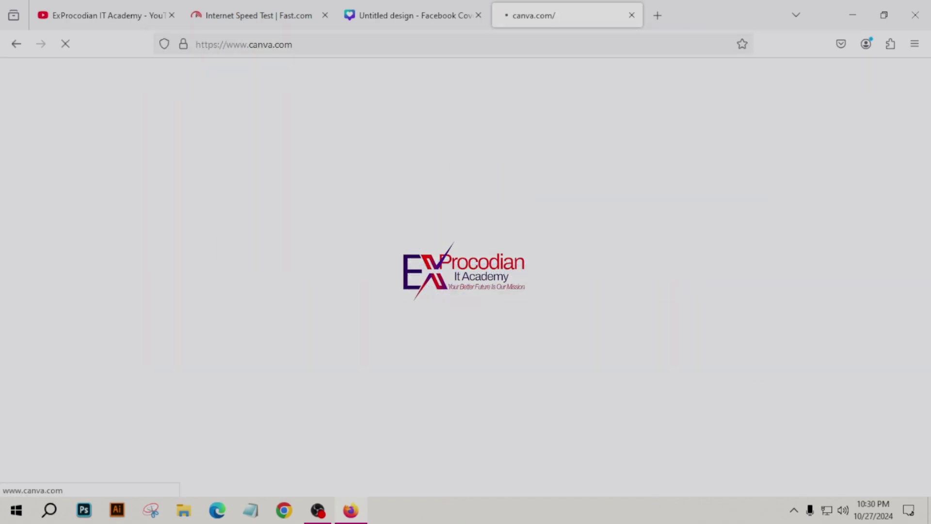
{"action": "left_click", "coordinate": [443, 8]}
- Browse the designs similar to the applied template and the full list of Facebook cover templates
{"action": "scroll", "coordinate": [191, 315], "scroll_direction": "down", "scroll_amount": 5}
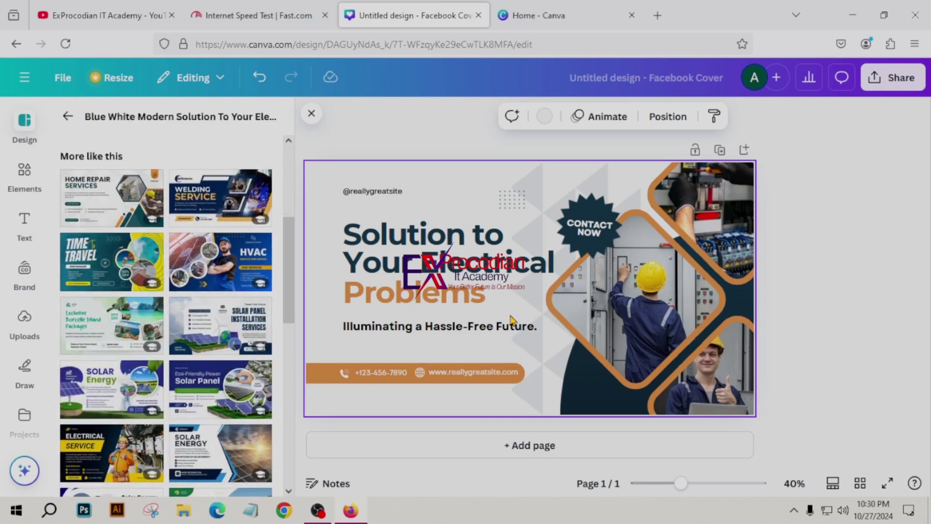
{"action": "scroll", "coordinate": [287, 141], "scroll_direction": "up", "scroll_amount": 3}
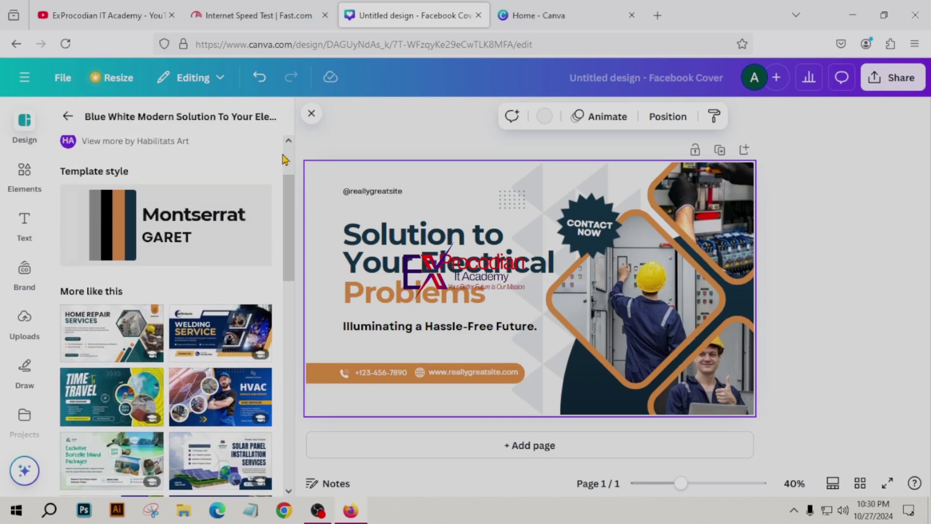
{"action": "left_click", "coordinate": [68, 116]}
{"action": "scroll", "coordinate": [213, 429], "scroll_direction": "down", "scroll_amount": 10}
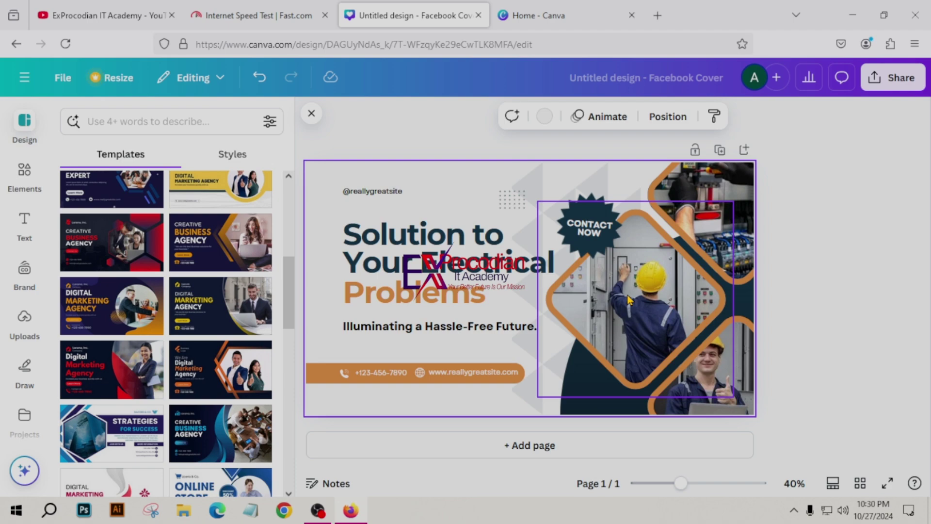
{"action": "scroll", "coordinate": [122, 330], "scroll_direction": "down", "scroll_amount": 5}
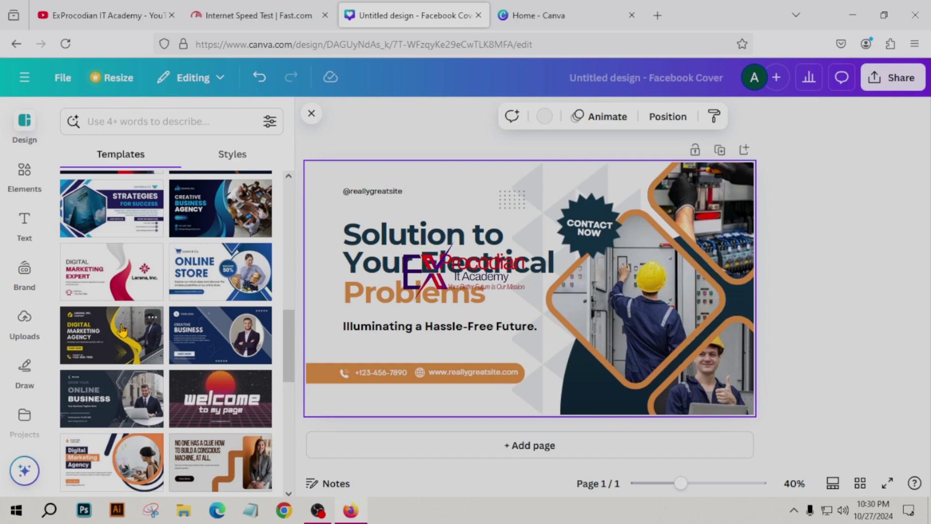
{"action": "scroll", "coordinate": [204, 294], "scroll_direction": "down", "scroll_amount": 10}
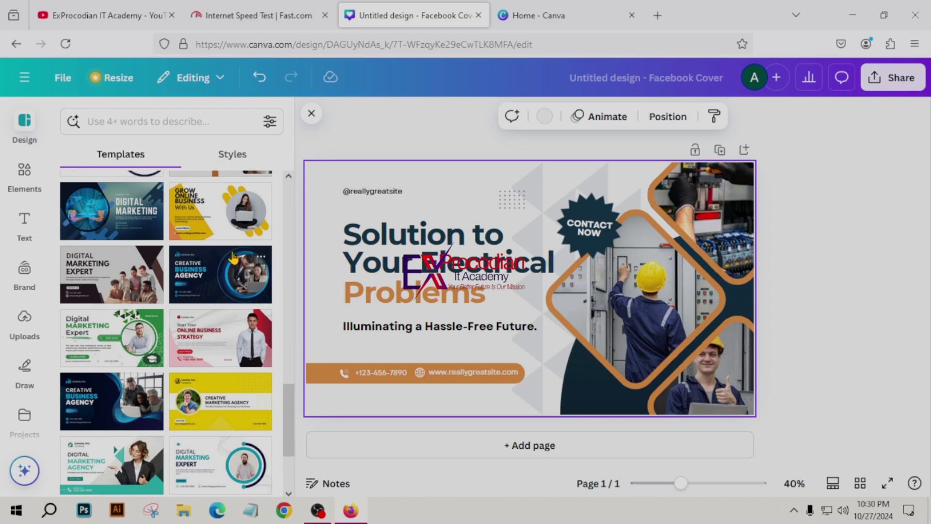
{"action": "scroll", "coordinate": [203, 293], "scroll_direction": "down", "scroll_amount": 10}
{"action": "scroll", "coordinate": [177, 260], "scroll_direction": "down", "scroll_amount": 15}
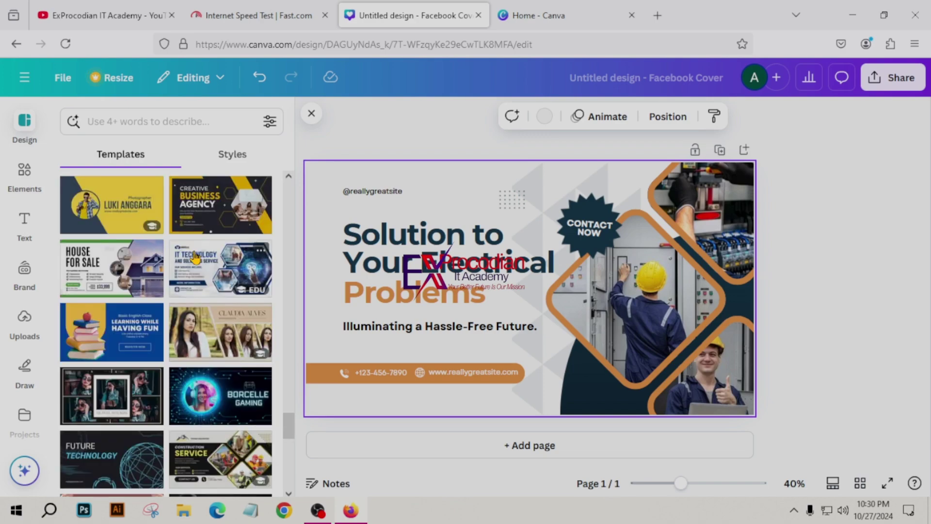
{"action": "scroll", "coordinate": [196, 258], "scroll_direction": "down", "scroll_amount": 10}
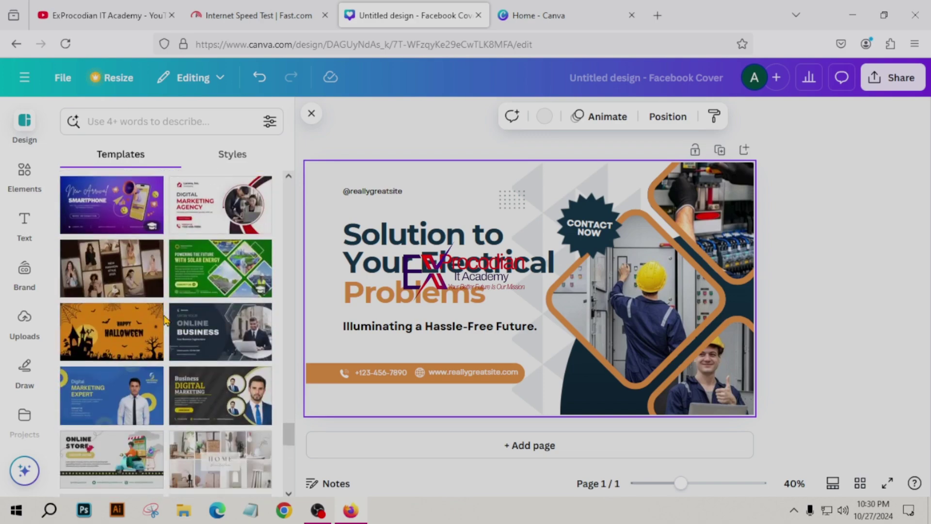
{"action": "scroll", "coordinate": [164, 319], "scroll_direction": "up", "scroll_amount": 1}
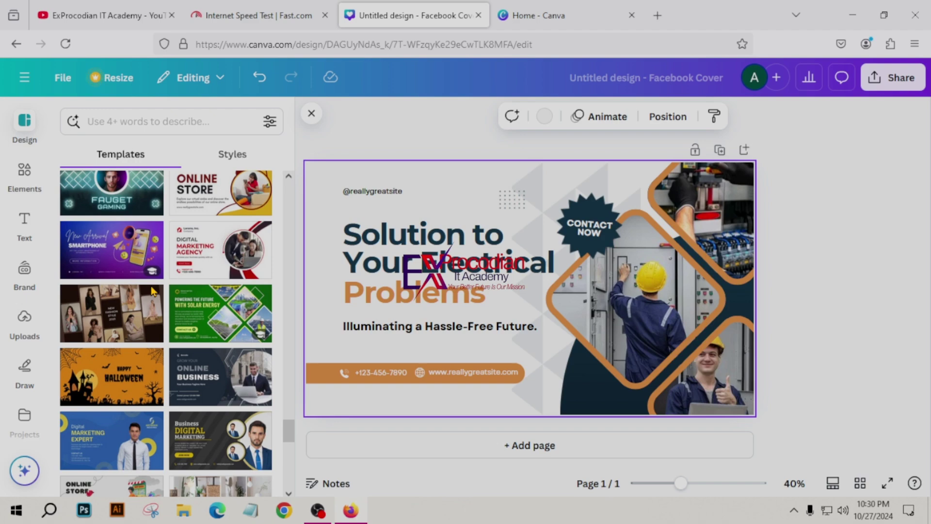
{"action": "scroll", "coordinate": [152, 290], "scroll_direction": "down", "scroll_amount": 6}
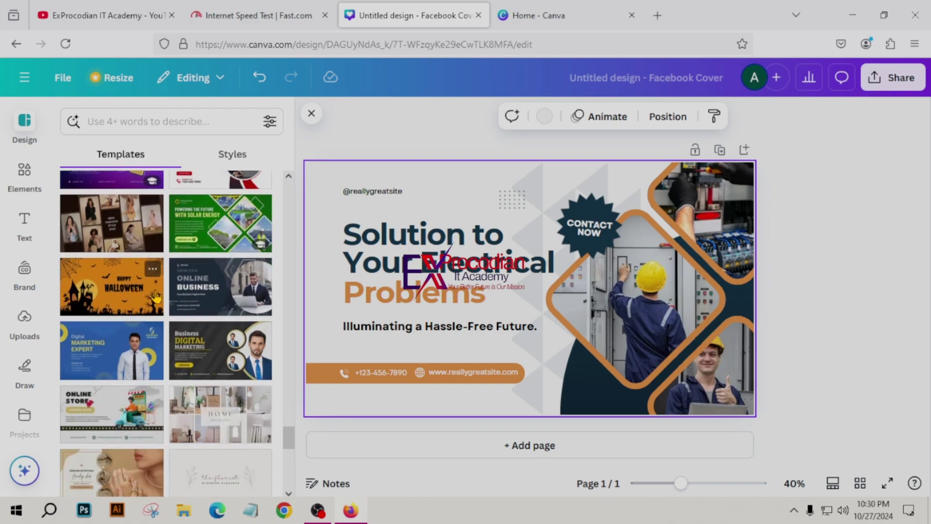
{"action": "scroll", "coordinate": [176, 286], "scroll_direction": "down", "scroll_amount": 3}
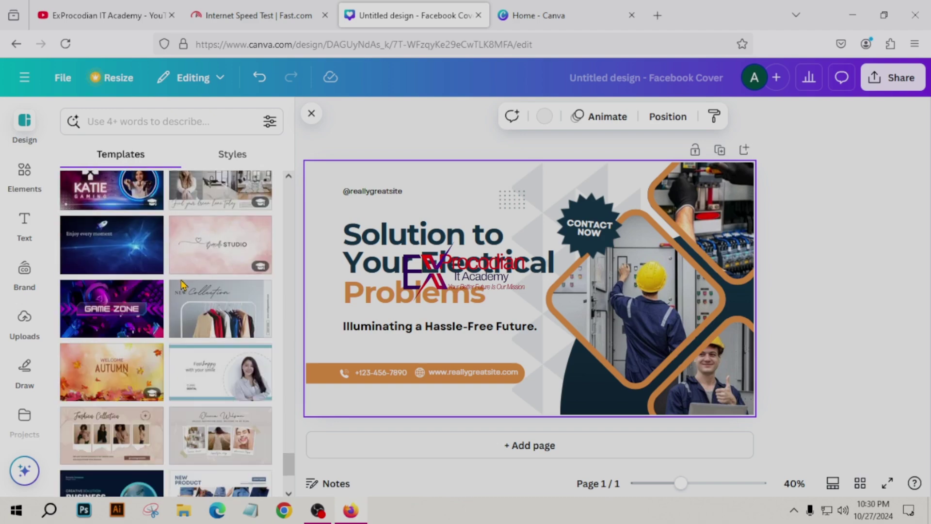
{"action": "scroll", "coordinate": [185, 285], "scroll_direction": "down", "scroll_amount": 4}
- Apply the "New Collection" clothing template, and replace it with the similar black and gold "Fashion Sale" template
{"action": "scroll", "coordinate": [179, 286], "scroll_direction": "up", "scroll_amount": 3}
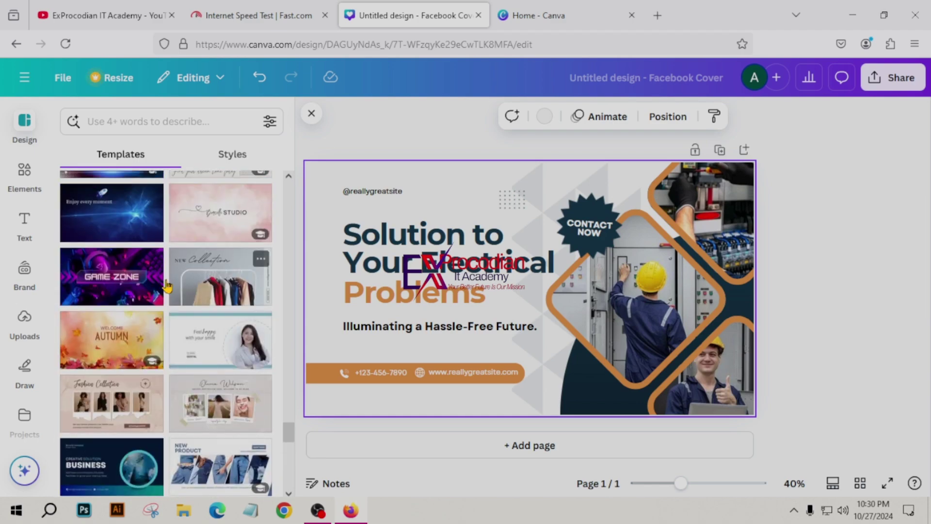
{"action": "left_click", "coordinate": [177, 286]}
{"action": "scroll", "coordinate": [194, 271], "scroll_direction": "down", "scroll_amount": 3}
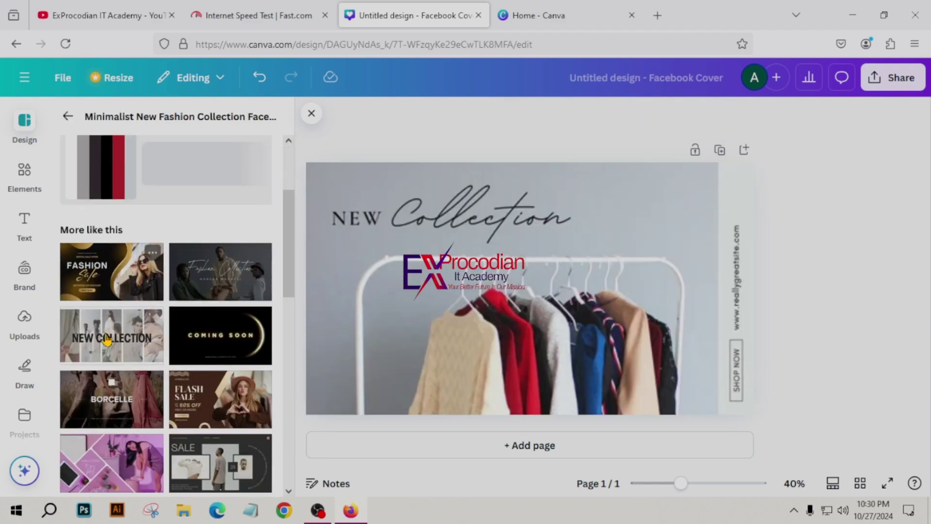
{"action": "left_click", "coordinate": [93, 265]}
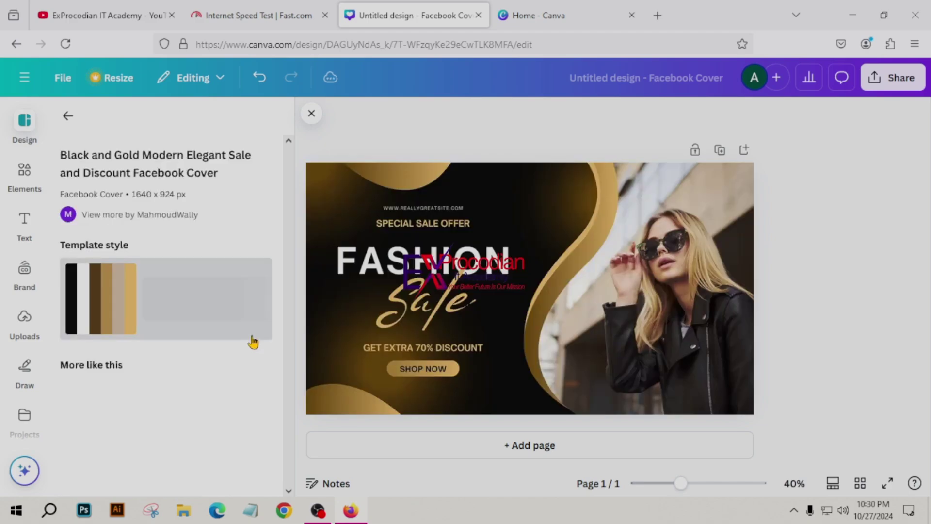
- Browse the similar templates and reposition the gold curved shape at the upper edge of the "Fashion Sale" cover
{"action": "scroll", "coordinate": [70, 385], "scroll_direction": "down", "scroll_amount": 10}
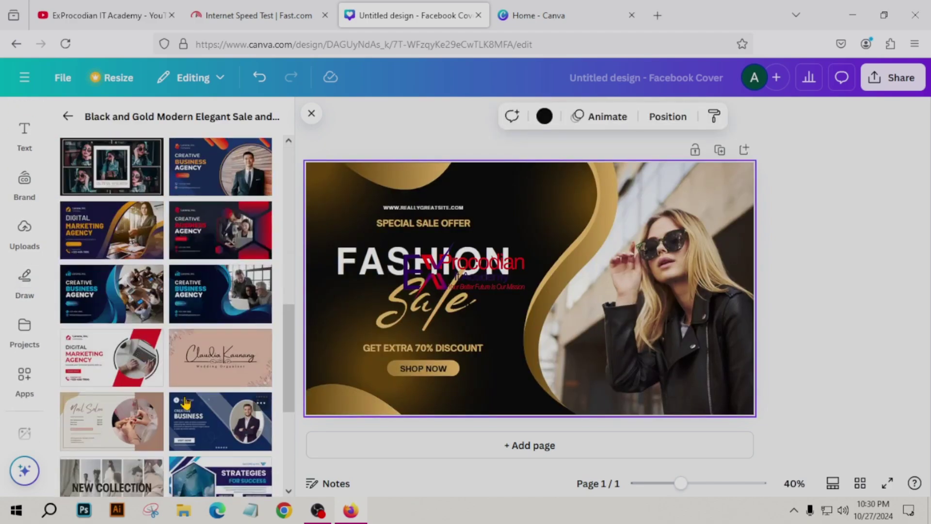
{"action": "scroll", "coordinate": [286, 313], "scroll_direction": "down", "scroll_amount": 4}
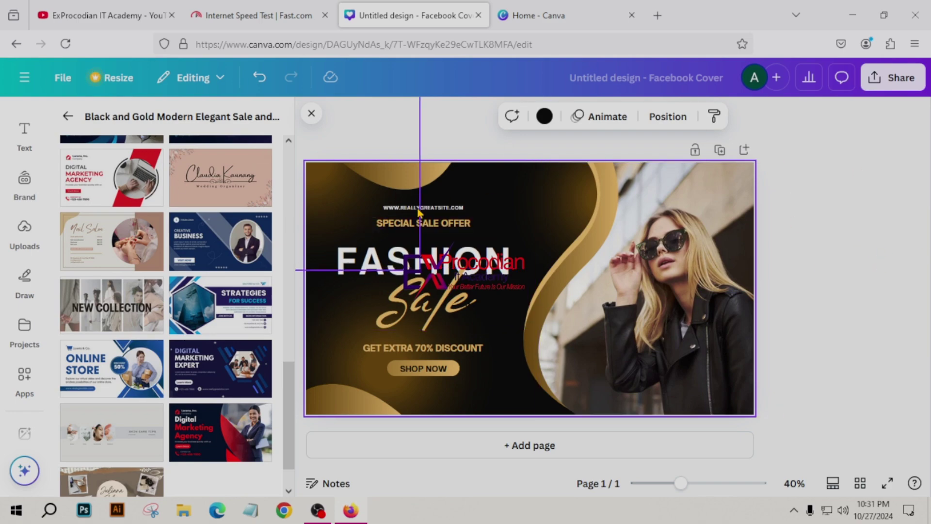
{"action": "left_click", "coordinate": [447, 209]}
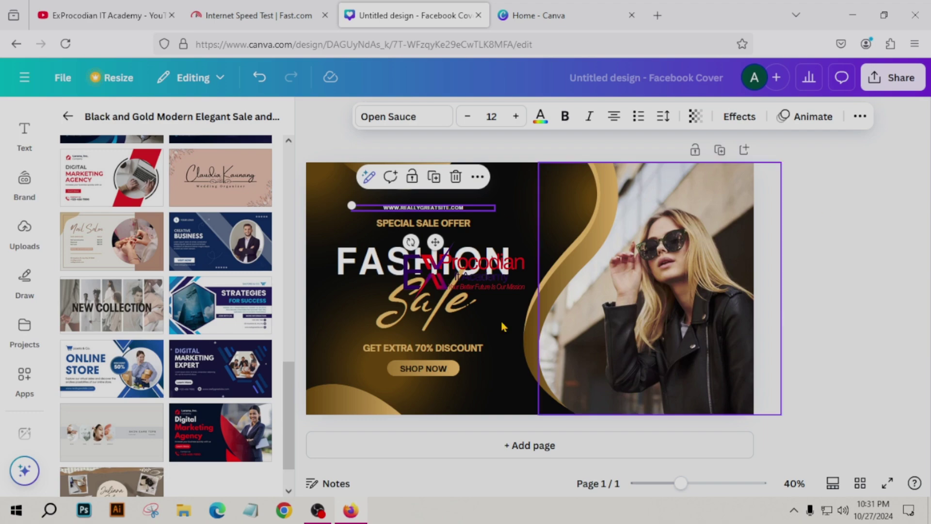
{"action": "left_click", "coordinate": [415, 243]}
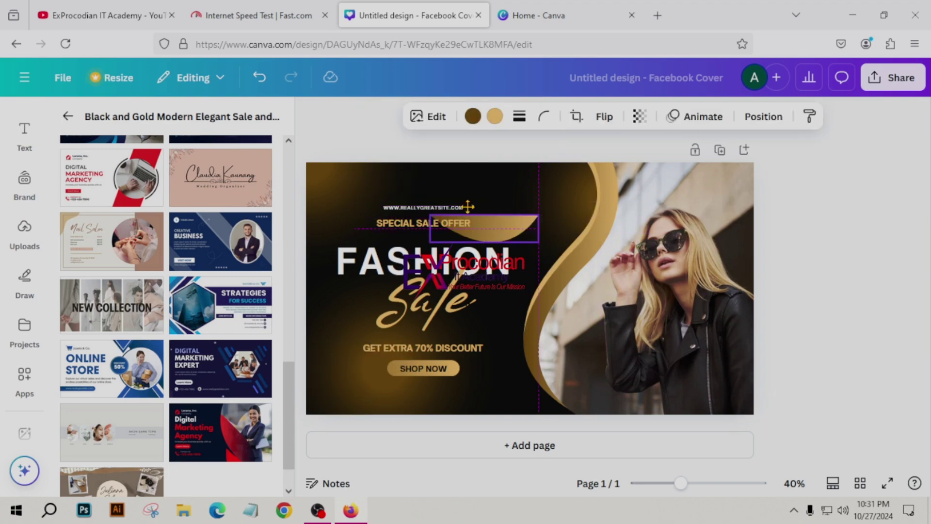
{"action": "left_click_drag", "start_coordinate": [509, 208], "coordinate": [397, 162]}
{"action": "left_click", "coordinate": [368, 144]}
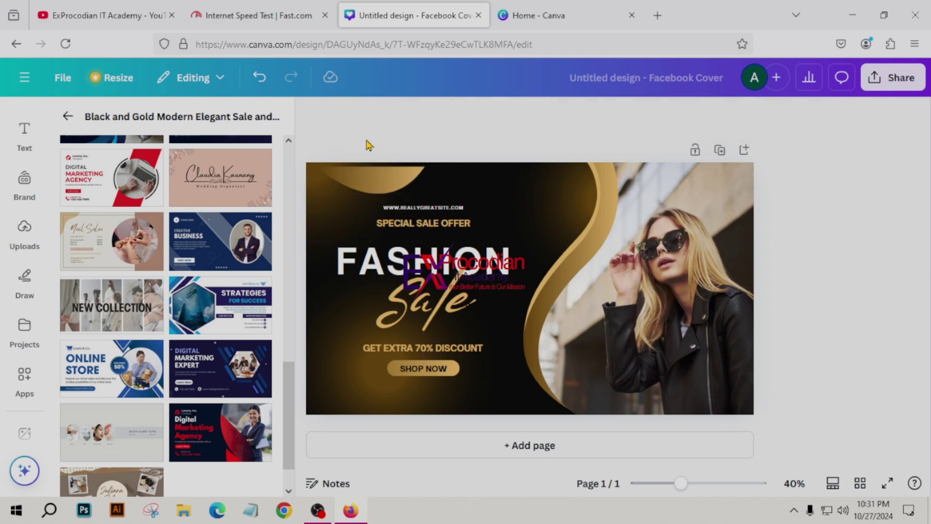
- Undo the gold shape's moves and the applied templates, going back to the blank cover
{"action": "key", "text": "ctrl+z"}
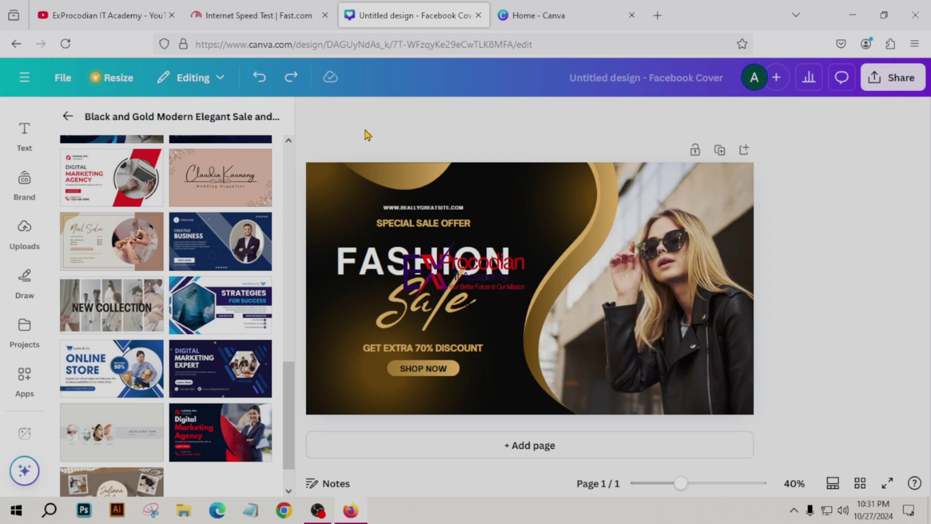
{"action": "key", "text": "ctrl+z"}
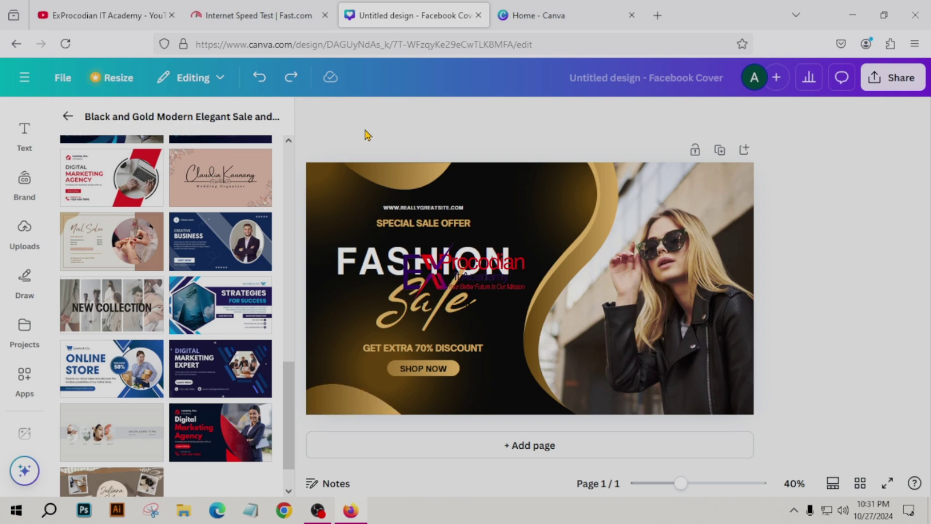
{"action": "key", "text": "ctrl+z"}
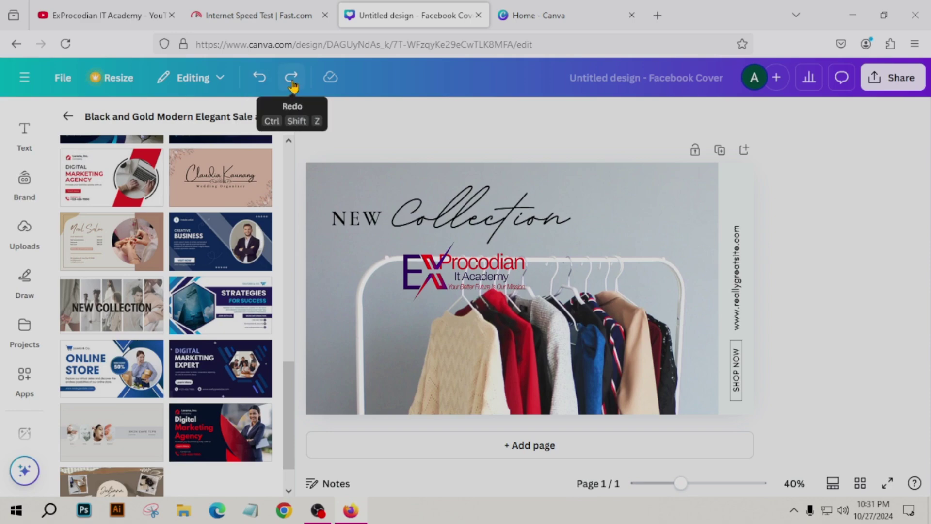
{"action": "left_click", "coordinate": [258, 78]}
{"action": "left_click", "coordinate": [264, 78]}
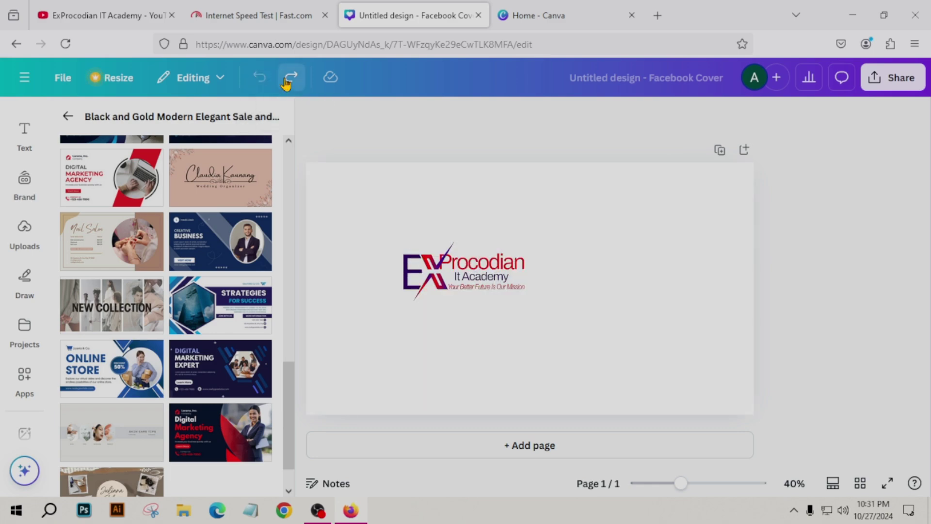
- Redo the template changes to restore the black and gold "Fashion Sale" template
{"action": "left_click", "coordinate": [288, 77]}
{"action": "left_click", "coordinate": [288, 77]}
{"action": "left_click", "coordinate": [262, 77]}
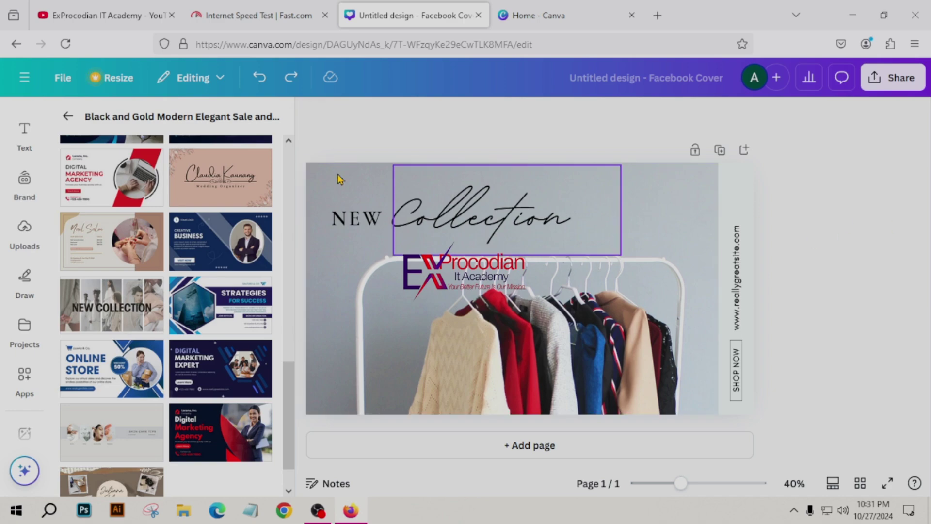
{"action": "left_click", "coordinate": [293, 80]}
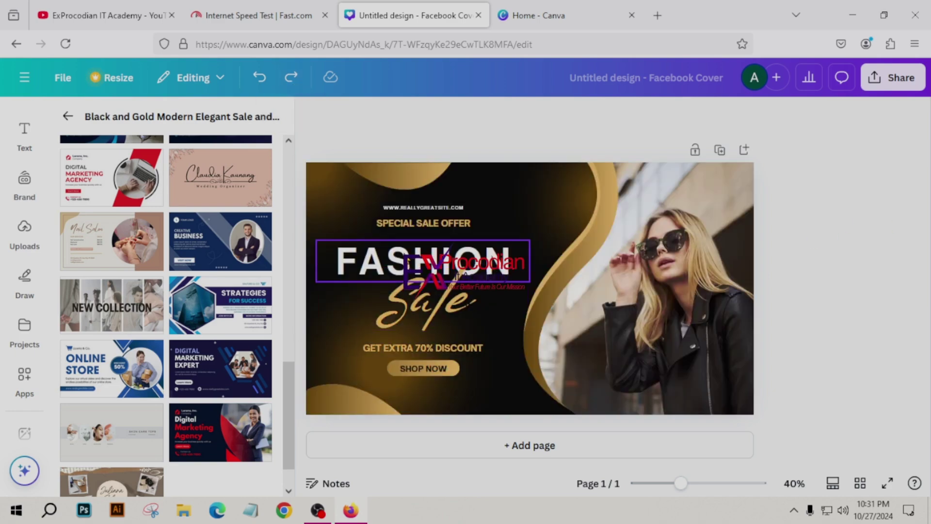
- Replace the "FASHION" heading on the cover with a person's first name
{"action": "double_click", "coordinate": [404, 250]}
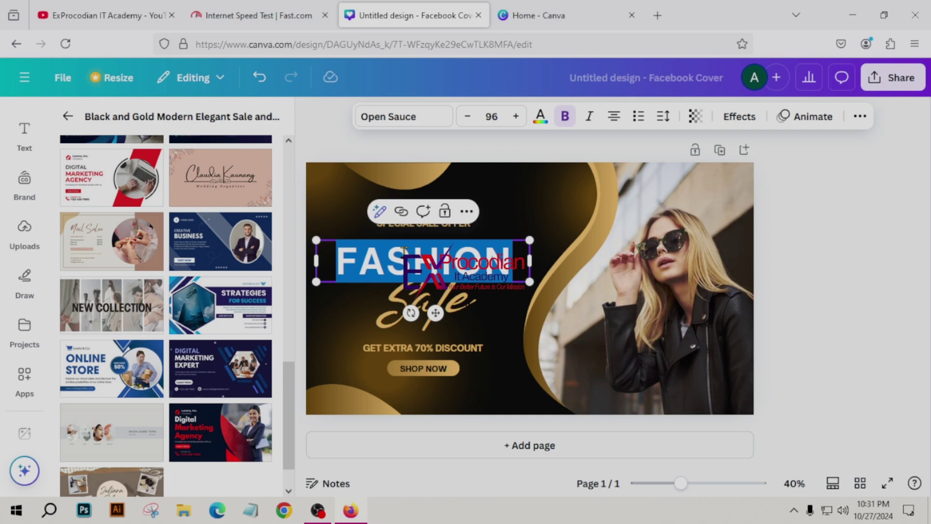
{"action": "type", "text": "Abdi"}
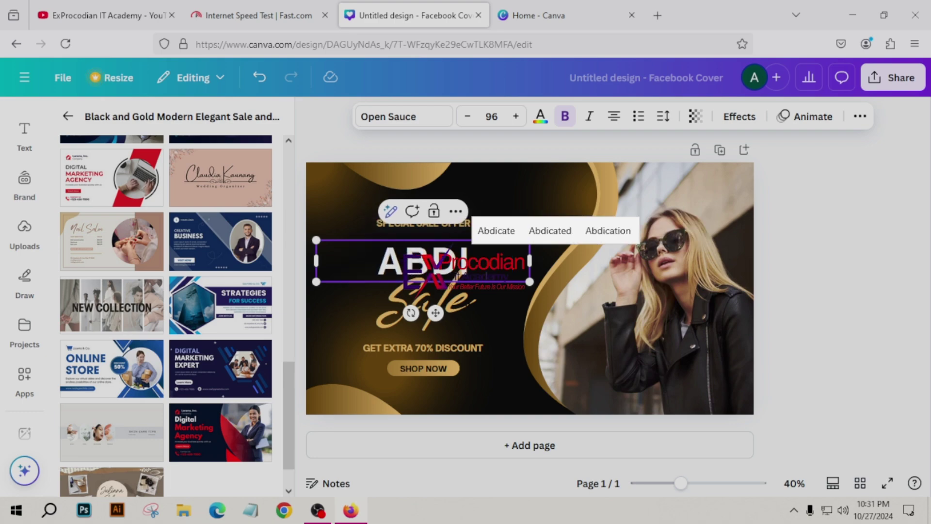
{"action": "key", "text": "BackSpace"}
{"action": "type", "text": "ullah"}
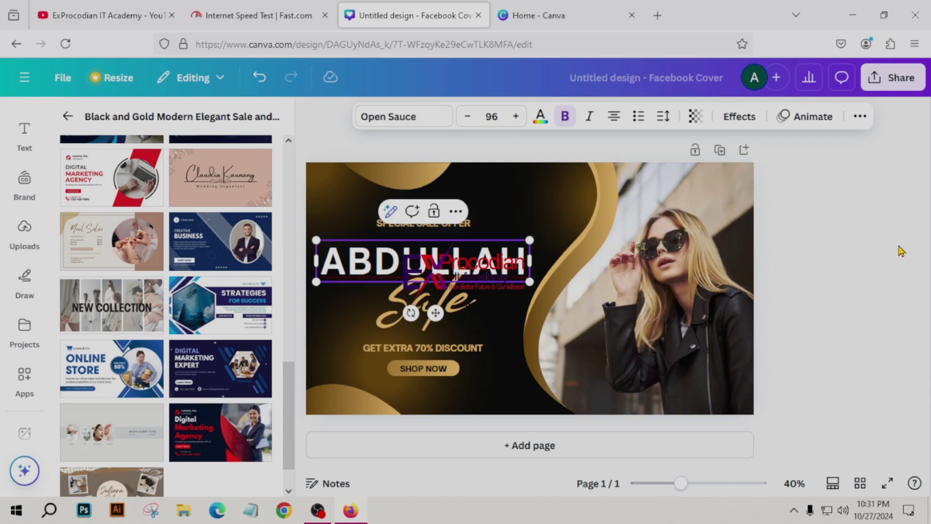
{"action": "left_click", "coordinate": [837, 249]}
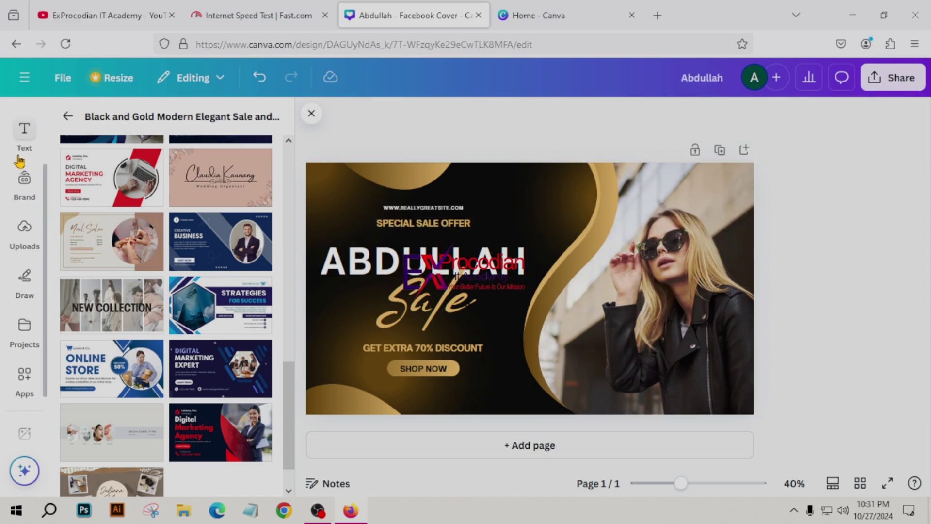
- Return to the full list of Facebook cover templates and search it for "shopping"
{"action": "scroll", "coordinate": [52, 246], "scroll_direction": "up", "scroll_amount": 5}
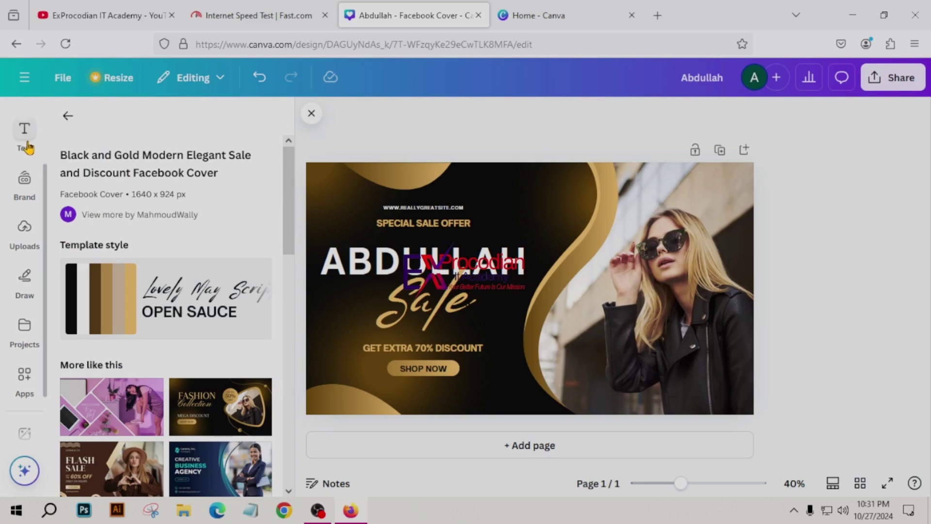
{"action": "left_click", "coordinate": [68, 115]}
{"action": "left_click", "coordinate": [112, 120]}
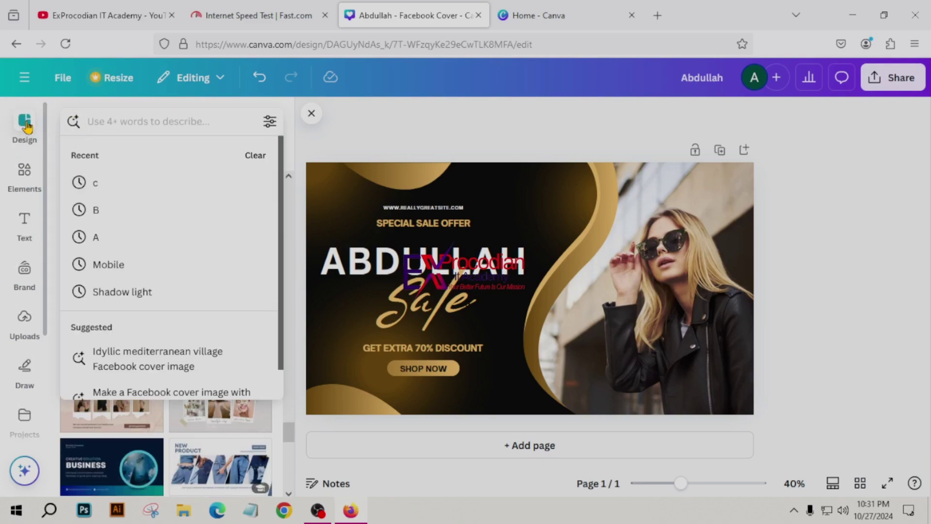
{"action": "left_click", "coordinate": [162, 123]}
{"action": "left_click", "coordinate": [290, 198]}
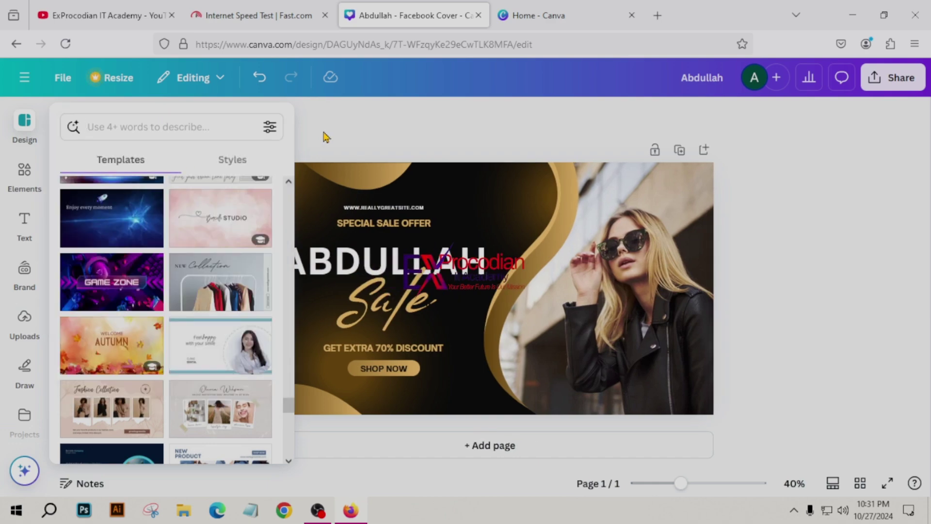
{"action": "scroll", "coordinate": [117, 242], "scroll_direction": "down", "scroll_amount": 4}
{"action": "scroll", "coordinate": [116, 215], "scroll_direction": "up", "scroll_amount": 4}
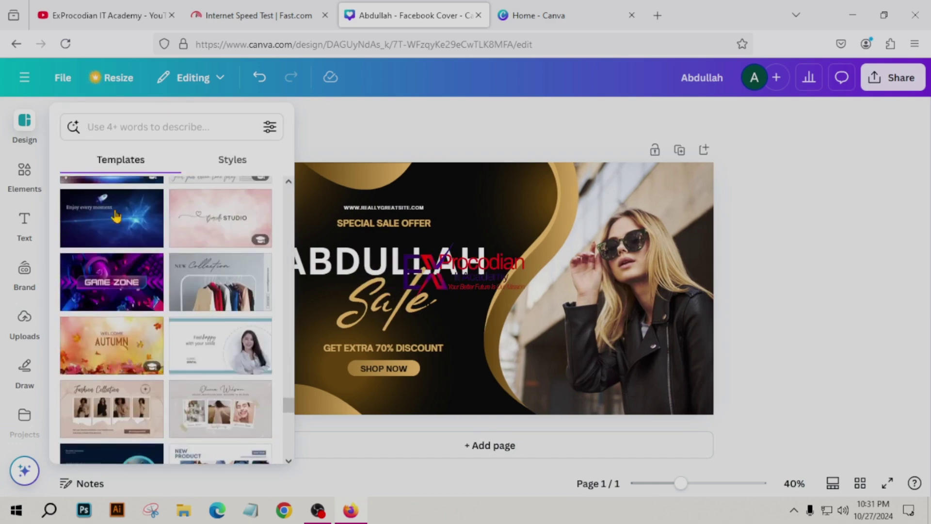
{"action": "left_click", "coordinate": [127, 127]}
{"action": "type", "text": "sh"}
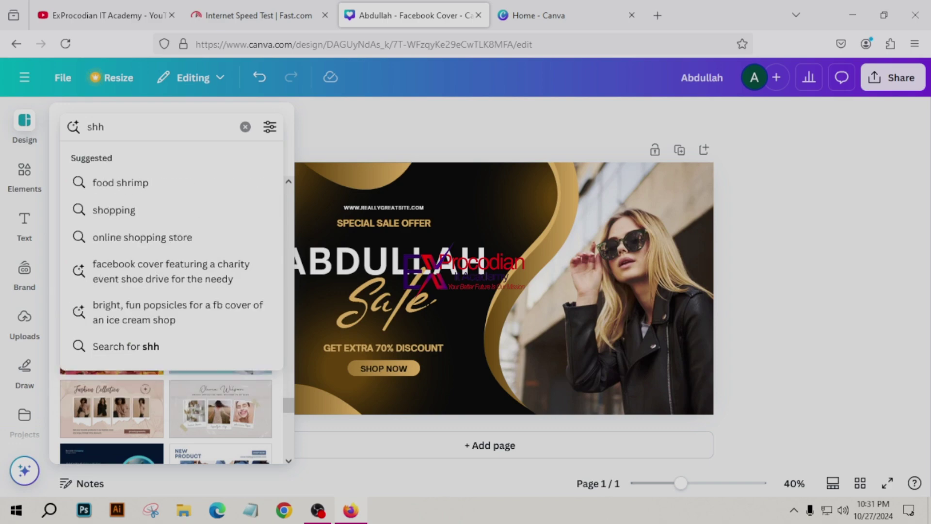
{"action": "type", "text": "opping"}
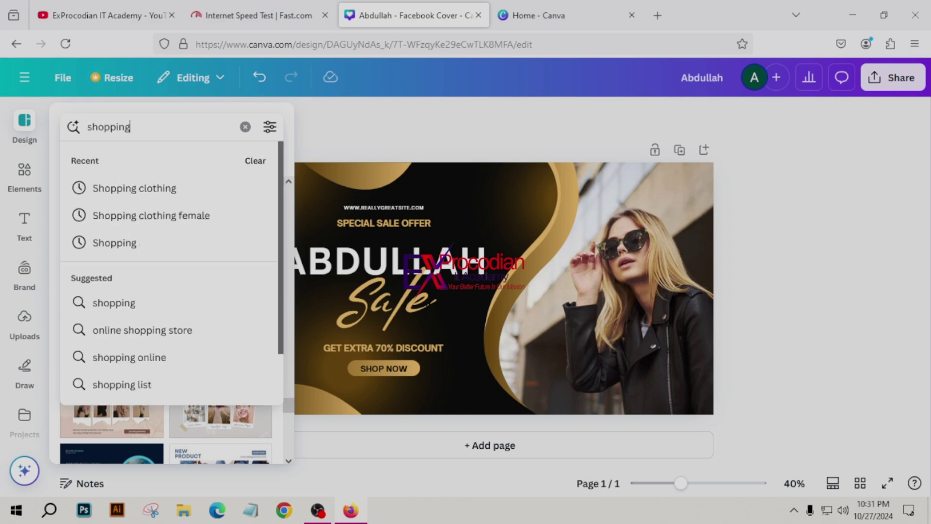
{"action": "key", "text": "Return"}
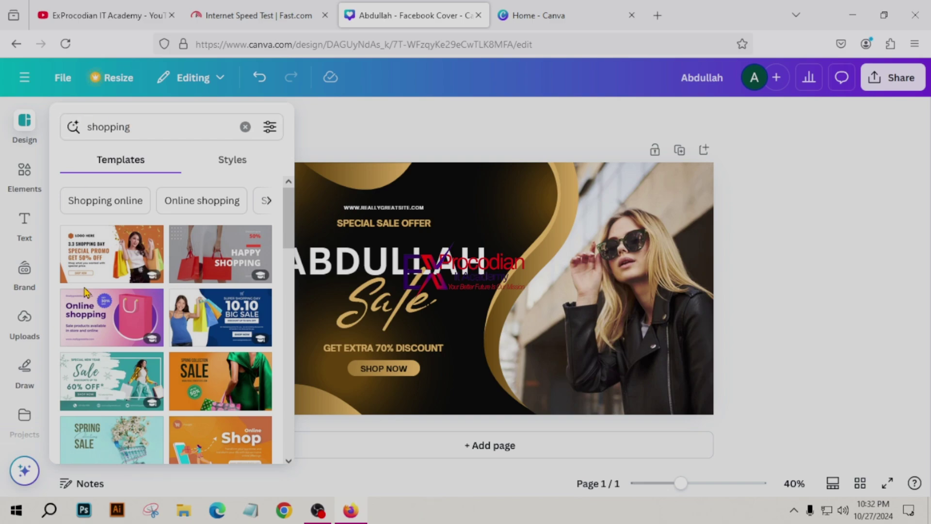
- Replace the current page with the orange "3.3 Shopping Day" special promo template and browse its similar designs
{"action": "left_click", "coordinate": [95, 254]}
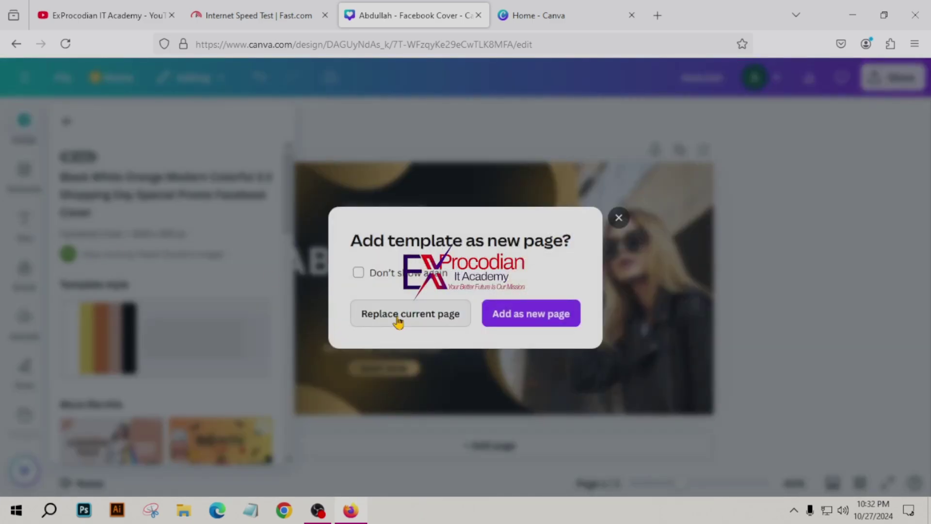
{"action": "left_click", "coordinate": [395, 321]}
{"action": "scroll", "coordinate": [103, 355], "scroll_direction": "down", "scroll_amount": 8}
{"action": "scroll", "coordinate": [104, 356], "scroll_direction": "down", "scroll_amount": 3}
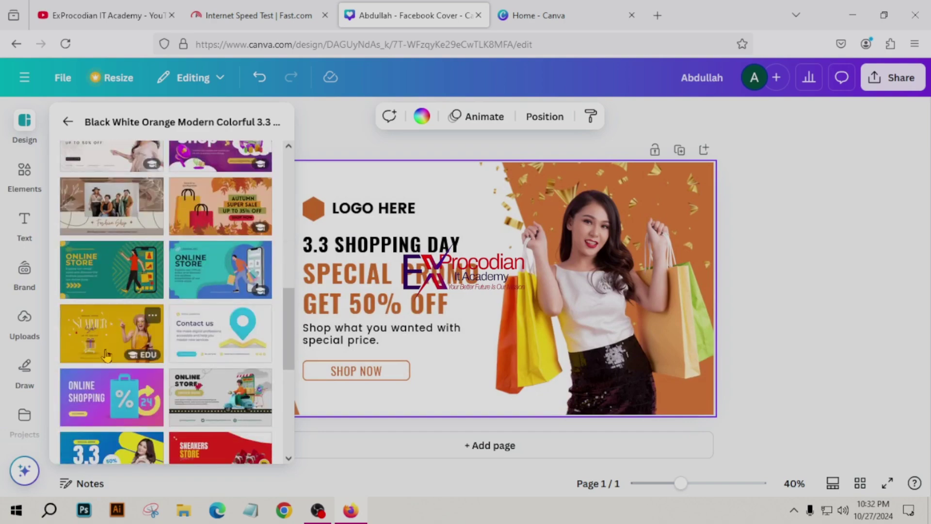
{"action": "scroll", "coordinate": [107, 355], "scroll_direction": "down", "scroll_amount": 5}
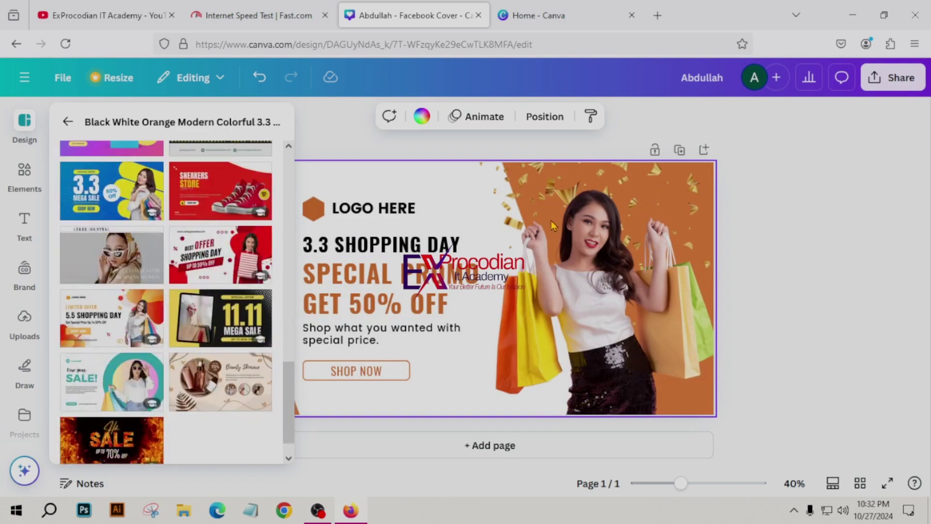
{"action": "left_click", "coordinate": [826, 224]}
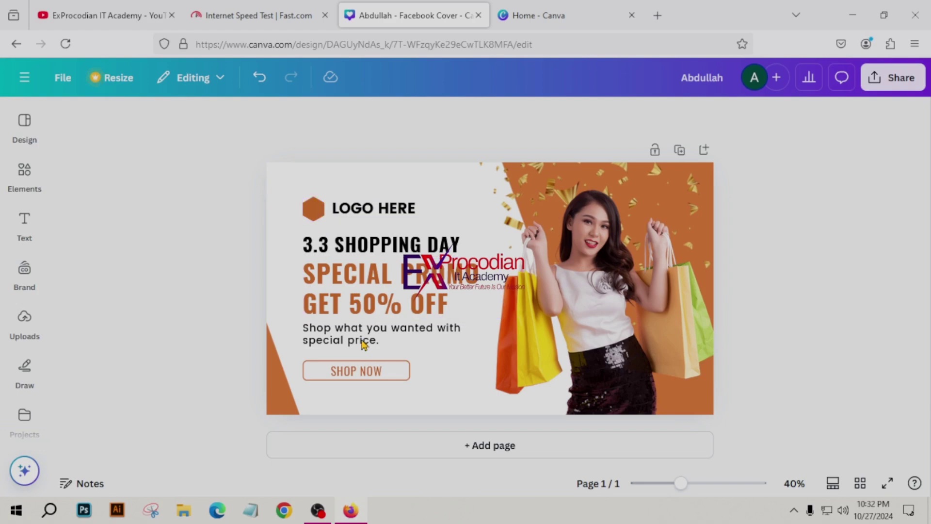
- Replace the "3.3 SHOPPING DAY" heading with the placeholder text "rthgfd fghddf"
{"action": "double_click", "coordinate": [372, 253]}
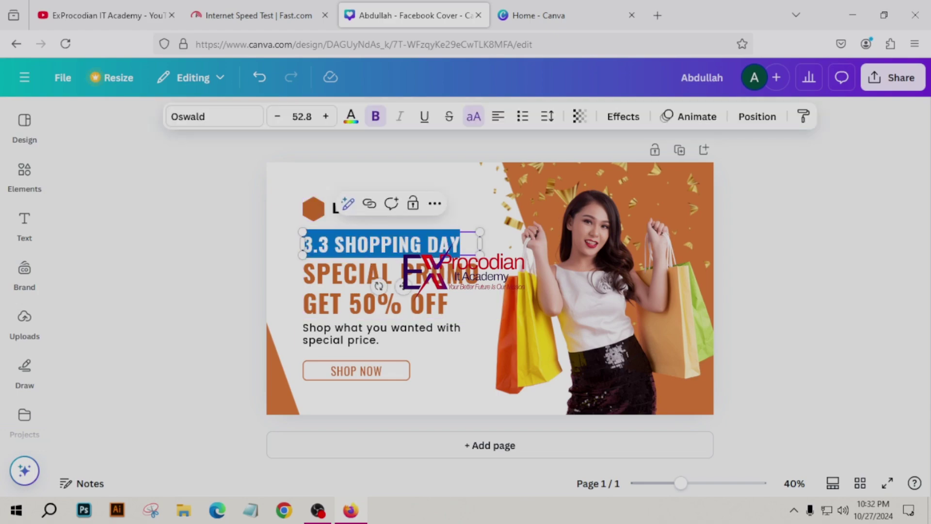
{"action": "type", "text": "rthgfd fghd"}
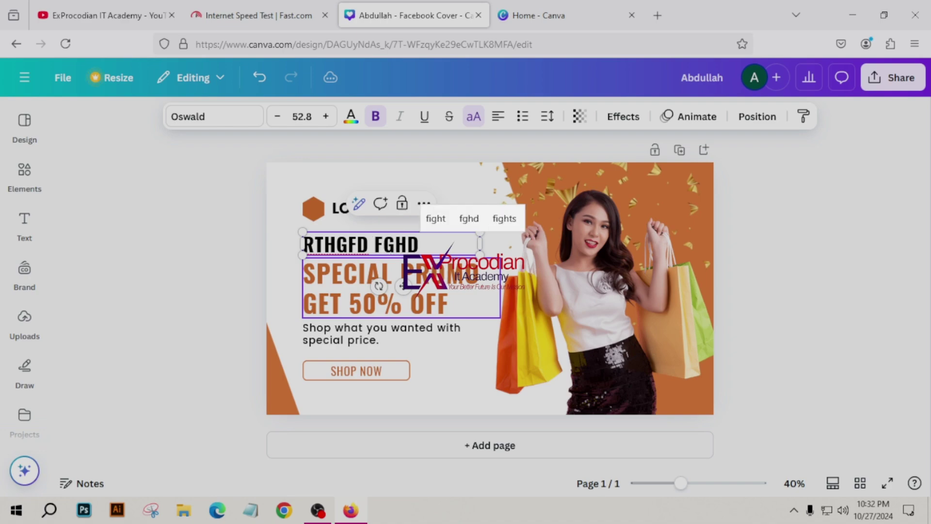
{"action": "left_click", "coordinate": [445, 279]}
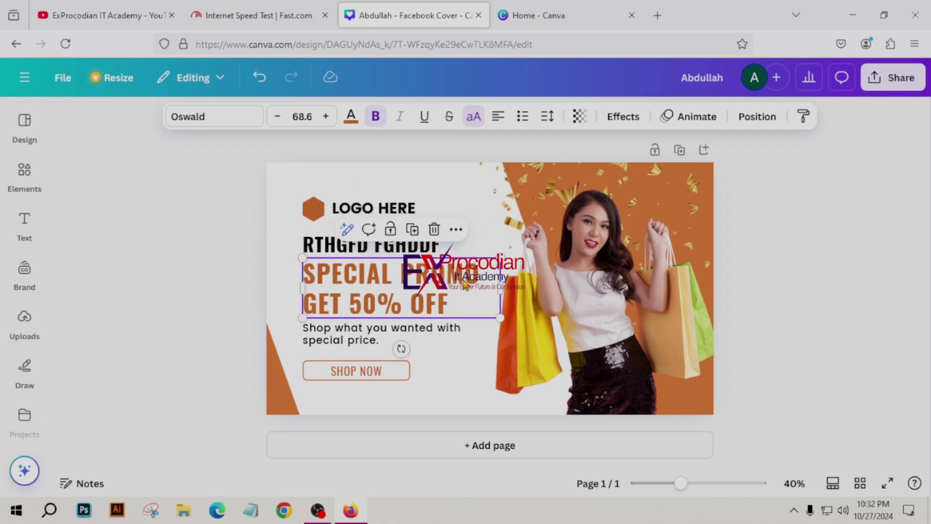
{"action": "left_click", "coordinate": [775, 283]}
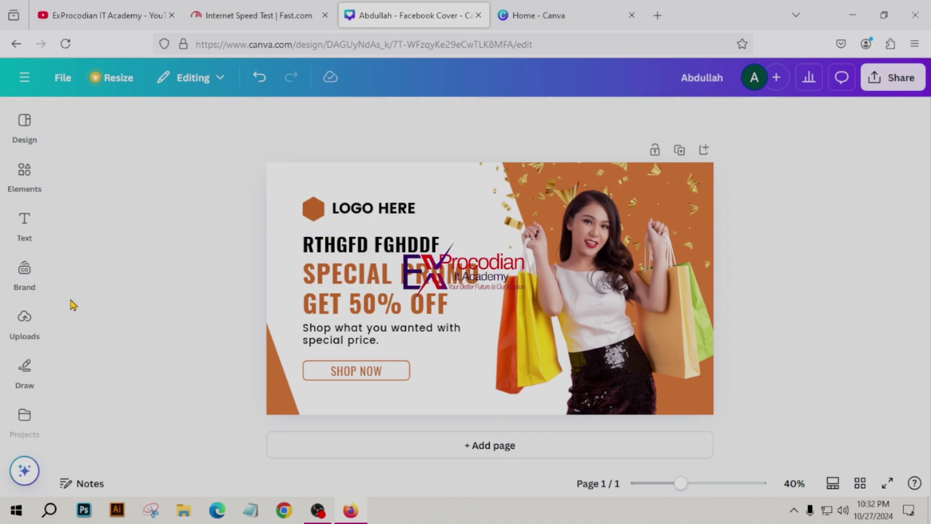
- Create a new Logo design from the Canva home page in the other browser tab and show its logo templates
{"action": "left_click", "coordinate": [573, 15]}
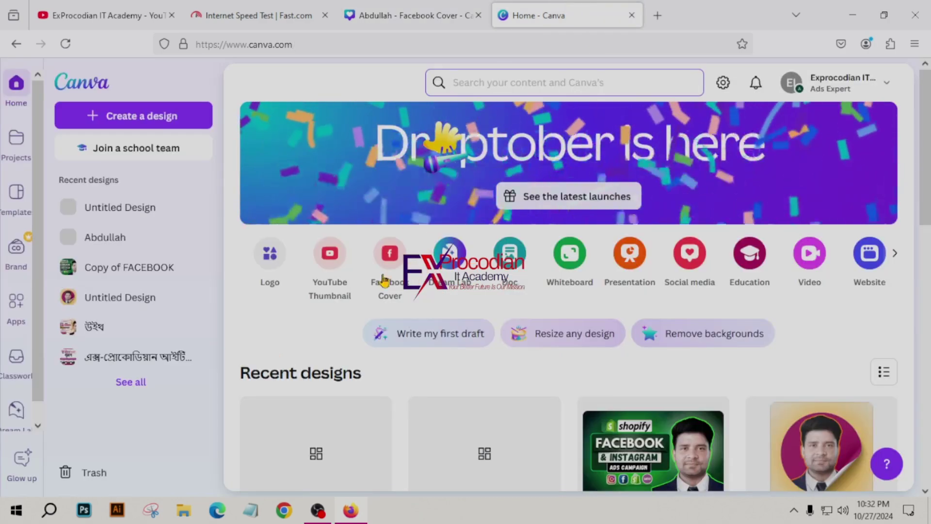
{"action": "scroll", "coordinate": [385, 281], "scroll_direction": "down", "scroll_amount": 4}
{"action": "left_click", "coordinate": [135, 115]}
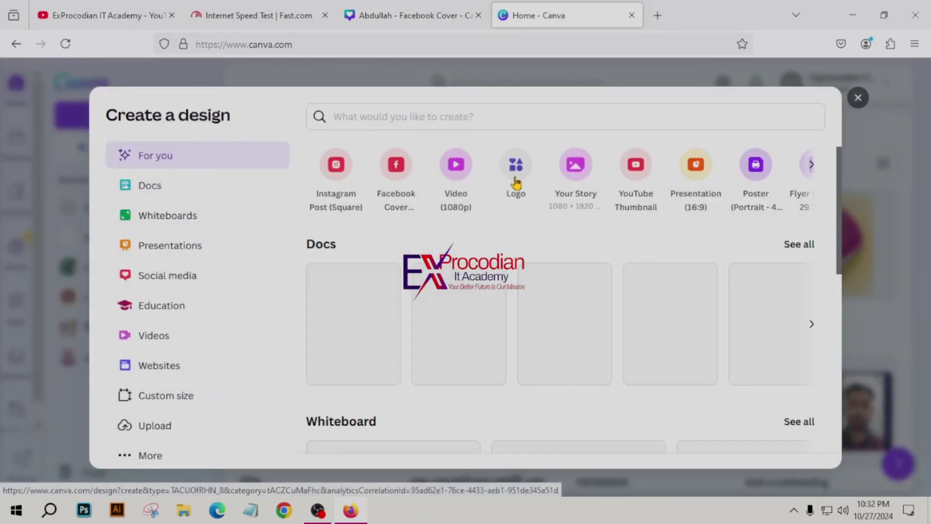
{"action": "left_click", "coordinate": [517, 174]}
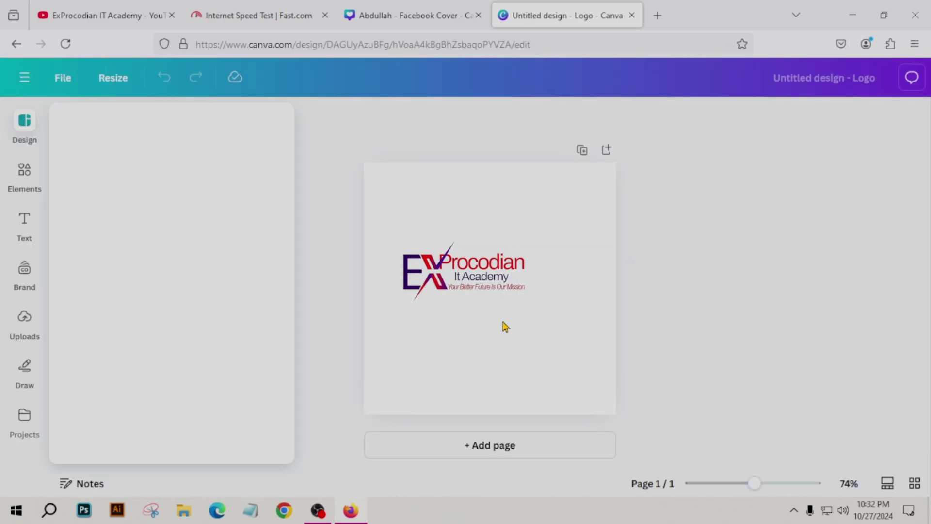
{"action": "left_click", "coordinate": [500, 301]}
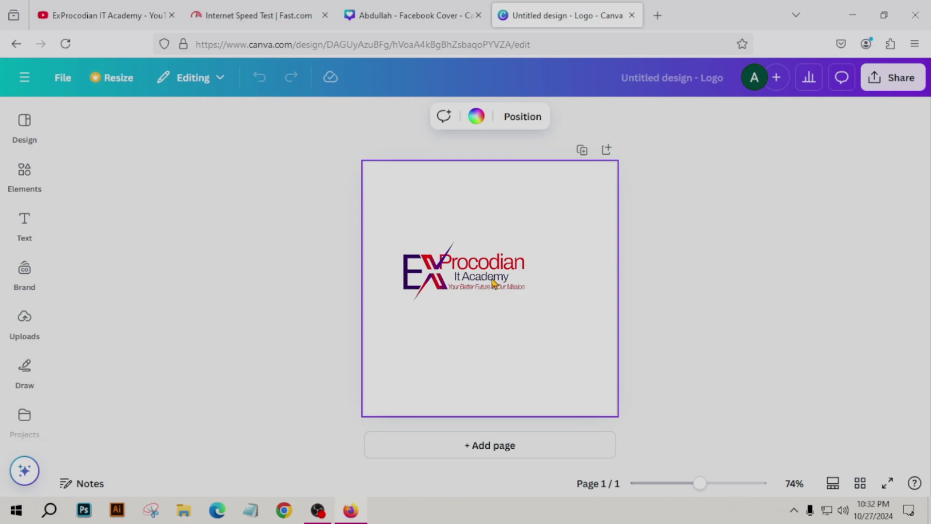
{"action": "left_click", "coordinate": [24, 129]}
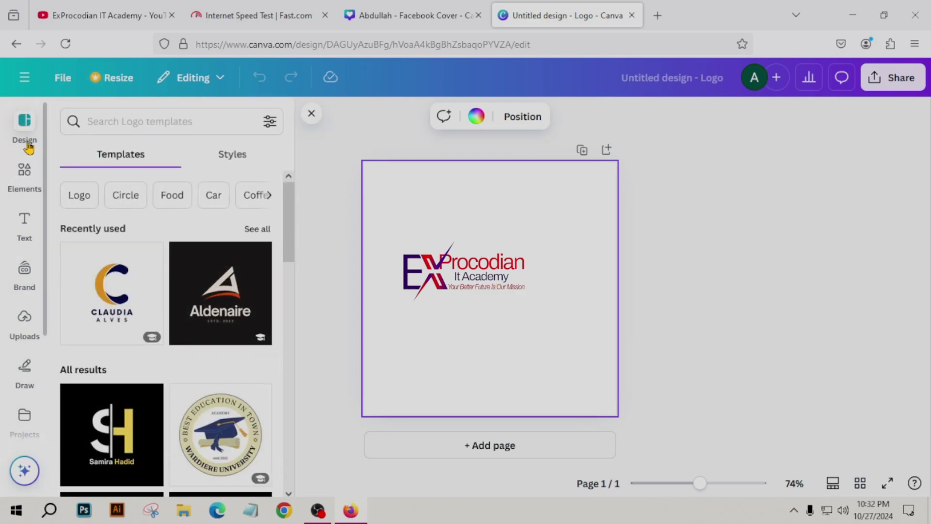
- Browse the logo templates and apply the dark blue "Online Shop" template with the colourful shopping bag
{"action": "scroll", "coordinate": [189, 316], "scroll_direction": "down", "scroll_amount": 10}
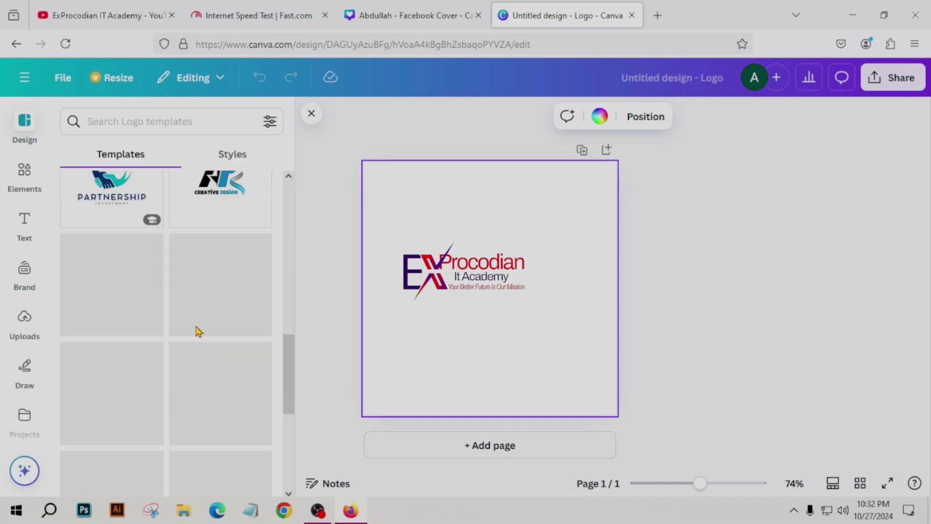
{"action": "scroll", "coordinate": [198, 332], "scroll_direction": "down", "scroll_amount": 3}
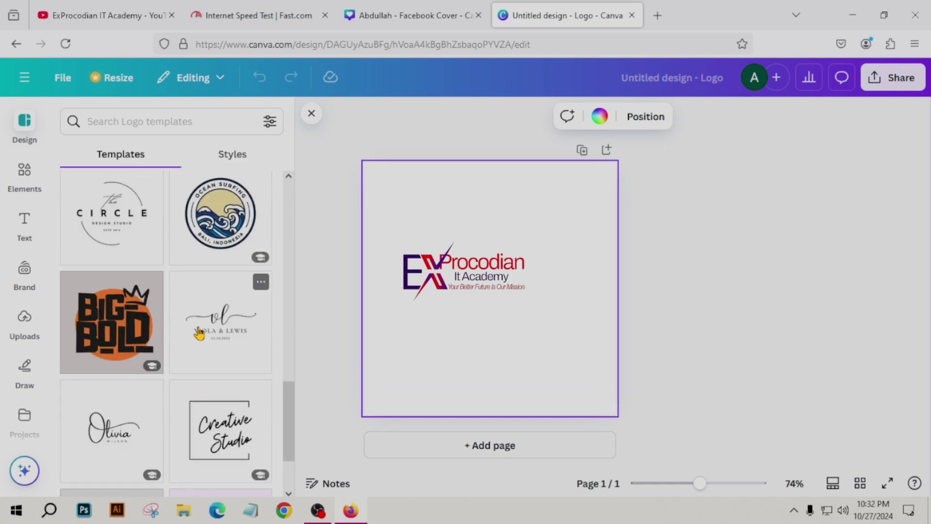
{"action": "scroll", "coordinate": [200, 333], "scroll_direction": "down", "scroll_amount": 7}
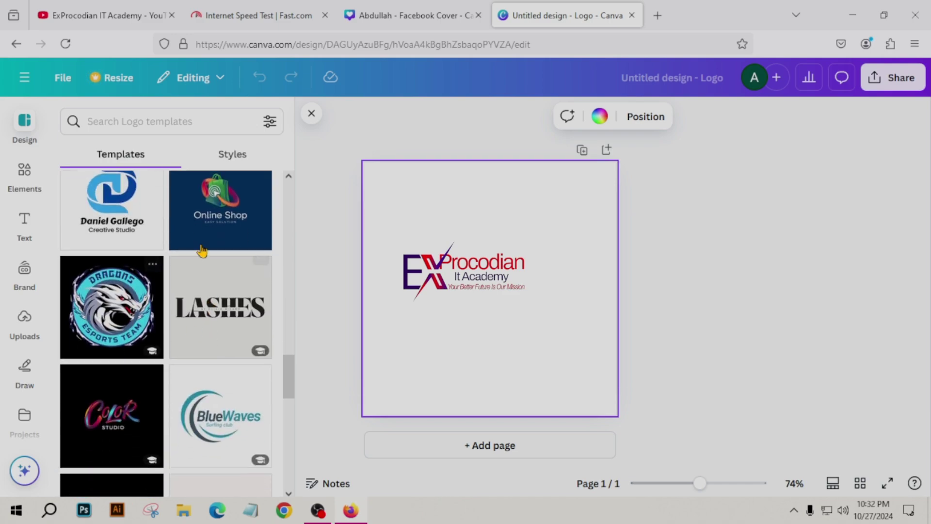
{"action": "scroll", "coordinate": [203, 330], "scroll_direction": "up", "scroll_amount": 5}
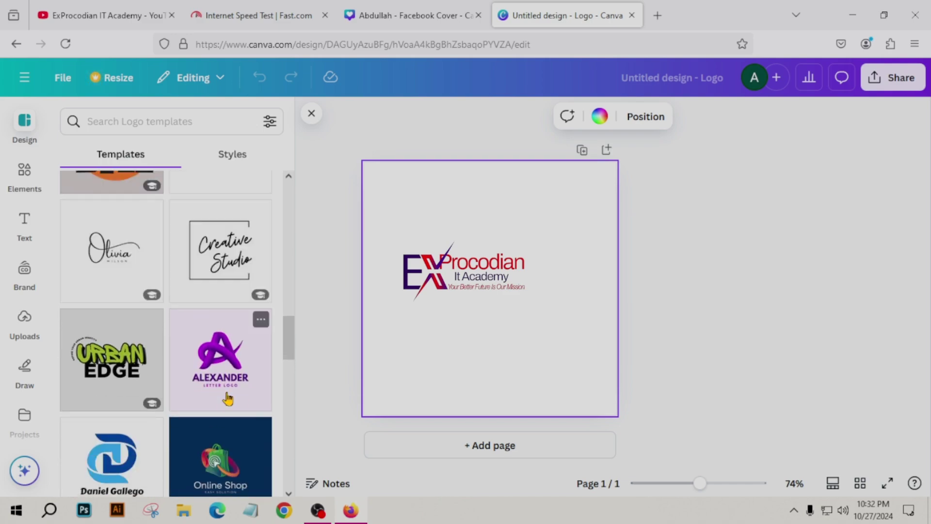
{"action": "scroll", "coordinate": [189, 303], "scroll_direction": "down", "scroll_amount": 2}
{"action": "left_click", "coordinate": [221, 353]}
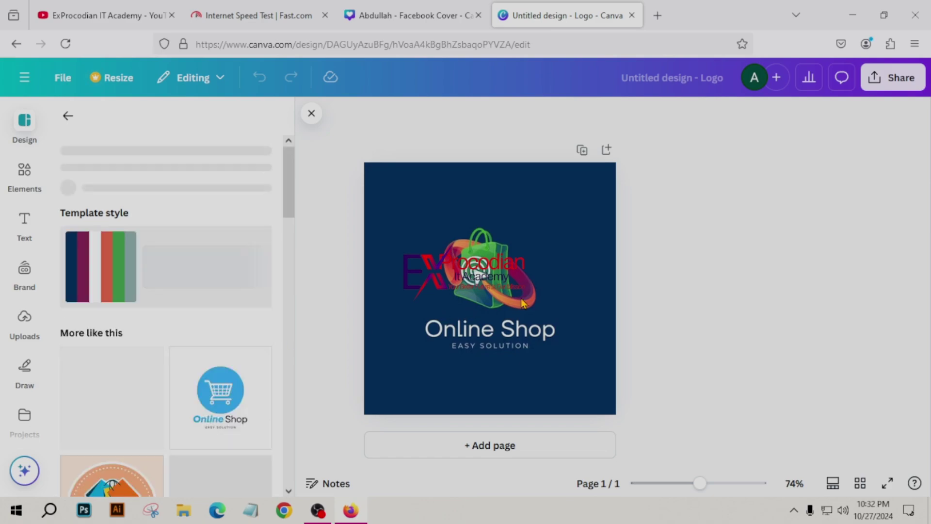
- Replace the "Online Shop" heading with "As Shopping"
{"action": "left_click", "coordinate": [471, 331]}
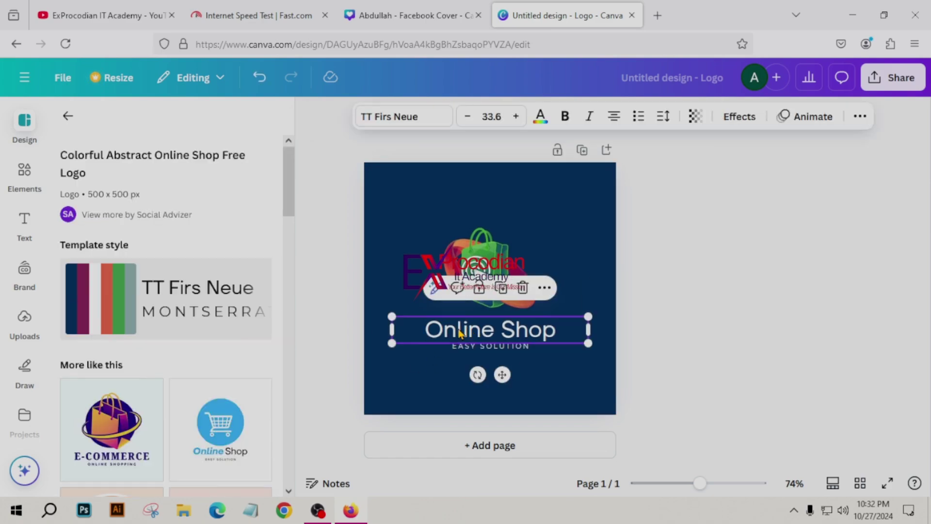
{"action": "triple_click", "coordinate": [459, 330]}
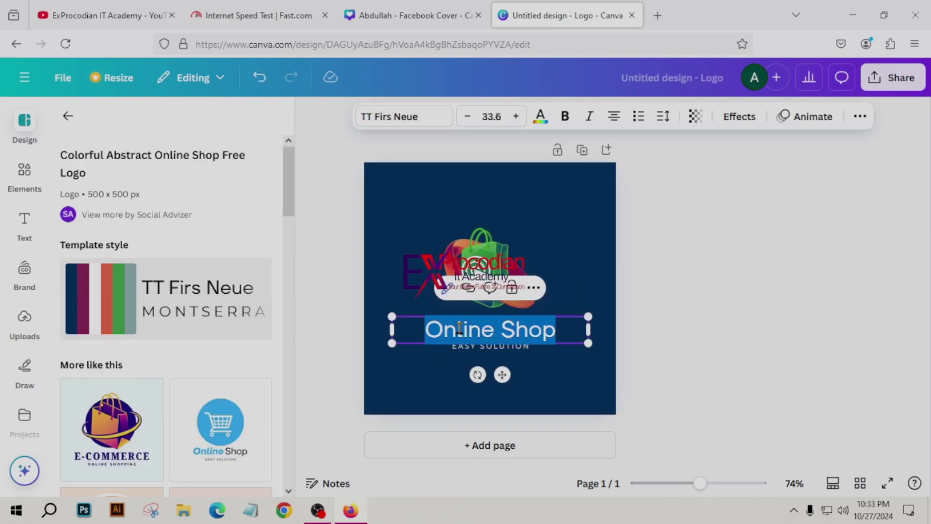
{"action": "type", "text": "Pur"}
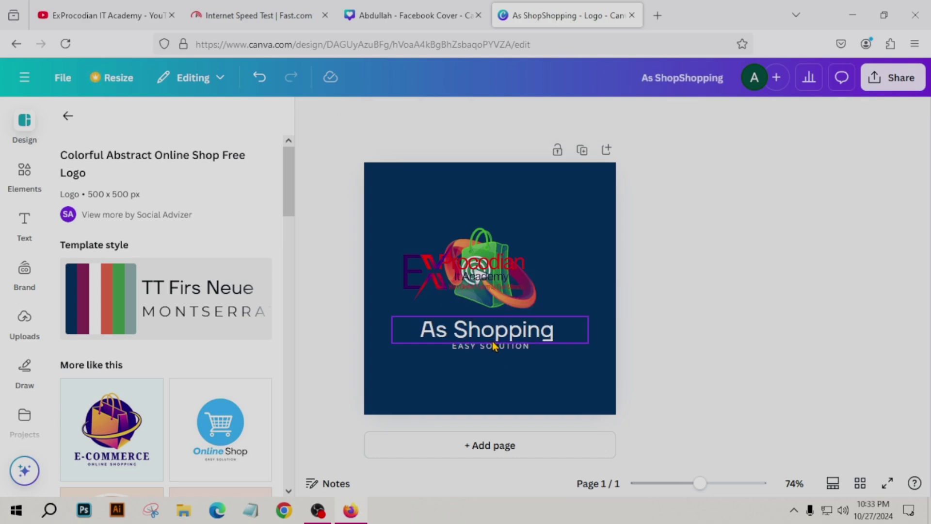
{"action": "left_click", "coordinate": [484, 341]}
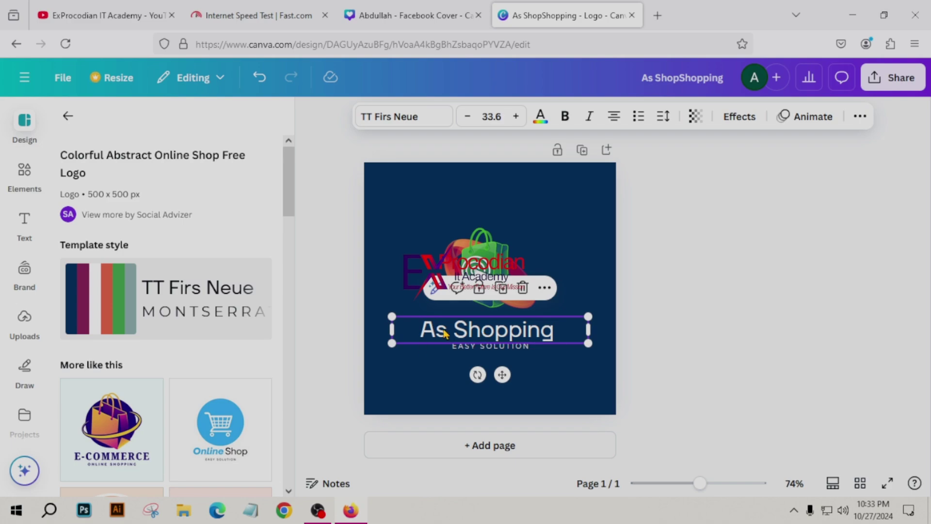
{"action": "left_click", "coordinate": [644, 251]}
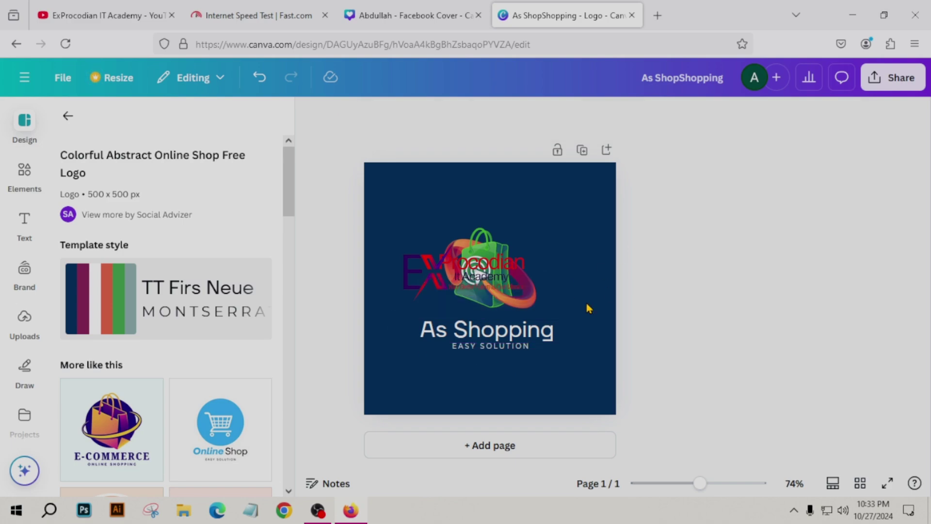
- Try green, blue, gold and light green text colours on the "As Shopping" heading and set it back to white
{"action": "left_click", "coordinate": [414, 331]}
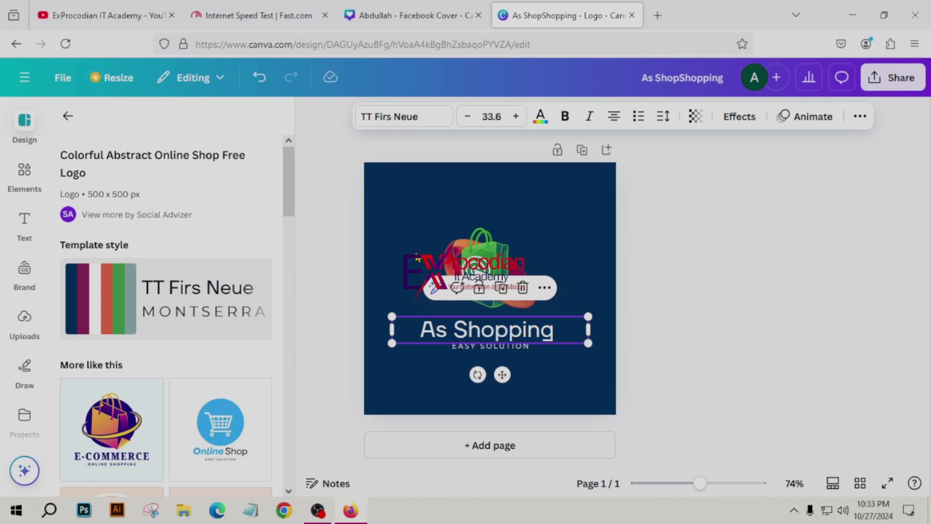
{"action": "left_click", "coordinate": [540, 121]}
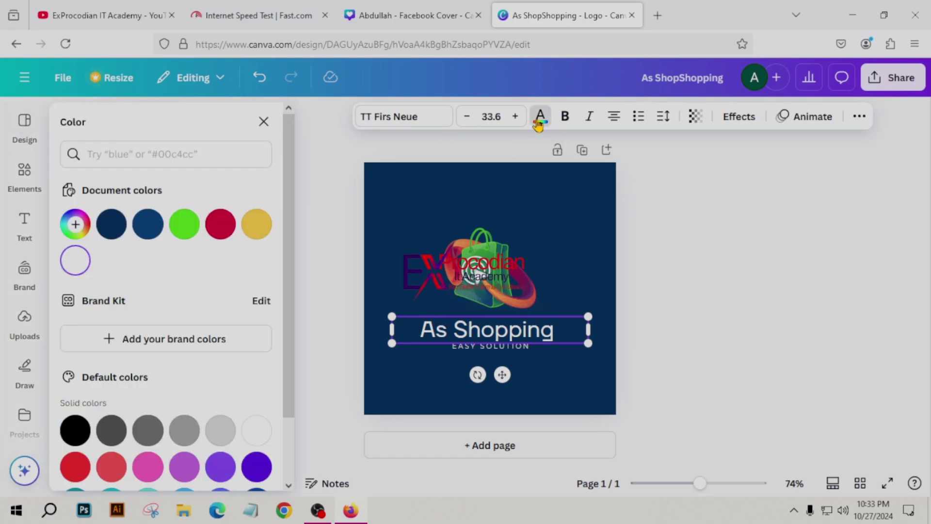
{"action": "left_click", "coordinate": [184, 224]}
{"action": "left_click", "coordinate": [148, 224]}
{"action": "left_click", "coordinate": [257, 225]}
{"action": "scroll", "coordinate": [197, 332], "scroll_direction": "down", "scroll_amount": 3}
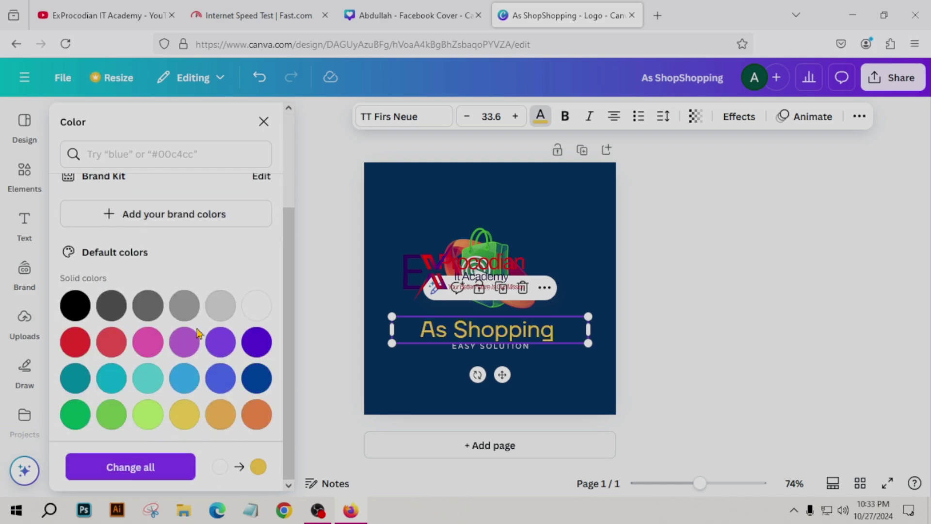
{"action": "left_click", "coordinate": [154, 413]}
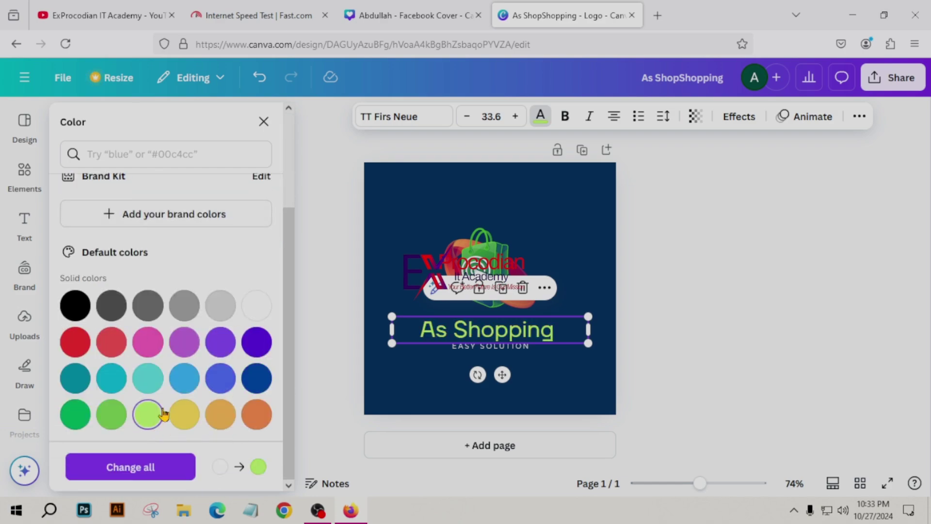
{"action": "left_click", "coordinate": [256, 306]}
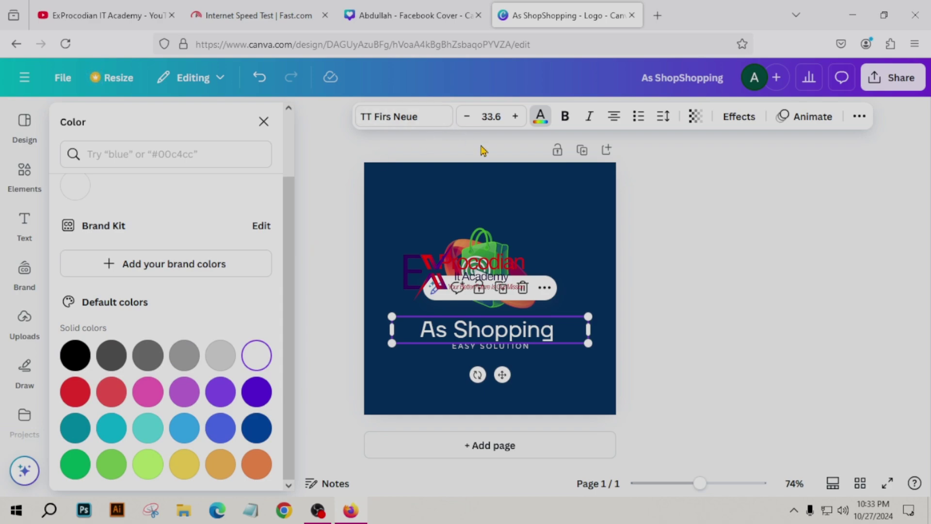
{"action": "key", "text": "Escape"}
- Return to the full list of logo templates and look through the available designs
{"action": "left_click", "coordinate": [66, 117]}
{"action": "scroll", "coordinate": [189, 277], "scroll_direction": "down", "scroll_amount": 2}
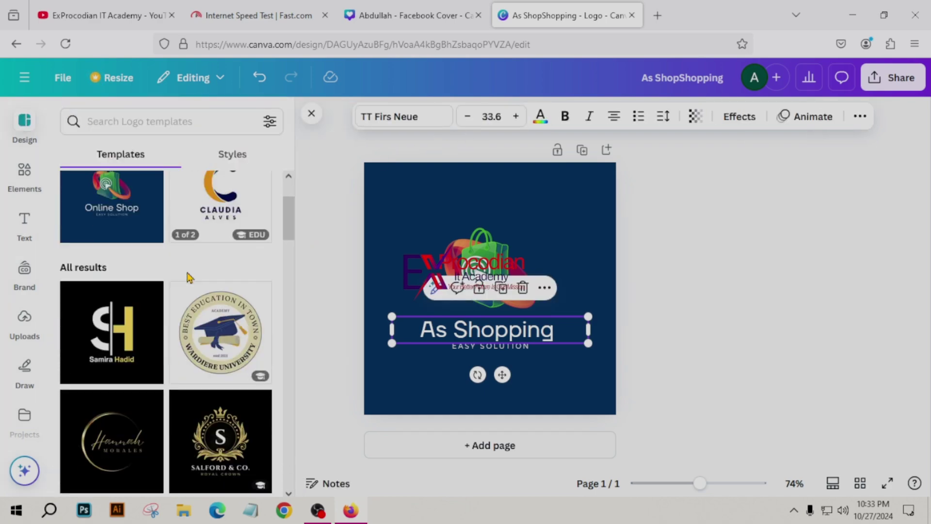
{"action": "scroll", "coordinate": [189, 277], "scroll_direction": "down", "scroll_amount": 5}
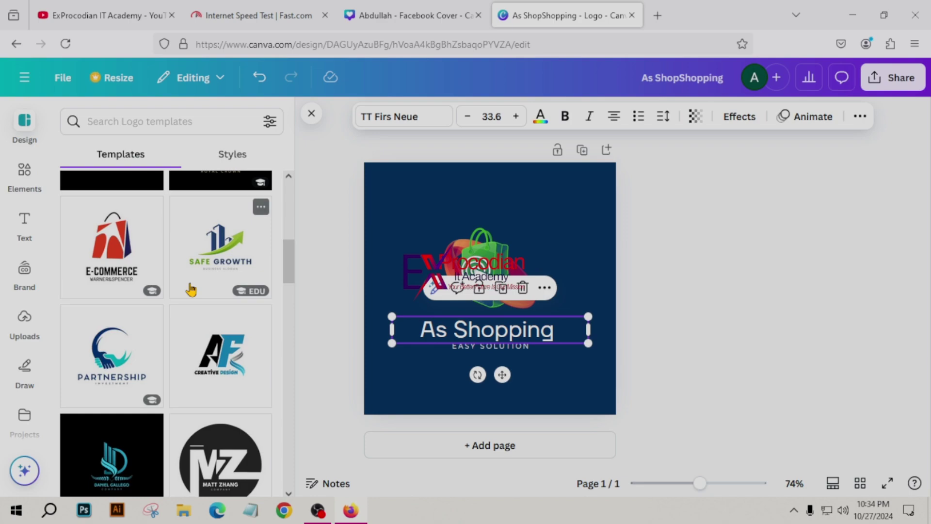
{"action": "scroll", "coordinate": [191, 290], "scroll_direction": "down", "scroll_amount": 4}
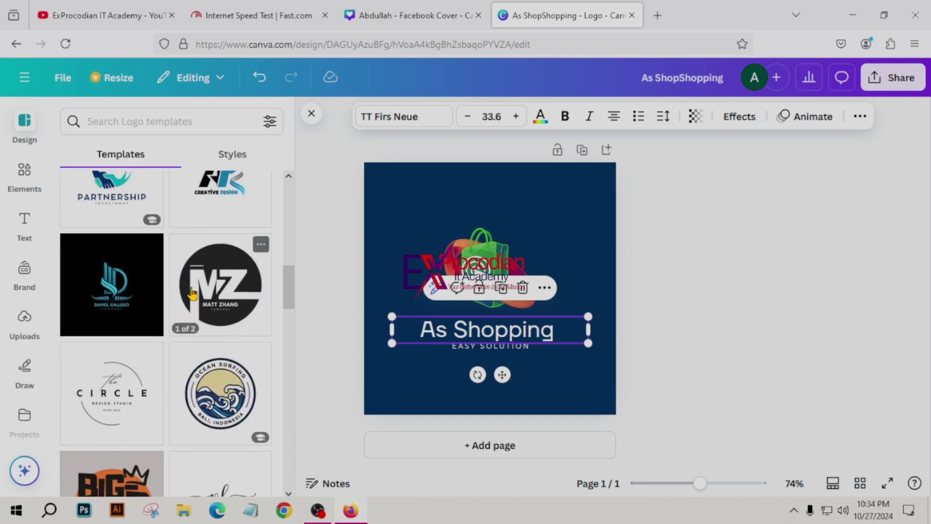
{"action": "scroll", "coordinate": [194, 291], "scroll_direction": "down", "scroll_amount": 6}
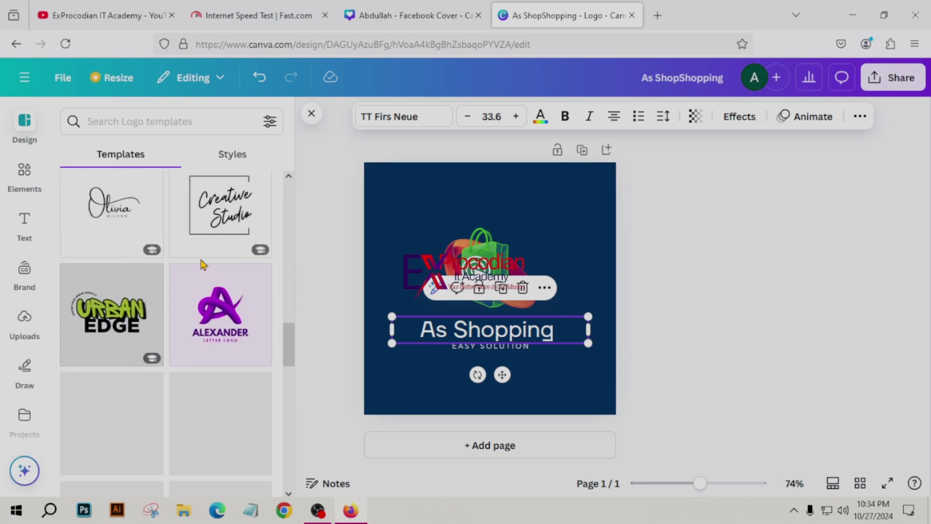
{"action": "scroll", "coordinate": [203, 264], "scroll_direction": "up", "scroll_amount": 15}
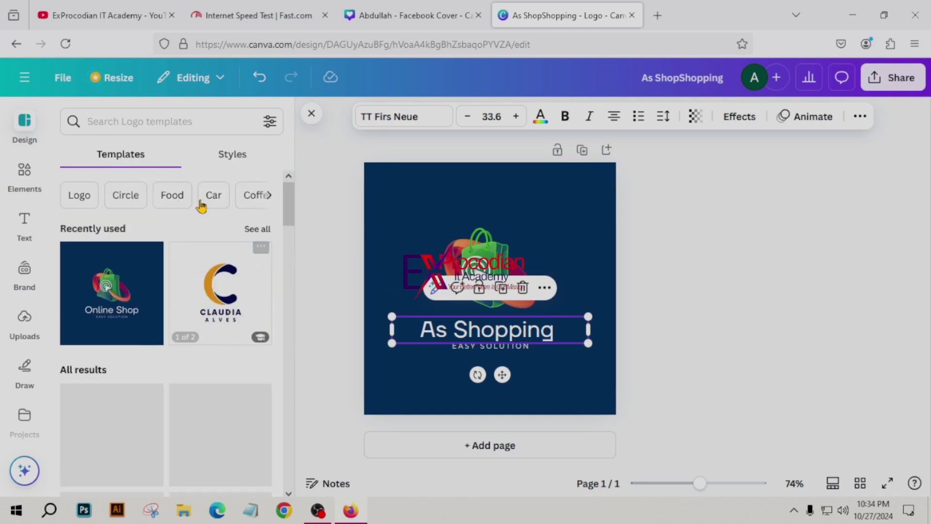
- Search the logo templates for "a" and look through the letter A designs
{"action": "left_click", "coordinate": [163, 120]}
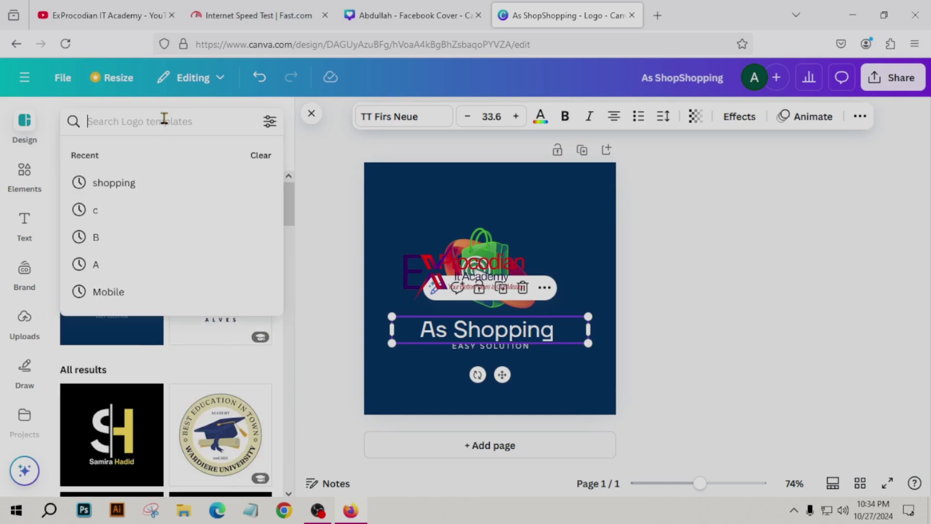
{"action": "type", "text": "a"}
{"action": "key", "text": "Return"}
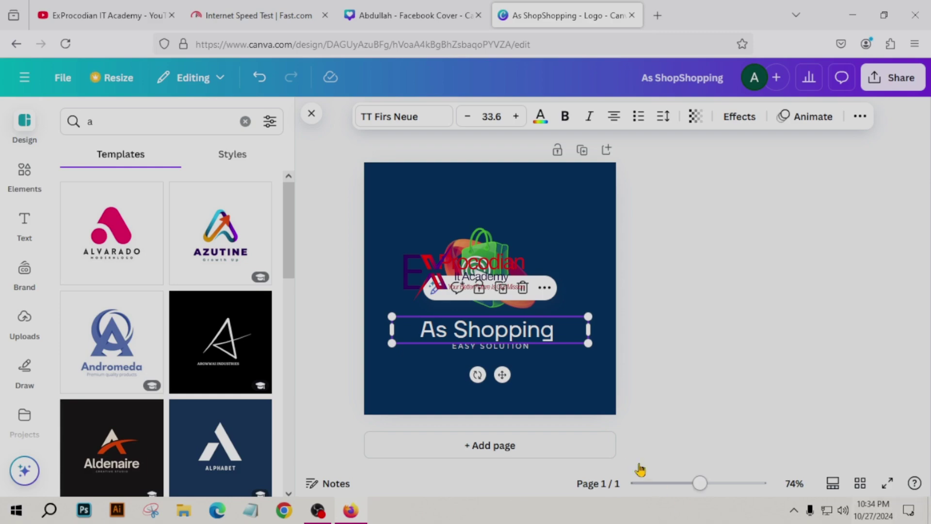
{"action": "scroll", "coordinate": [219, 388], "scroll_direction": "down", "scroll_amount": 6}
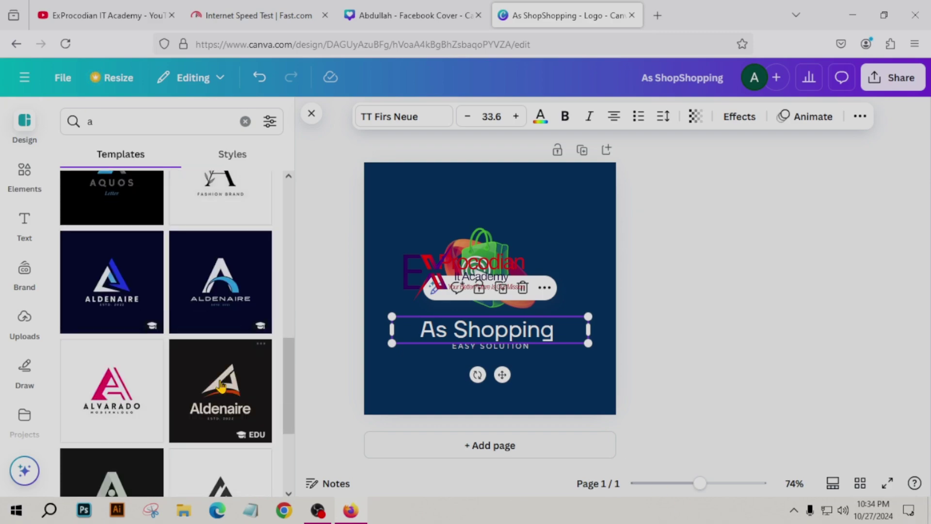
- Change the logo template search to "b"
{"action": "left_click", "coordinate": [104, 122]}
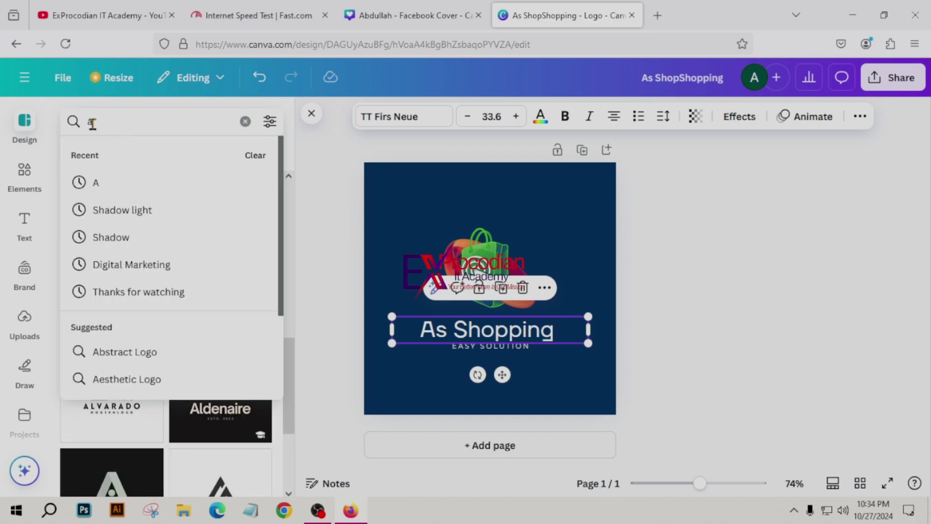
{"action": "key", "text": "BackSpace"}
{"action": "type", "text": "v"}
{"action": "key", "text": "BackSpace"}
{"action": "type", "text": "b"}
{"action": "key", "text": "Return"}
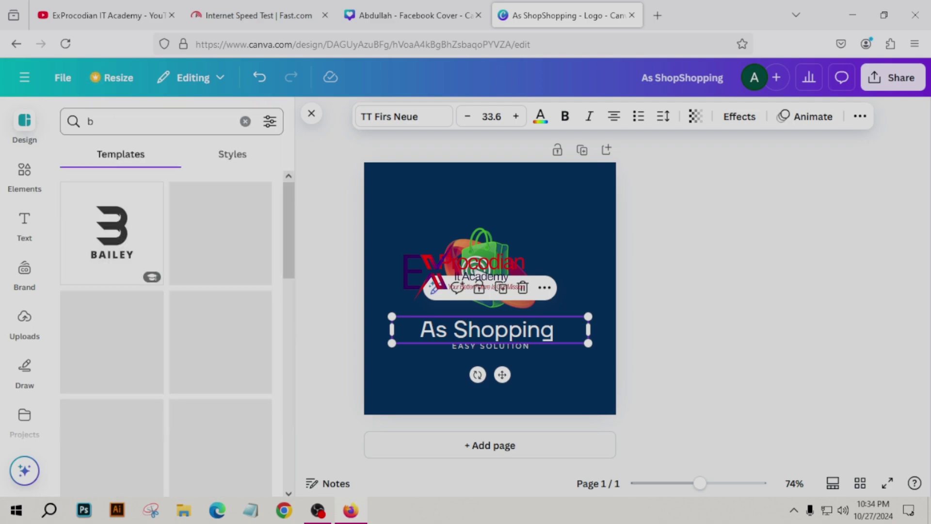
{"action": "key", "text": "Delete"}
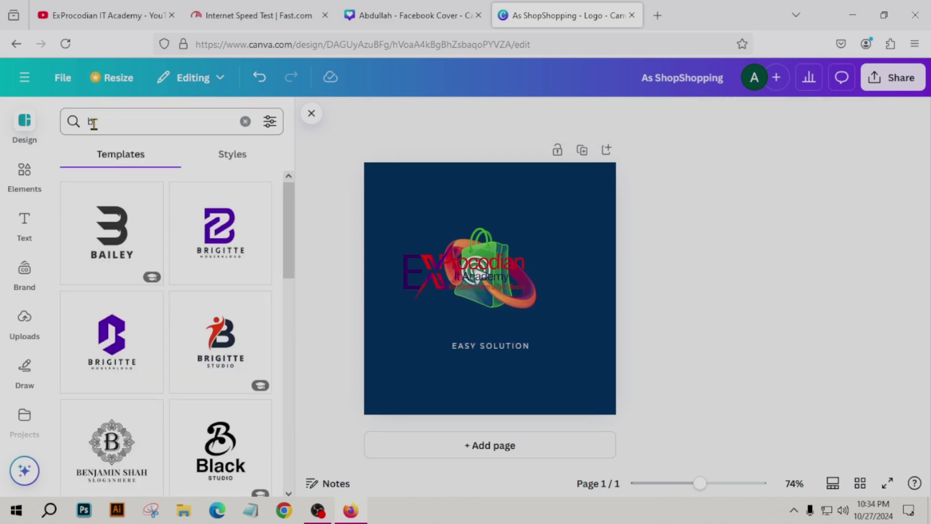
- Replace the current logo with the purple and orange gradient "BRIGITTE STUDIO" letter B template
{"action": "scroll", "coordinate": [150, 316], "scroll_direction": "down", "scroll_amount": 6}
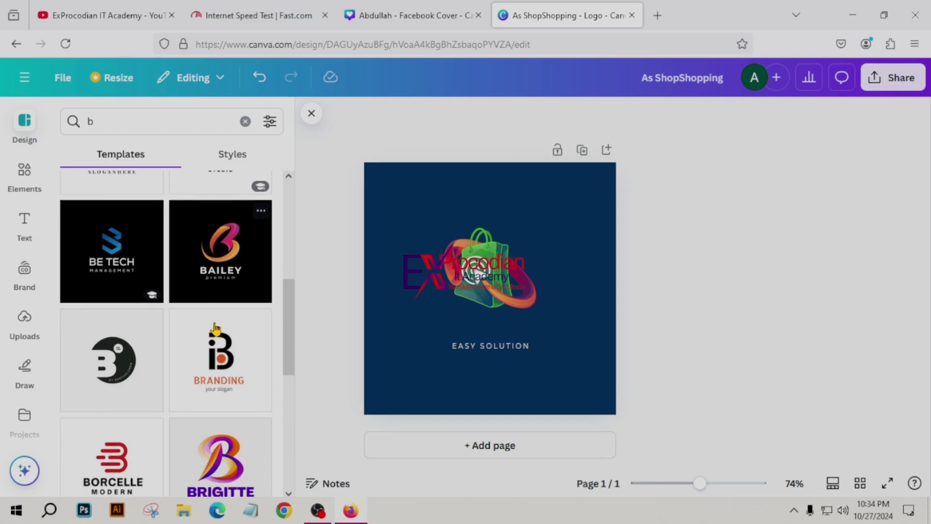
{"action": "scroll", "coordinate": [215, 328], "scroll_direction": "down", "scroll_amount": 1}
{"action": "left_click", "coordinate": [214, 436]}
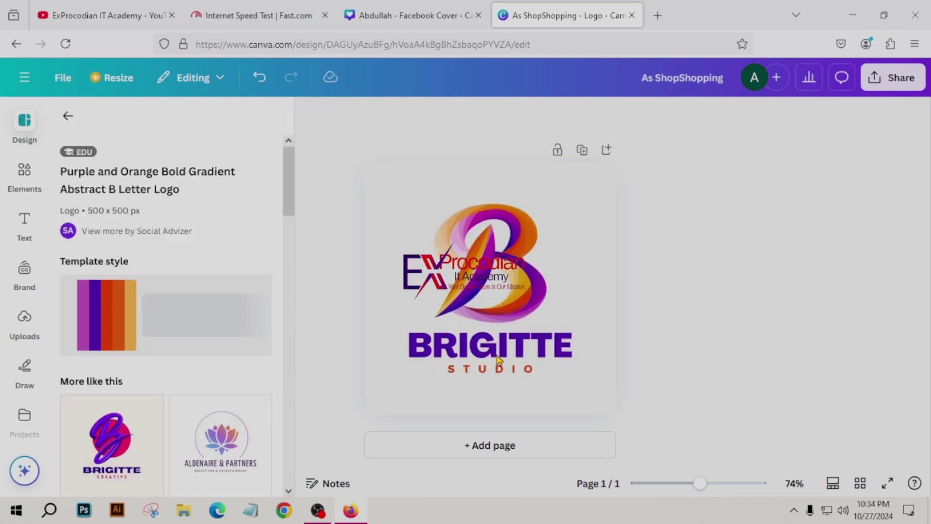
- Replace the large heading above "STUDIO" with the owner's first name in capitals
{"action": "left_click", "coordinate": [498, 359]}
{"action": "left_click", "coordinate": [506, 349]}
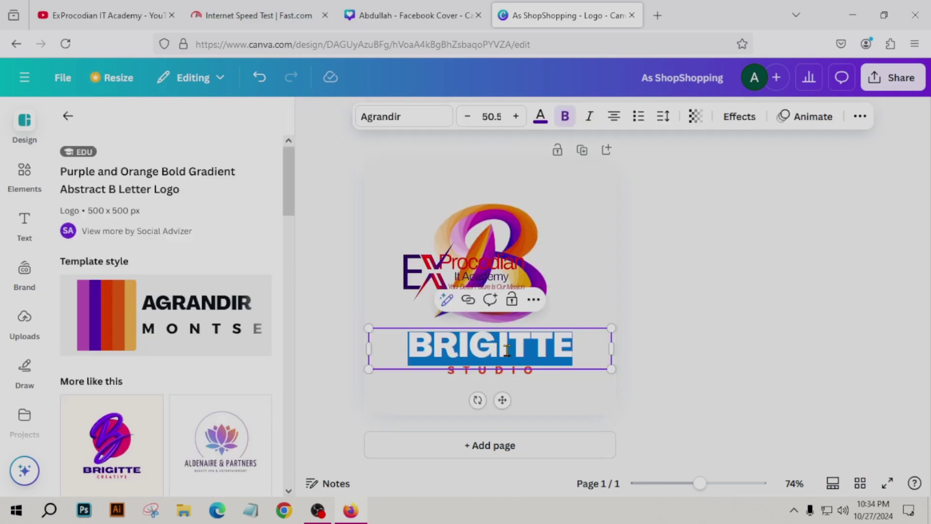
{"action": "type", "text": "ABDULLAH"}
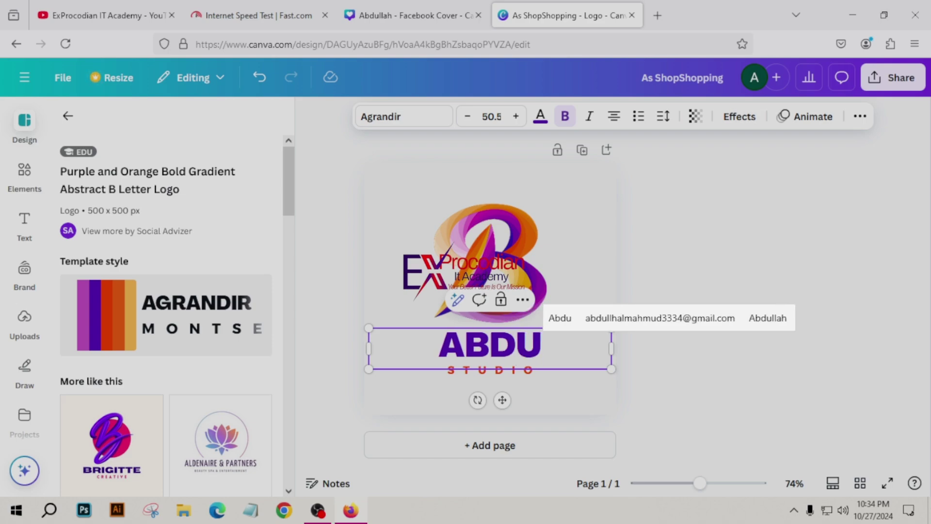
{"action": "left_click", "coordinate": [651, 258]}
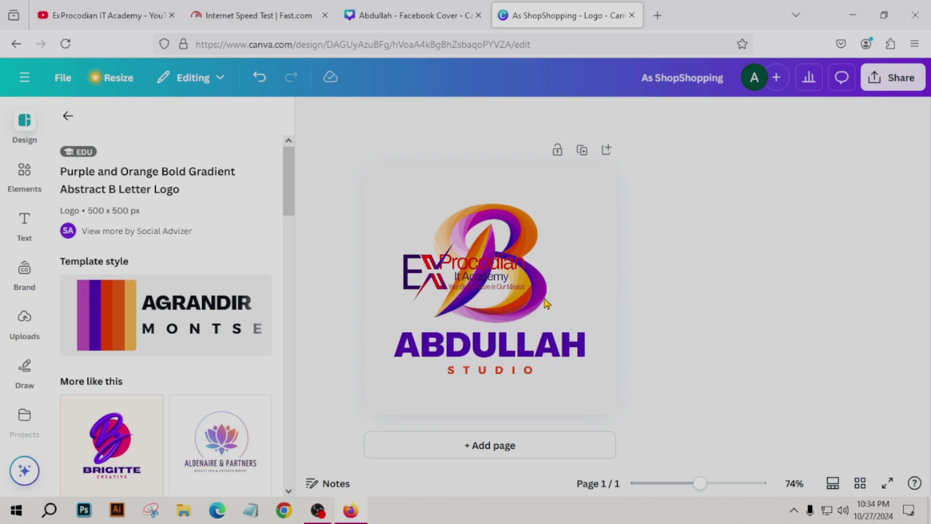
- Switch to the Facebook cover design in the other browser tab, reopen its template list and clear the "shopping" search
{"action": "left_click", "coordinate": [68, 116]}
{"action": "left_click", "coordinate": [387, 7]}
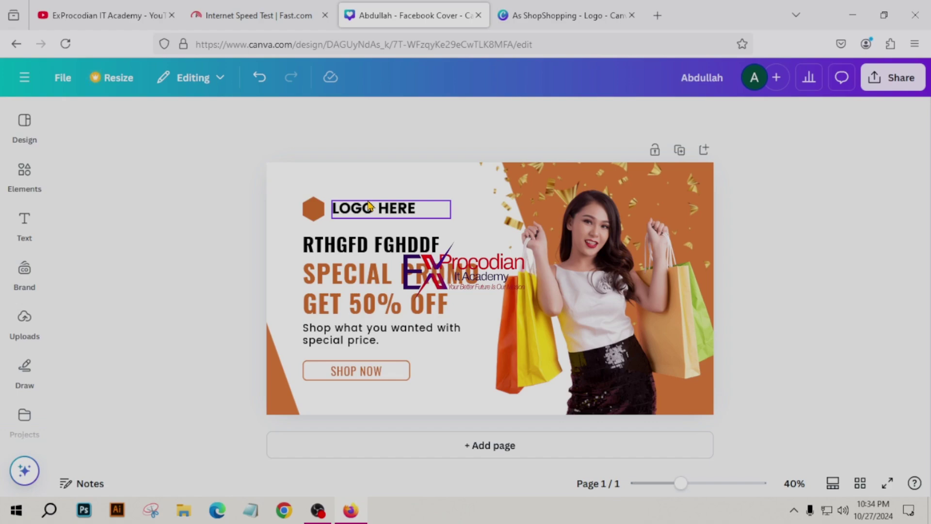
{"action": "left_click", "coordinate": [25, 128]}
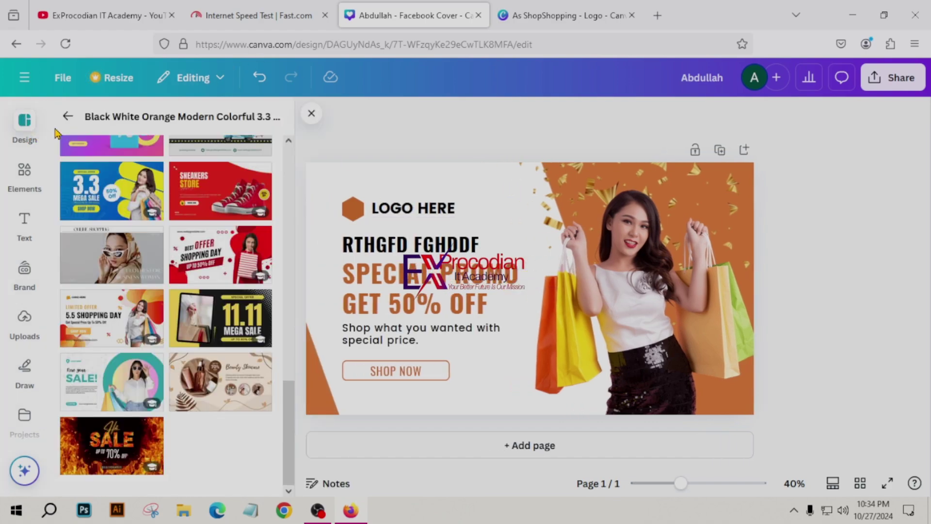
{"action": "left_click", "coordinate": [68, 115]}
{"action": "left_click", "coordinate": [152, 127]}
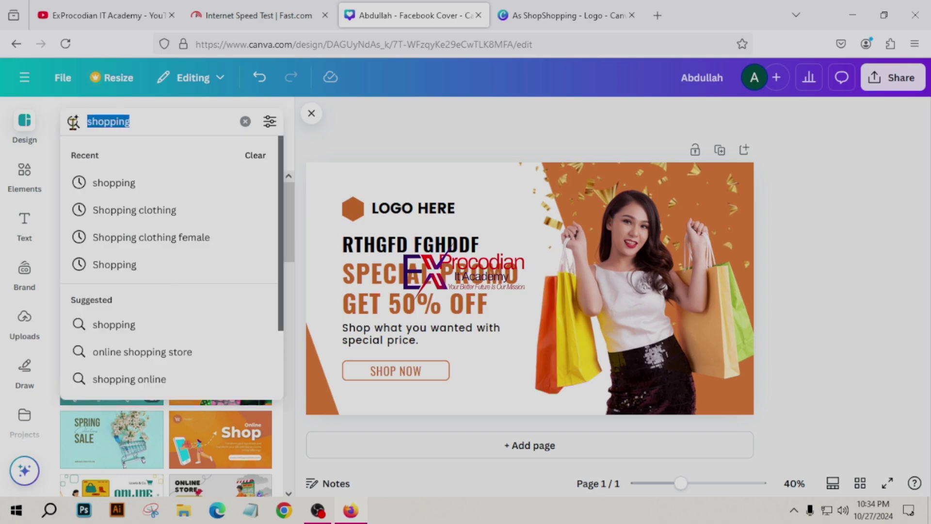
{"action": "left_click", "coordinate": [245, 121]}
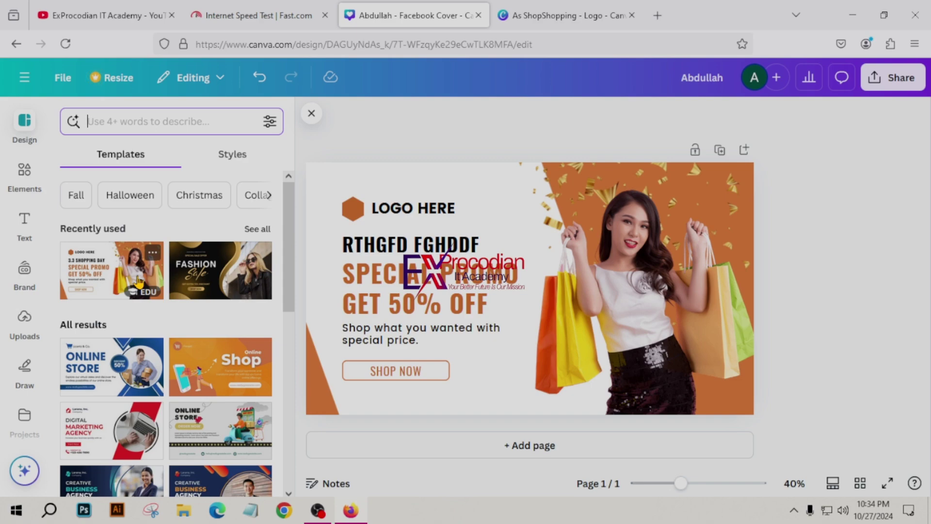
{"action": "left_click", "coordinate": [24, 182]}
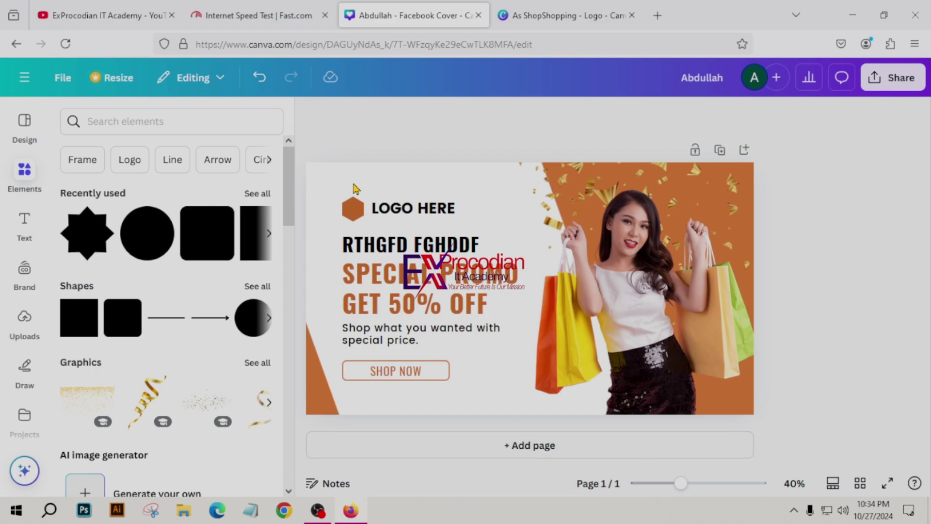
{"action": "left_click_drag", "start_coordinate": [354, 188], "coordinate": [784, 428]}
{"action": "key", "text": "Delete"}
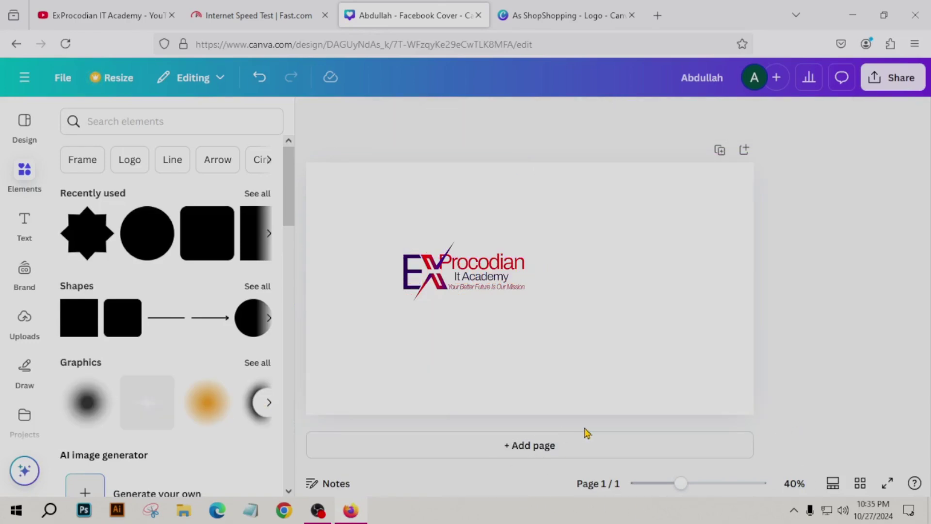
{"action": "left_click", "coordinate": [673, 486]}
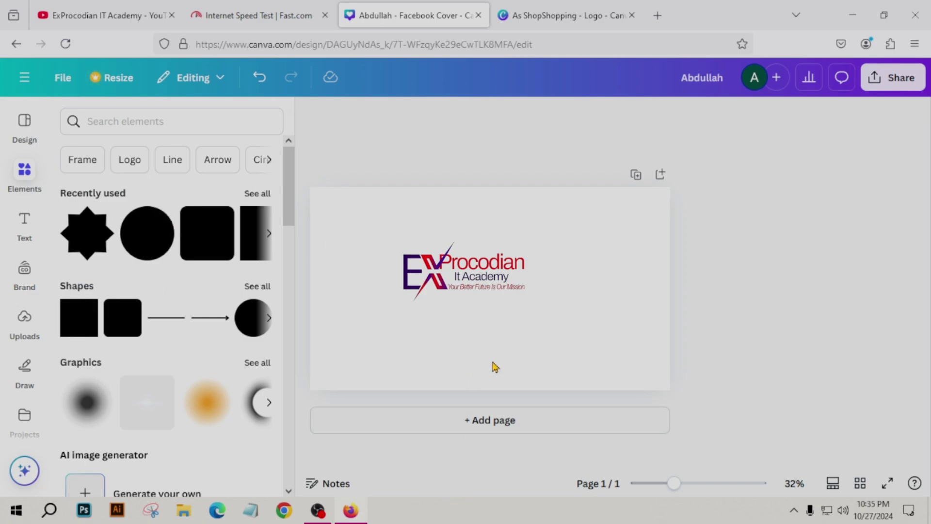
{"action": "left_click", "coordinate": [259, 78]}
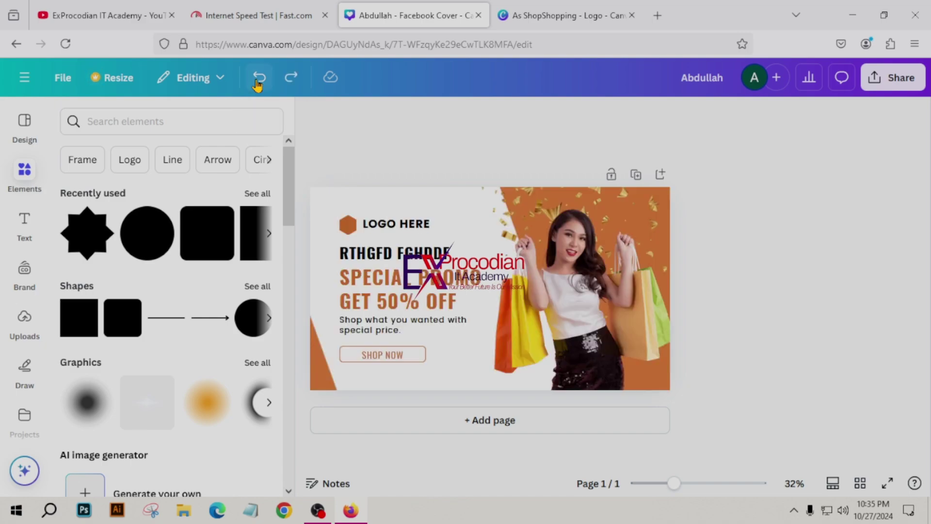
- Duplicate the shopping cover page and delete all elements from the copy to leave page 2 blank
{"action": "left_click", "coordinate": [635, 176]}
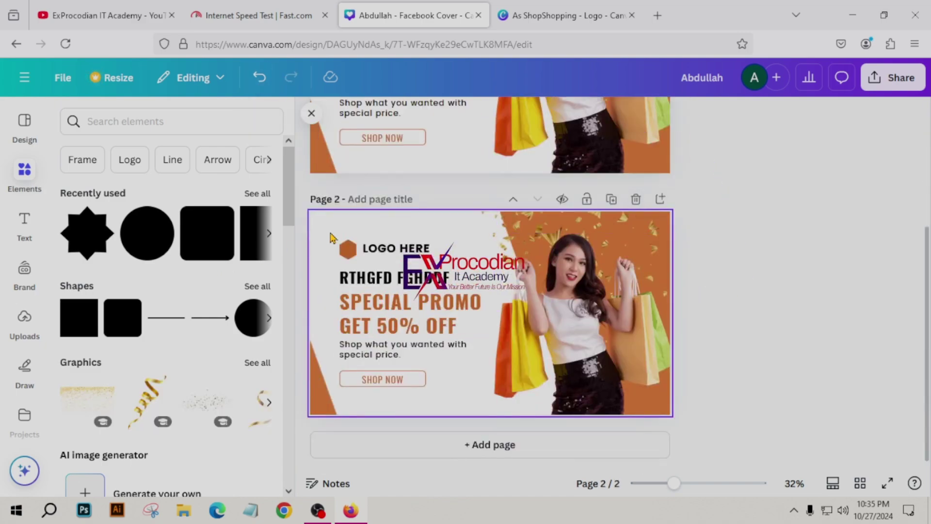
{"action": "left_click_drag", "start_coordinate": [334, 235], "coordinate": [685, 424]}
{"action": "key", "text": "Delete"}
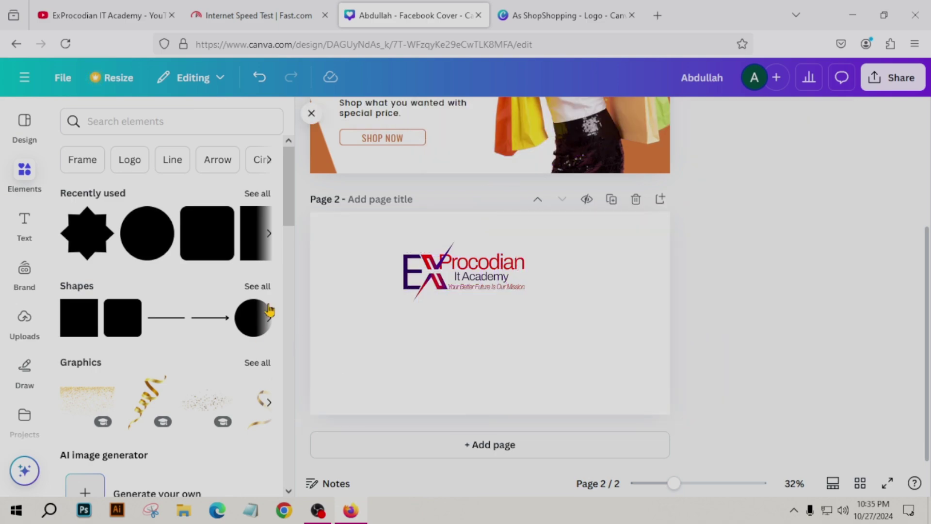
- Move the gold confetti graphic on page 1 over the text and return it to the orange background
{"action": "scroll", "coordinate": [463, 265], "scroll_direction": "up", "scroll_amount": 4}
{"action": "left_click_drag", "start_coordinate": [463, 264], "coordinate": [463, 265]}
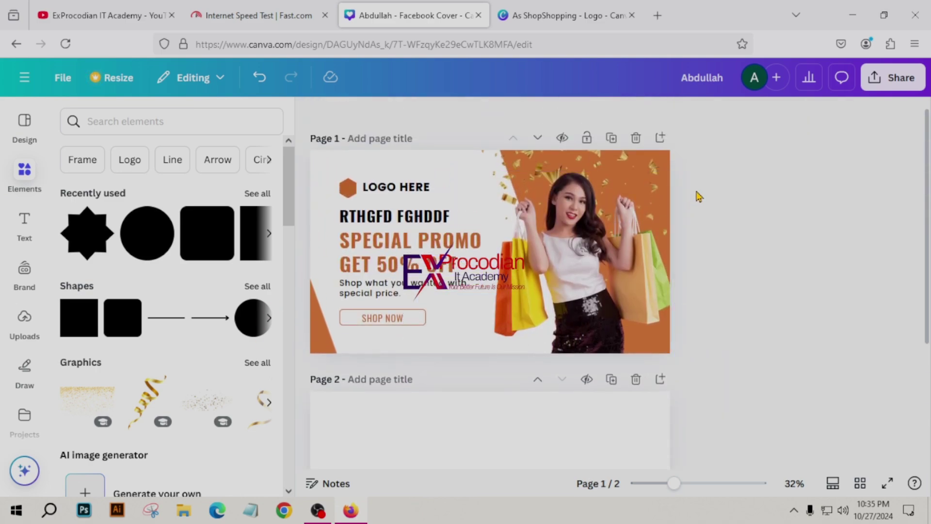
{"action": "left_click", "coordinate": [654, 157]}
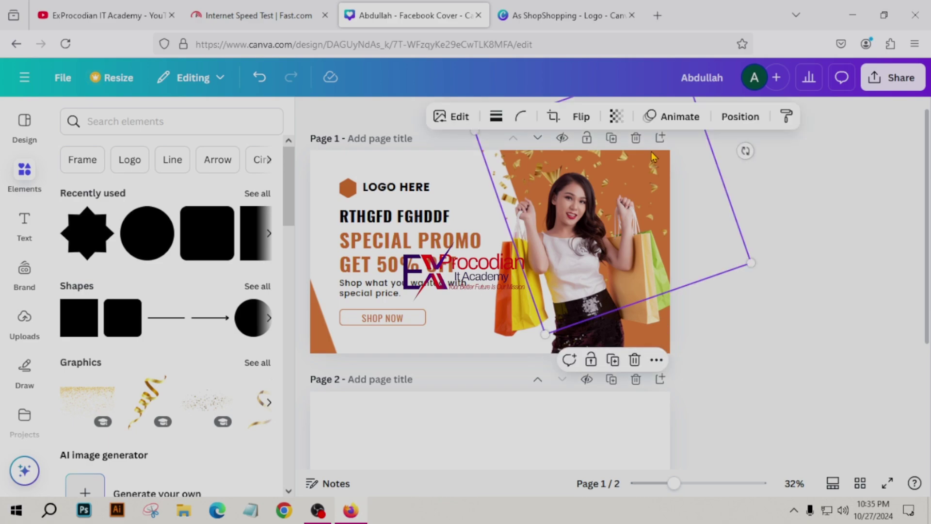
{"action": "left_click_drag", "start_coordinate": [571, 262], "coordinate": [370, 204]}
{"action": "left_click_drag", "start_coordinate": [607, 233], "coordinate": [656, 165]}
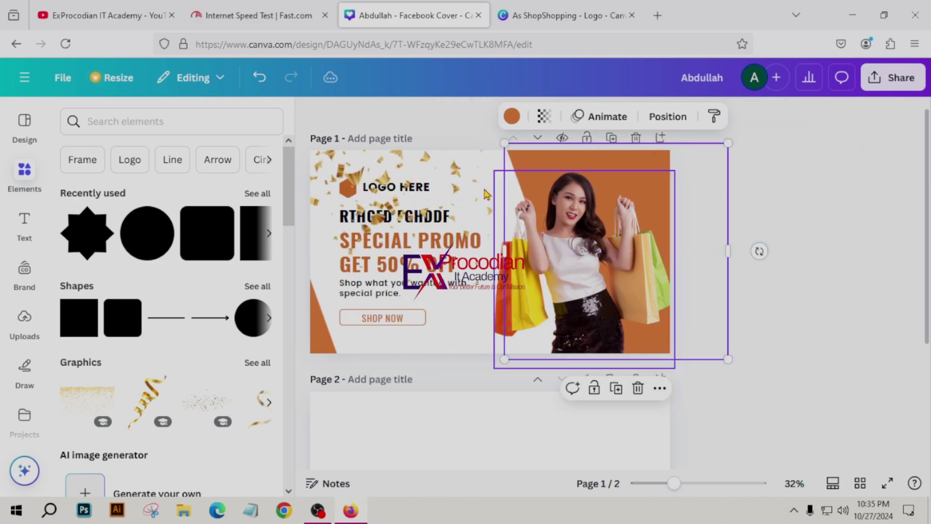
{"action": "left_click_drag", "start_coordinate": [395, 209], "coordinate": [597, 165]}
{"action": "scroll", "coordinate": [485, 291], "scroll_direction": "down", "scroll_amount": 2}
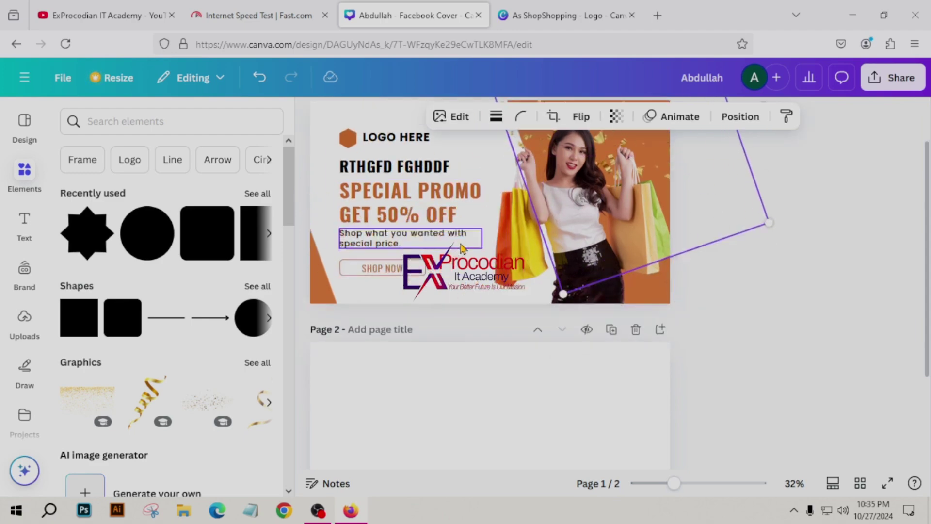
- Add a recently used square, place it on blank page 2 and fill it with the document's dark orange
{"action": "left_click", "coordinate": [269, 234]}
{"action": "left_click", "coordinate": [82, 244]}
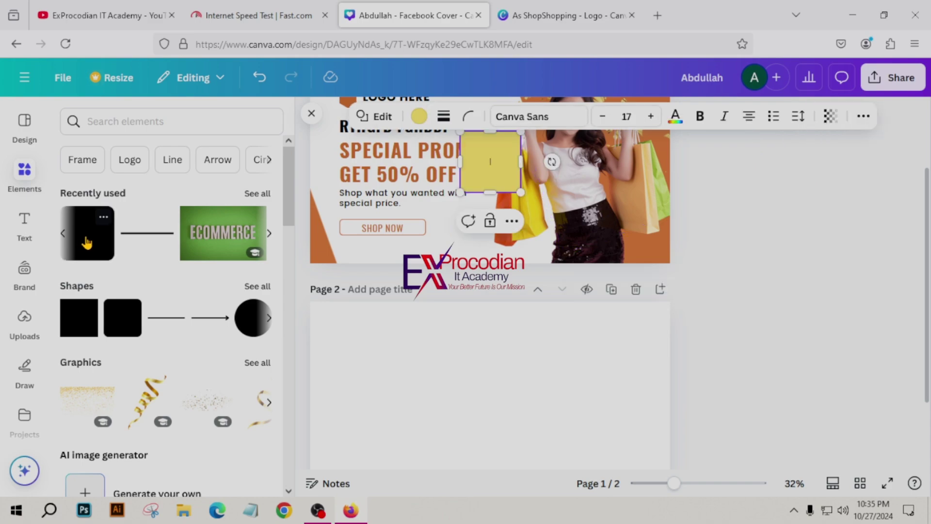
{"action": "left_click_drag", "start_coordinate": [493, 184], "coordinate": [487, 348]}
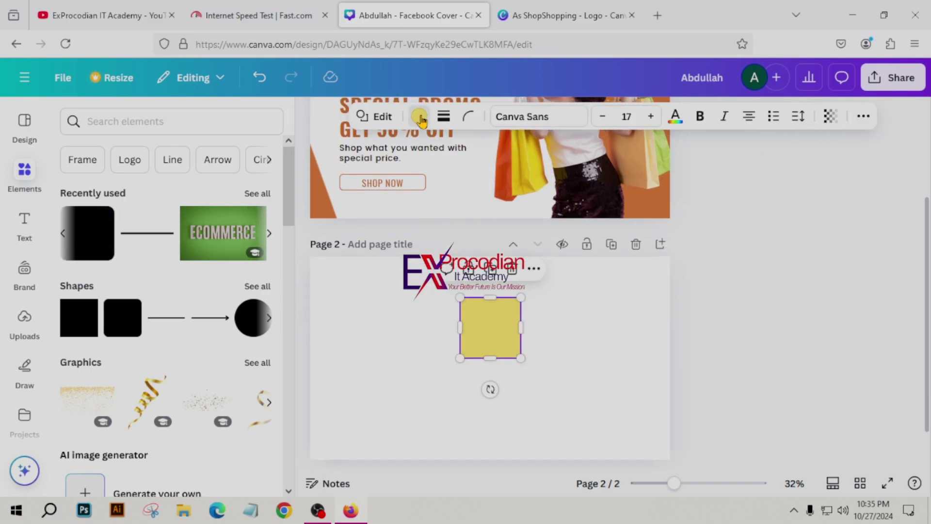
{"action": "left_click", "coordinate": [419, 116]}
{"action": "left_click", "coordinate": [186, 226]}
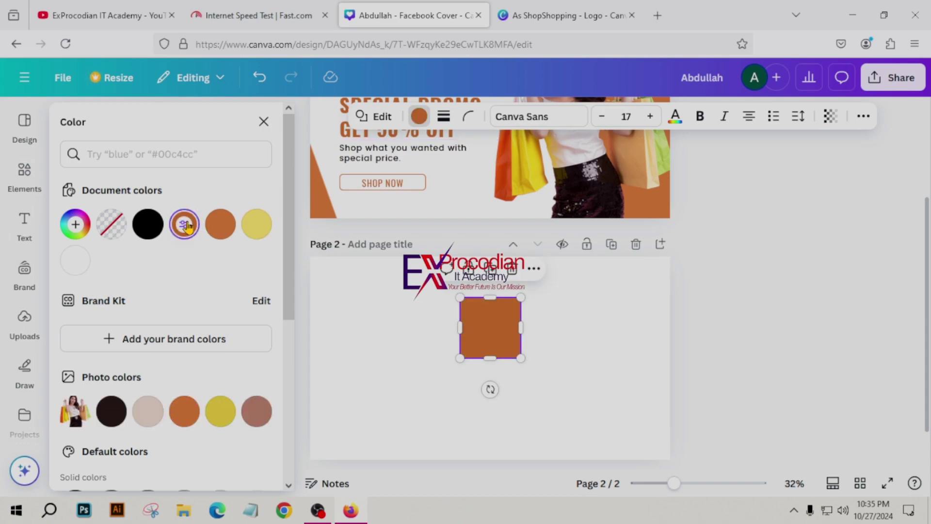
- Enlarge and stretch the orange square so it covers the right part of page 2 and extends past the page edges
{"action": "left_click_drag", "start_coordinate": [520, 359], "coordinate": [856, 478]}
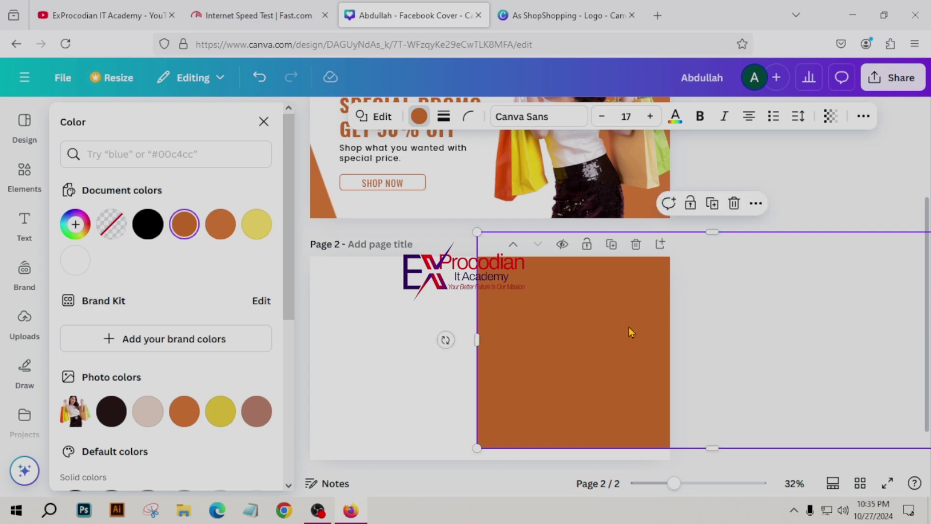
{"action": "scroll", "coordinate": [627, 327], "scroll_direction": "down", "scroll_amount": 1}
{"action": "left_click_drag", "start_coordinate": [654, 362], "coordinate": [552, 371]}
{"action": "left_click_drag", "start_coordinate": [568, 310], "coordinate": [573, 285]}
{"action": "left_click_drag", "start_coordinate": [771, 359], "coordinate": [689, 360]}
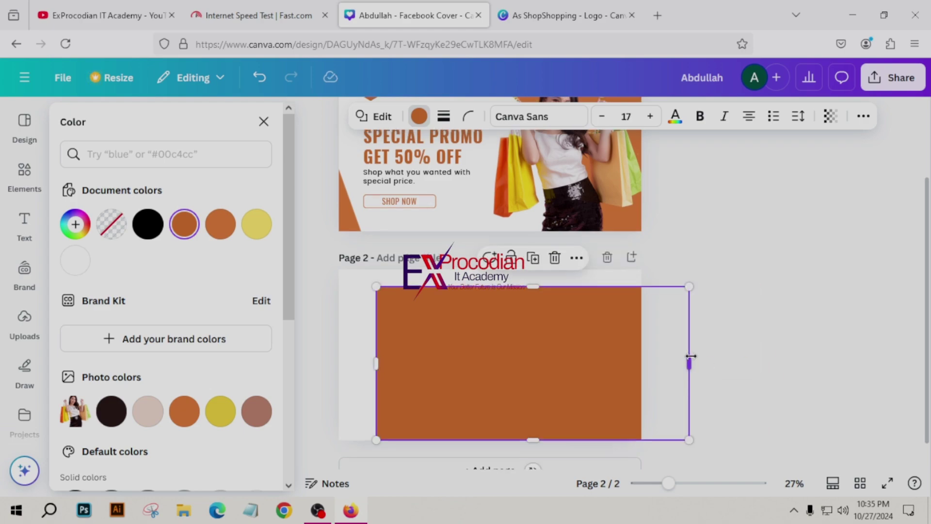
{"action": "scroll", "coordinate": [694, 362], "scroll_direction": "up", "scroll_amount": 2}
{"action": "scroll", "coordinate": [632, 167], "scroll_direction": "down", "scroll_amount": 2}
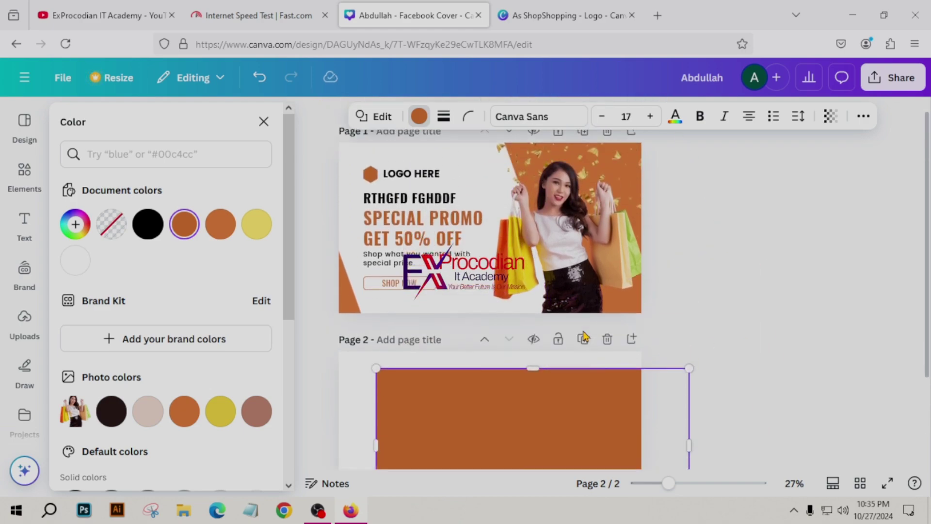
{"action": "left_click_drag", "start_coordinate": [565, 394], "coordinate": [606, 504]}
{"action": "scroll", "coordinate": [618, 388], "scroll_direction": "down", "scroll_amount": 2}
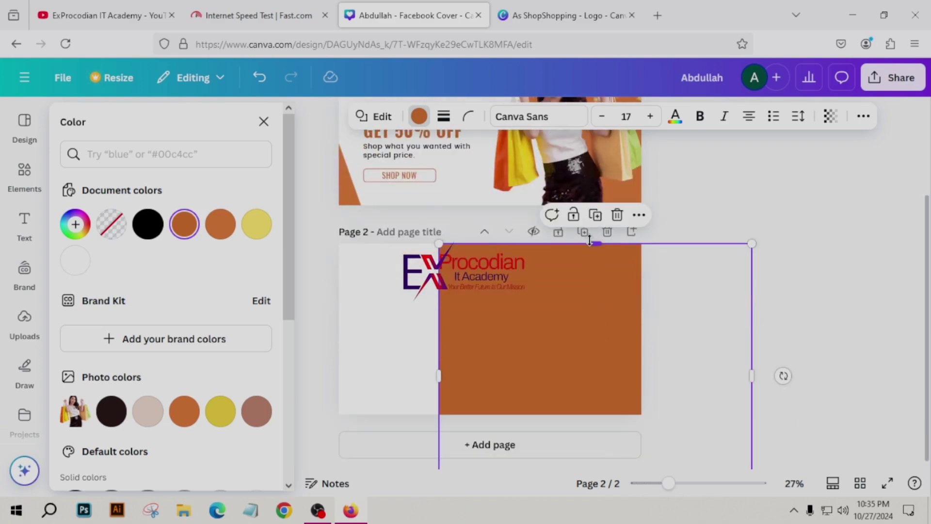
{"action": "left_click_drag", "start_coordinate": [590, 241], "coordinate": [596, 220]}
{"action": "scroll", "coordinate": [703, 311], "scroll_direction": "down", "scroll_amount": 1}
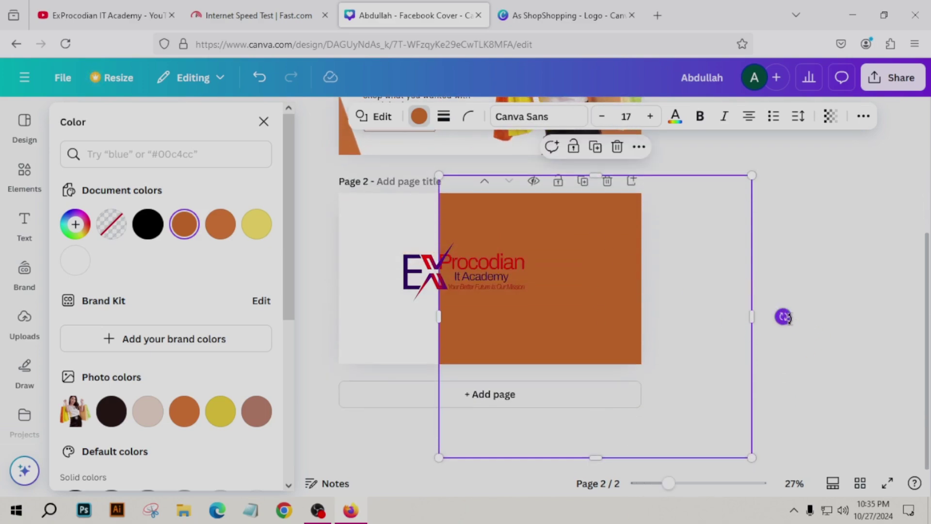
- Rotate the orange shape counterclockwise and reposition it as a panel with a diagonal edge on the right of page 2
{"action": "left_click_drag", "start_coordinate": [784, 316], "coordinate": [767, 235]}
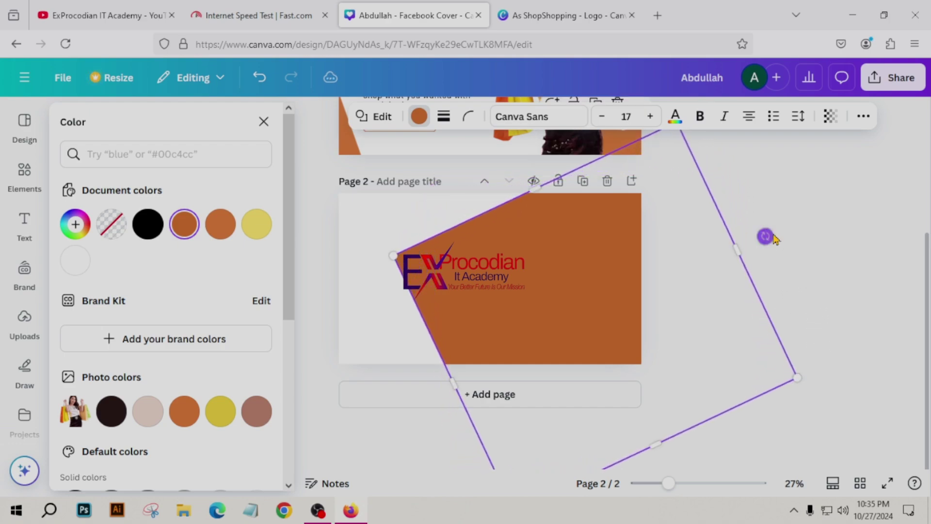
{"action": "scroll", "coordinate": [772, 243], "scroll_direction": "up", "scroll_amount": 2}
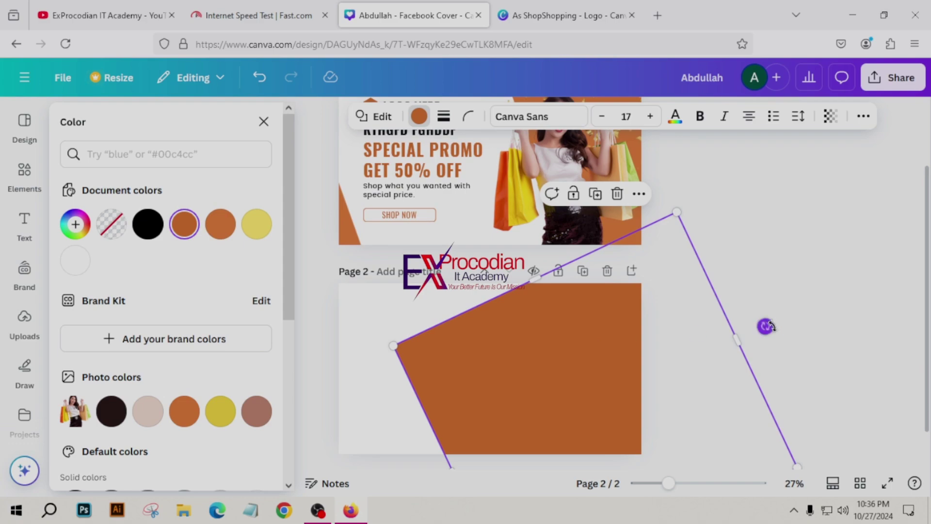
{"action": "scroll", "coordinate": [776, 330], "scroll_direction": "down", "scroll_amount": 2}
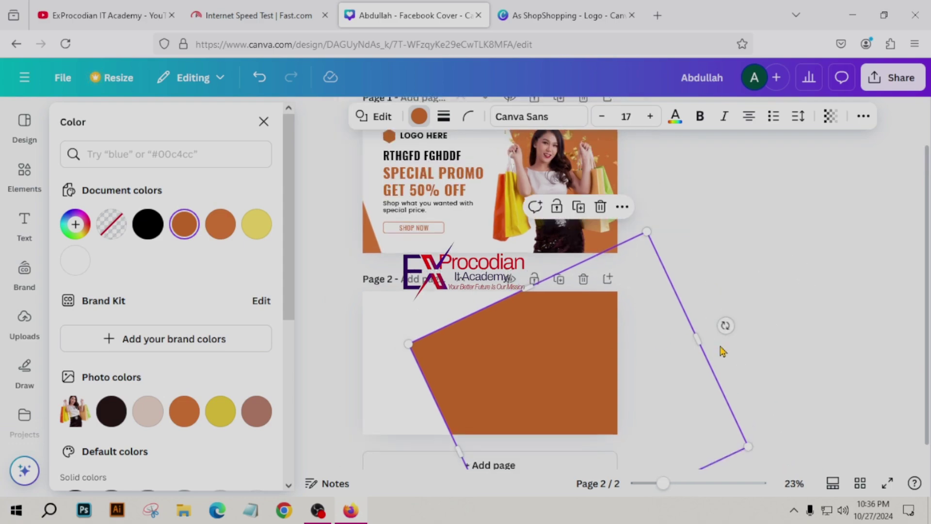
{"action": "left_click_drag", "start_coordinate": [530, 377], "coordinate": [600, 291]}
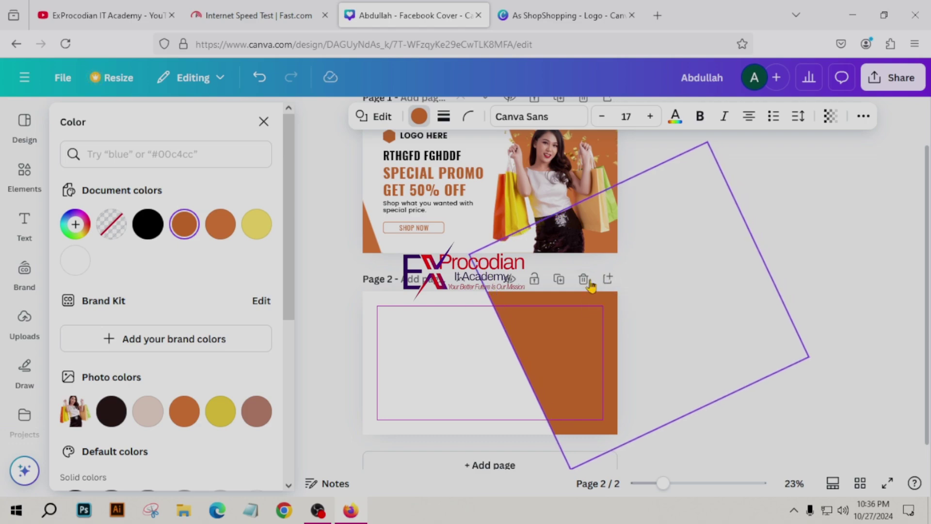
{"action": "left_click", "coordinate": [696, 285]}
{"action": "left_click", "coordinate": [817, 266]}
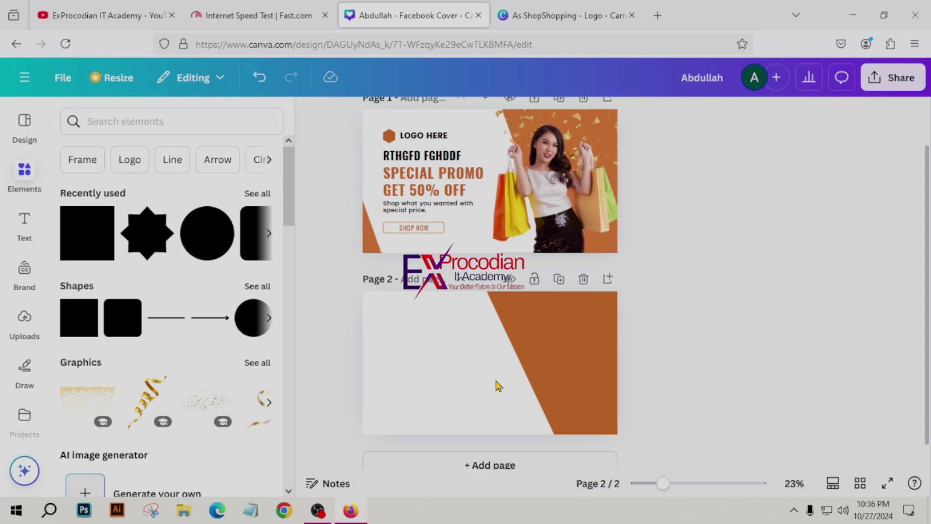
- Open the full shapes collection and add an octagon to page 2
{"action": "scroll", "coordinate": [498, 385], "scroll_direction": "up", "scroll_amount": 2}
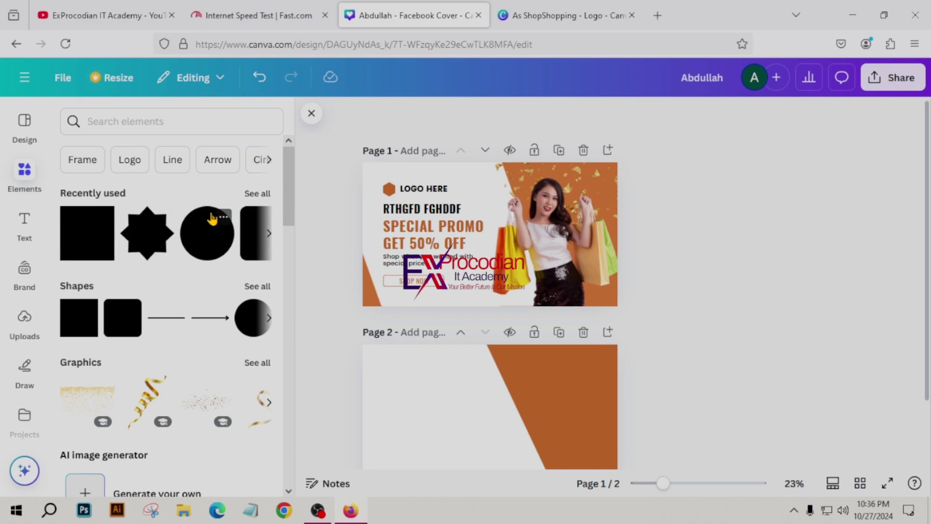
{"action": "scroll", "coordinate": [242, 243], "scroll_direction": "down", "scroll_amount": 1}
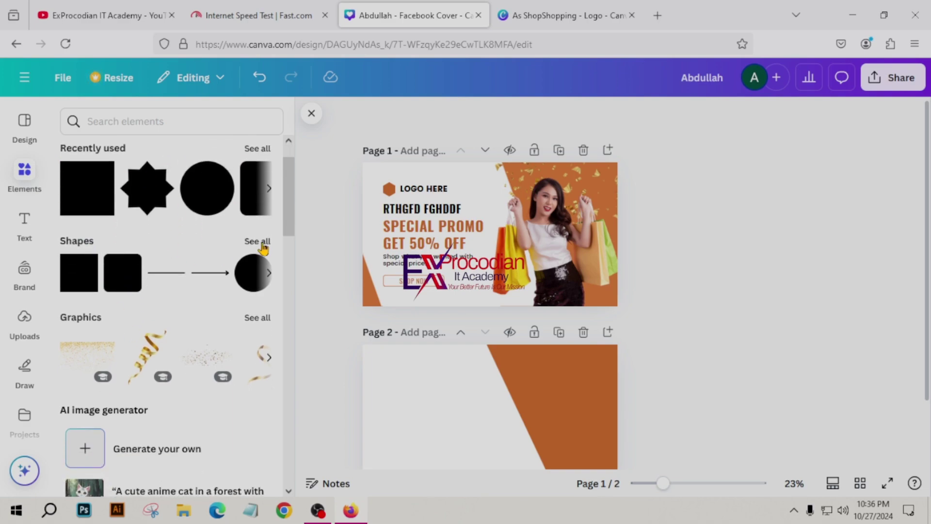
{"action": "left_click", "coordinate": [263, 248]}
{"action": "scroll", "coordinate": [237, 401], "scroll_direction": "down", "scroll_amount": 5}
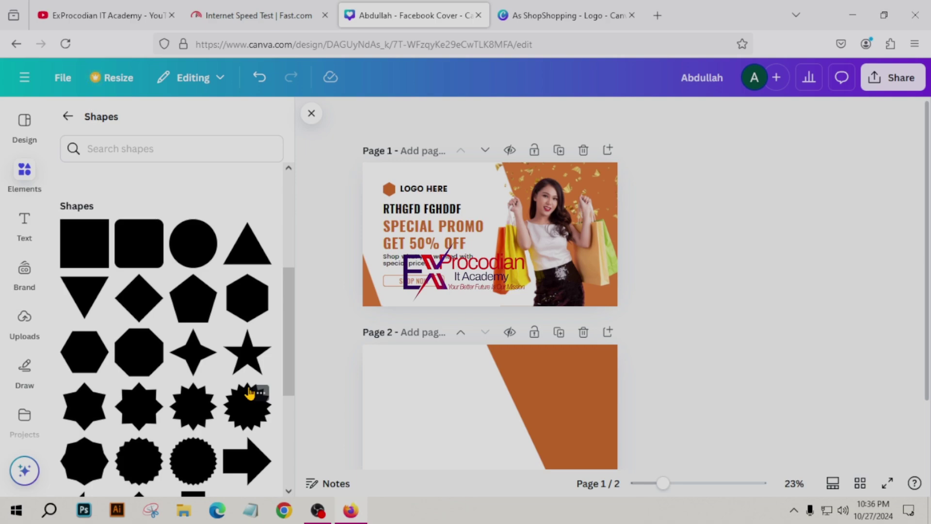
{"action": "scroll", "coordinate": [100, 307], "scroll_direction": "down", "scroll_amount": 3}
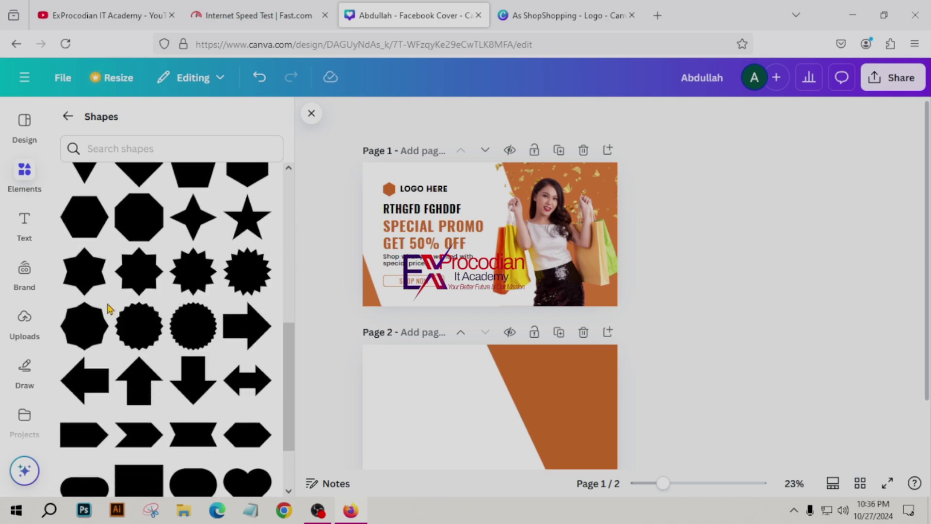
{"action": "scroll", "coordinate": [138, 308], "scroll_direction": "up", "scroll_amount": 3}
{"action": "scroll", "coordinate": [142, 308], "scroll_direction": "up", "scroll_amount": 2}
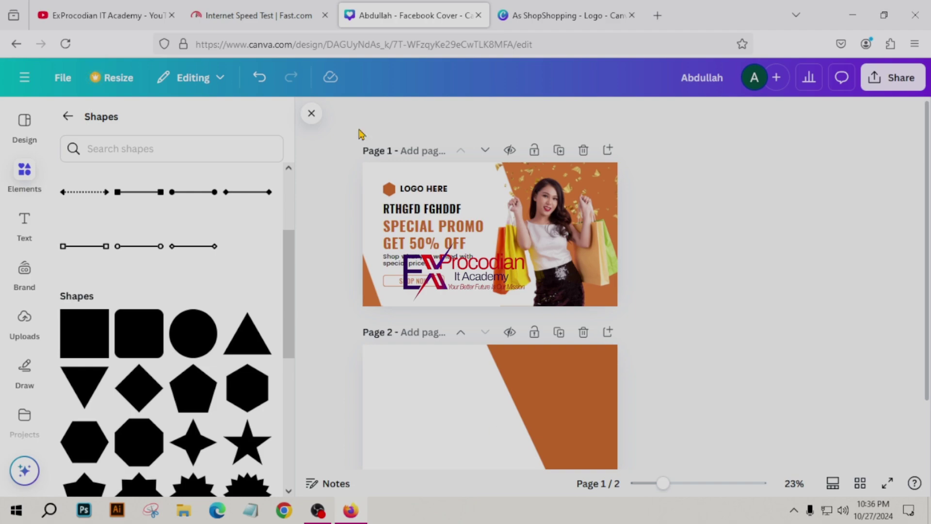
{"action": "scroll", "coordinate": [507, 304], "scroll_direction": "down", "scroll_amount": 2}
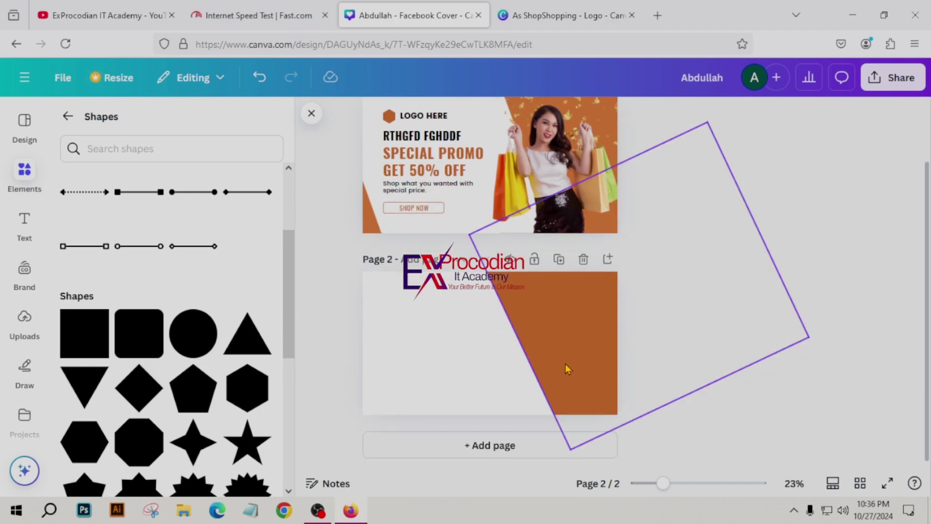
{"action": "left_click", "coordinate": [412, 340]}
{"action": "scroll", "coordinate": [414, 341], "scroll_direction": "up", "scroll_amount": 1}
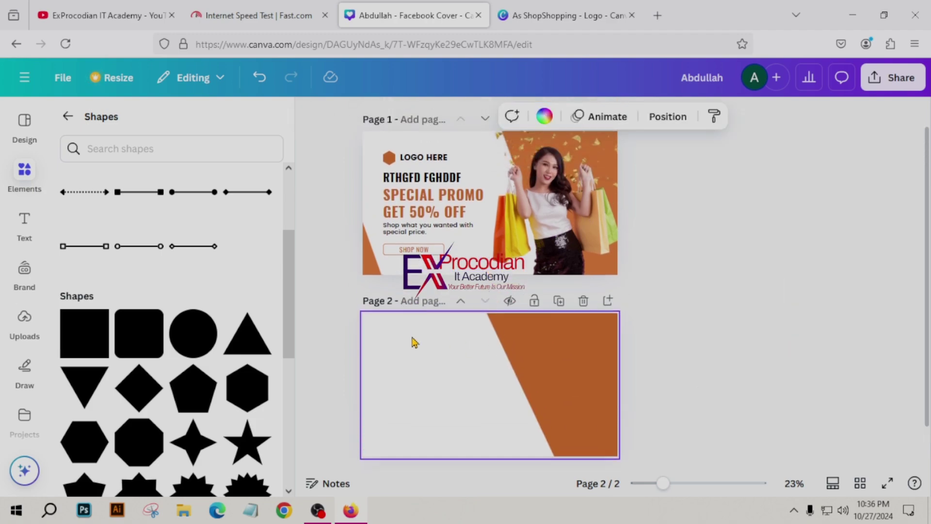
{"action": "scroll", "coordinate": [414, 341], "scroll_direction": "down", "scroll_amount": 1}
{"action": "scroll", "coordinate": [162, 438], "scroll_direction": "down", "scroll_amount": 3}
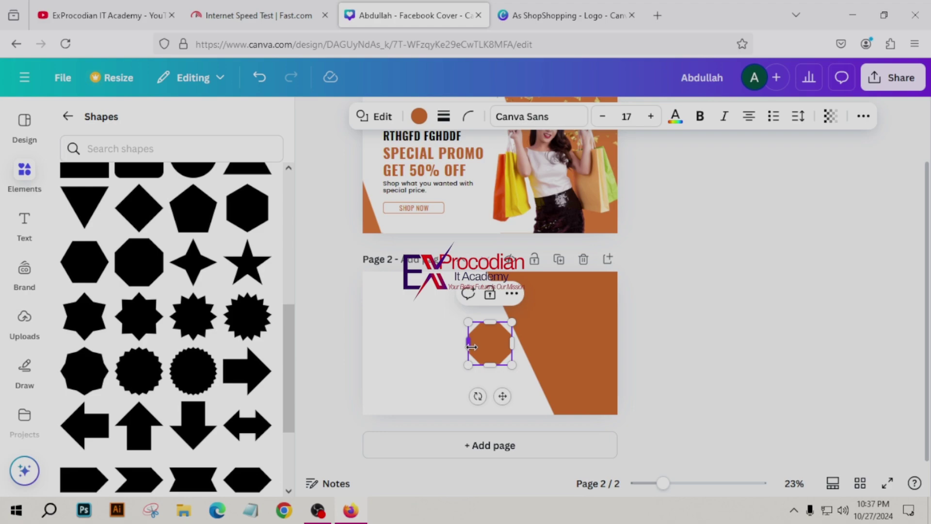
- Enlarge the octagon and move it over the orange panel's diagonal edge, centred vertically on page 2
{"action": "left_click_drag", "start_coordinate": [467, 366], "coordinate": [422, 409]}
{"action": "left_click_drag", "start_coordinate": [470, 389], "coordinate": [449, 367]}
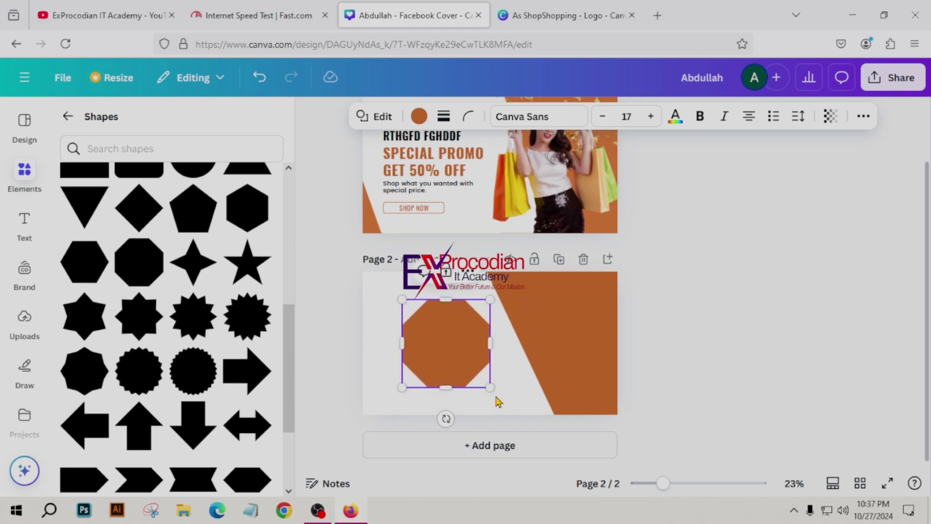
{"action": "left_click_drag", "start_coordinate": [490, 389], "coordinate": [517, 401]}
{"action": "left_click_drag", "start_coordinate": [458, 368], "coordinate": [533, 362]}
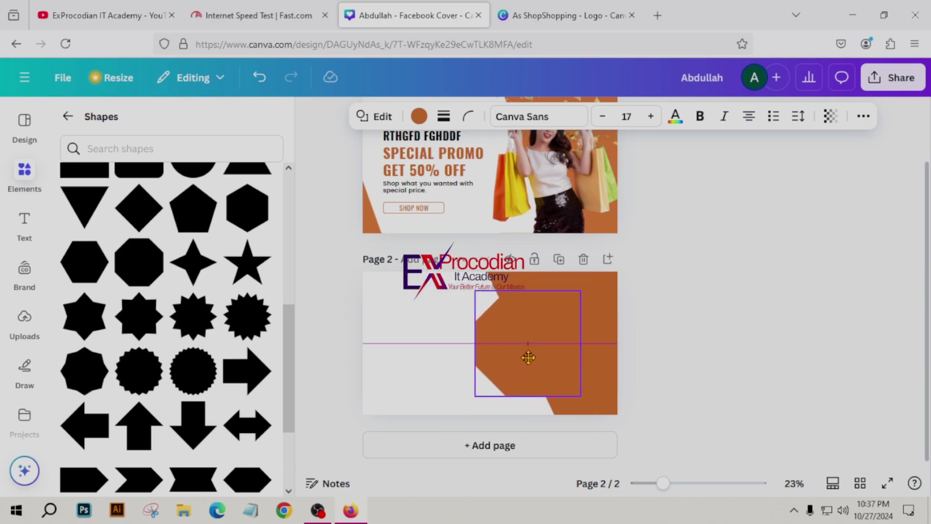
- Change the octagon's fill to black
{"action": "left_click", "coordinate": [419, 116]}
{"action": "left_click", "coordinate": [148, 224]}
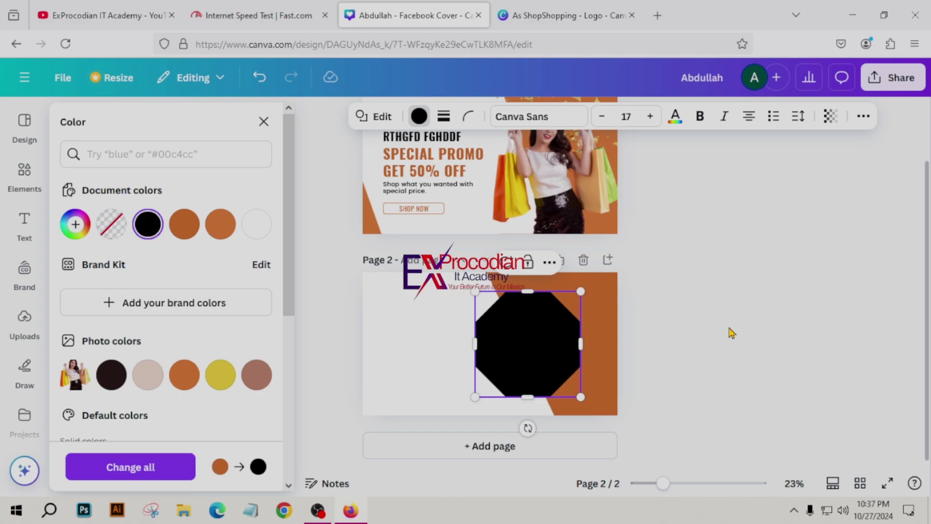
{"action": "key", "text": "Escape"}
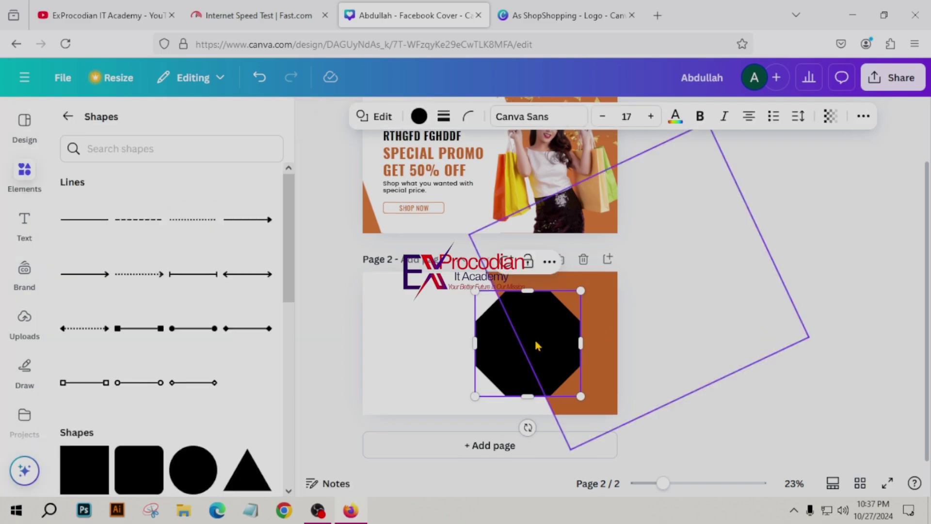
- Remove the black octagon from page 2 and open the full Magic recommendations collection of graphics
{"action": "left_click", "coordinate": [825, 320]}
{"action": "left_click", "coordinate": [68, 116]}
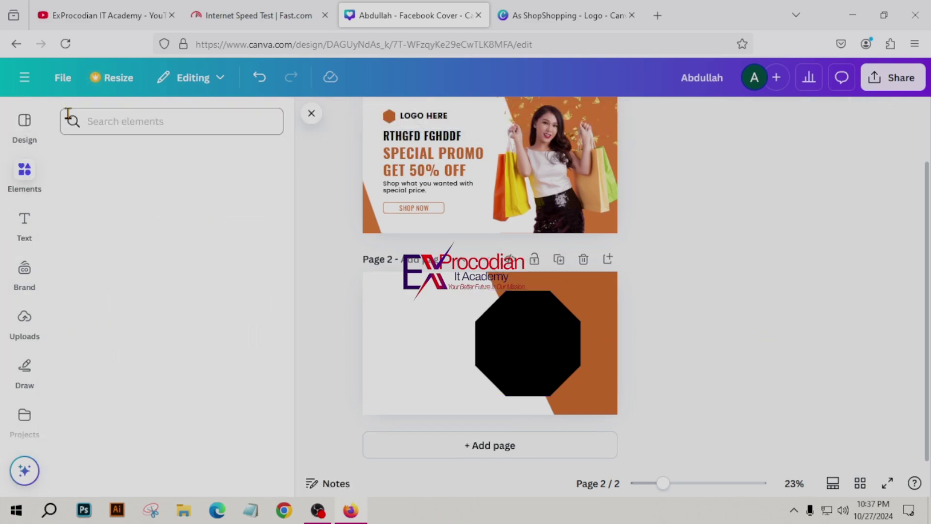
{"action": "scroll", "coordinate": [147, 301], "scroll_direction": "down", "scroll_amount": 3}
{"action": "scroll", "coordinate": [148, 301], "scroll_direction": "up", "scroll_amount": 1}
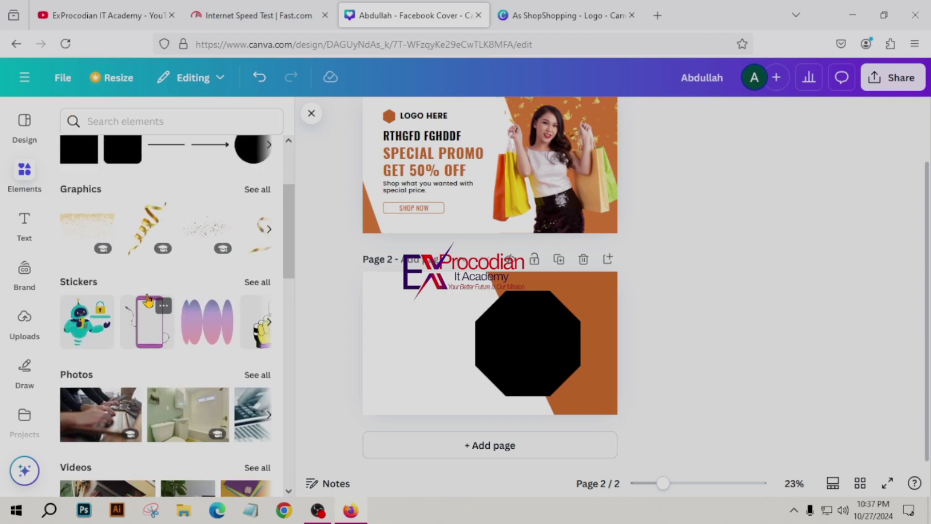
{"action": "left_click", "coordinate": [257, 189]}
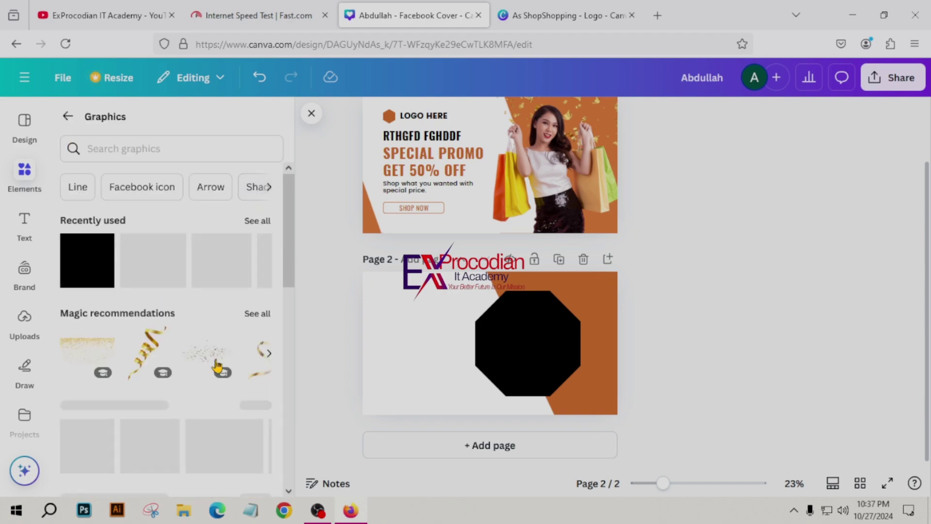
{"action": "left_click", "coordinate": [538, 363]}
{"action": "left_click_drag", "start_coordinate": [535, 357], "coordinate": [707, 339]}
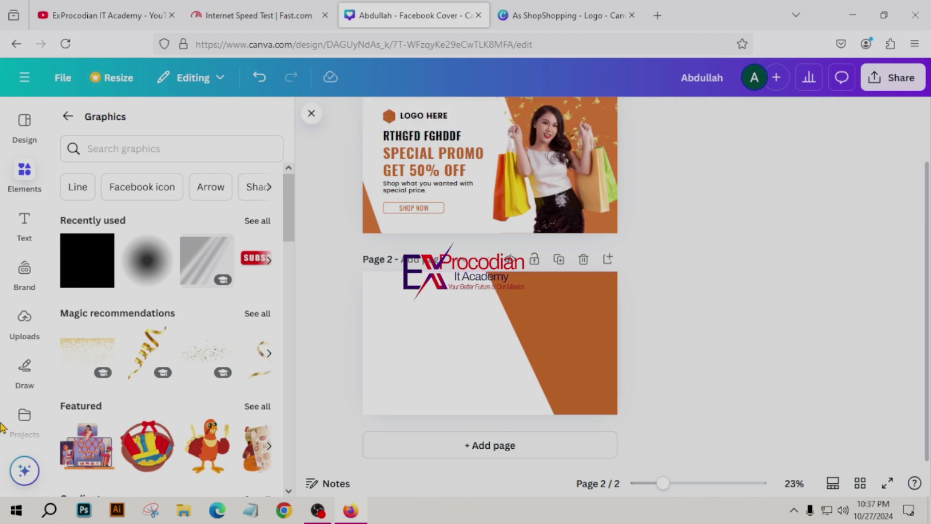
{"action": "mouse_move", "coordinate": [85, 351]}
{"action": "left_click", "coordinate": [252, 318]}
{"action": "scroll", "coordinate": [250, 330], "scroll_direction": "down", "scroll_amount": 3}
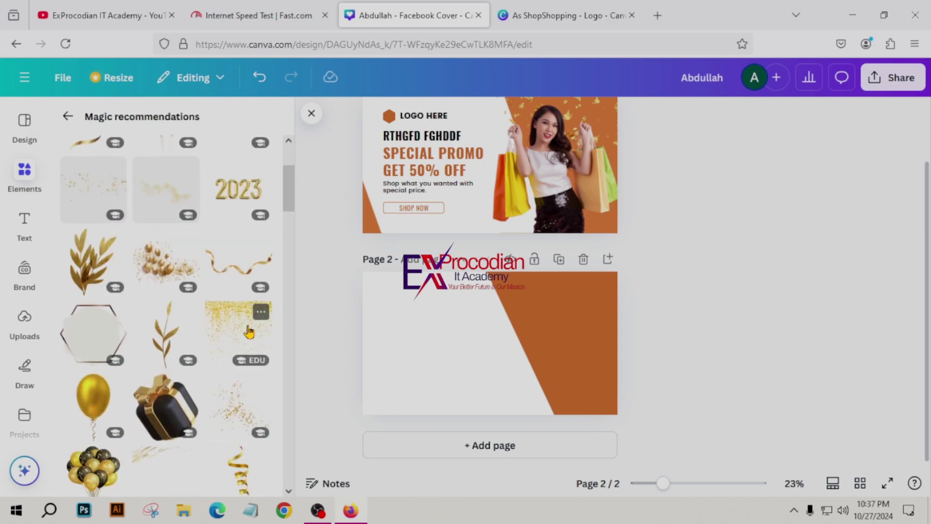
- Add the golden balloons and gift boxes graphic to page 2, shrink it, and place it over the orange panel's upper part
{"action": "left_click", "coordinate": [165, 262]}
{"action": "left_click_drag", "start_coordinate": [504, 340], "coordinate": [564, 307]}
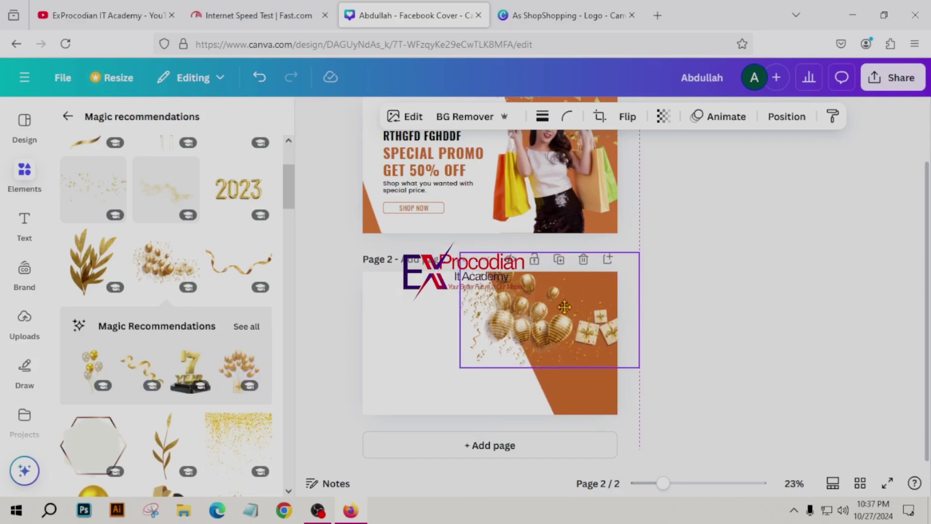
{"action": "left_click_drag", "start_coordinate": [640, 370], "coordinate": [573, 329]}
{"action": "left_click_drag", "start_coordinate": [511, 290], "coordinate": [564, 303]}
- Add a gold confetti graphic from the recommendations to page 2 and move it over the orange panel
{"action": "scroll", "coordinate": [589, 177], "scroll_direction": "up", "scroll_amount": 2}
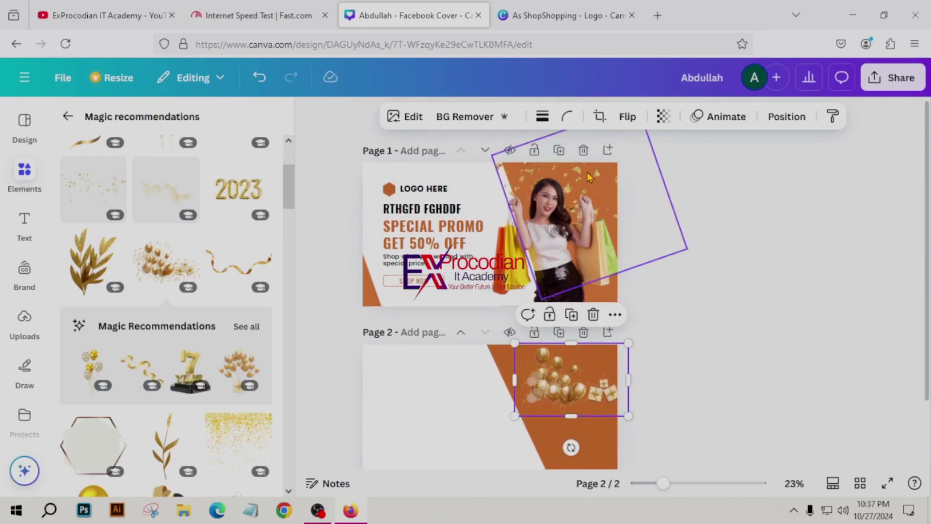
{"action": "scroll", "coordinate": [257, 410], "scroll_direction": "down", "scroll_amount": 4}
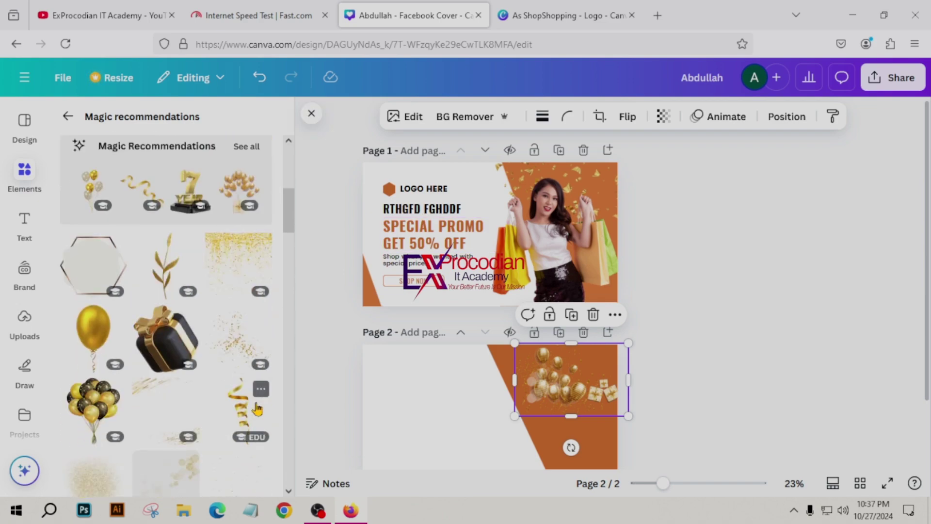
{"action": "scroll", "coordinate": [257, 409], "scroll_direction": "down", "scroll_amount": 2}
{"action": "left_click", "coordinate": [232, 251]}
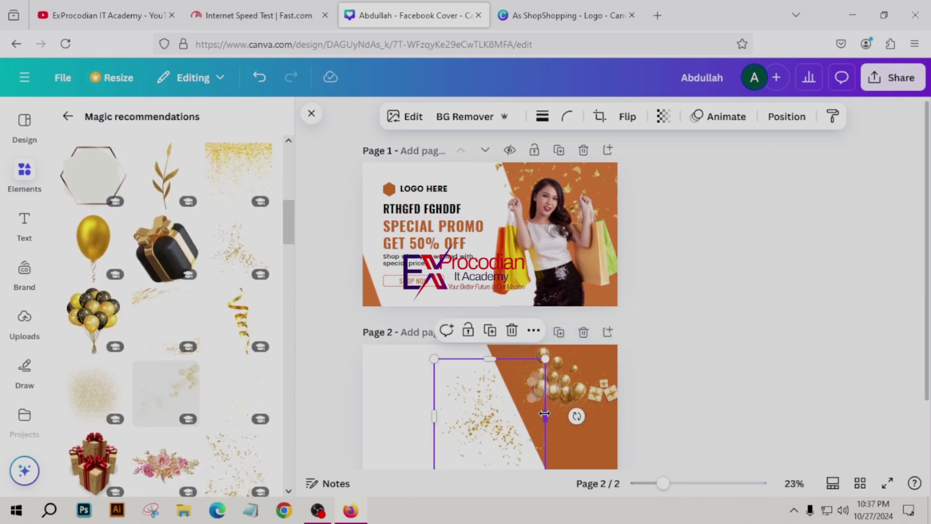
{"action": "left_click_drag", "start_coordinate": [533, 417], "coordinate": [590, 401]}
{"action": "scroll", "coordinate": [569, 412], "scroll_direction": "down", "scroll_amount": 2}
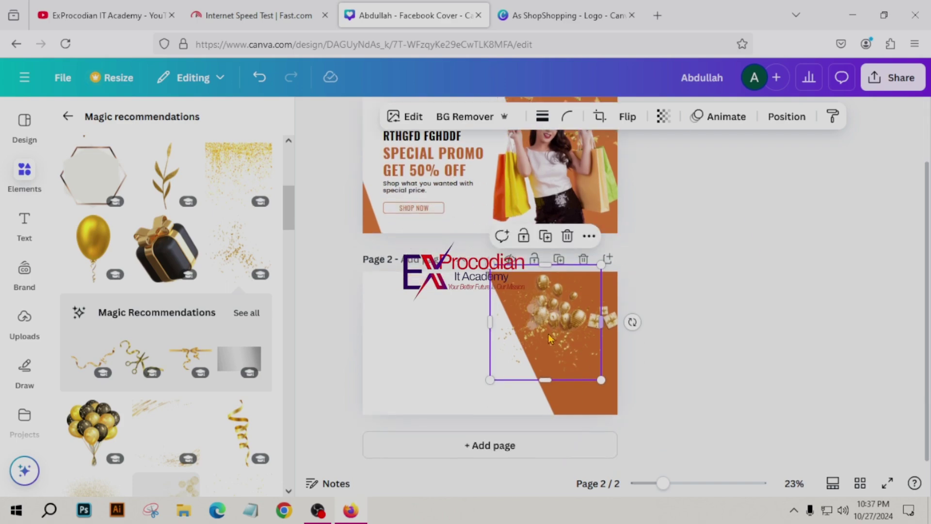
- Delete the golden balloons graphic from page 2 and place the confetti in the orange panel's upper right area
{"action": "left_click_drag", "start_coordinate": [549, 333], "coordinate": [448, 339]}
{"action": "left_click", "coordinate": [553, 322]}
{"action": "key", "text": "Delete"}
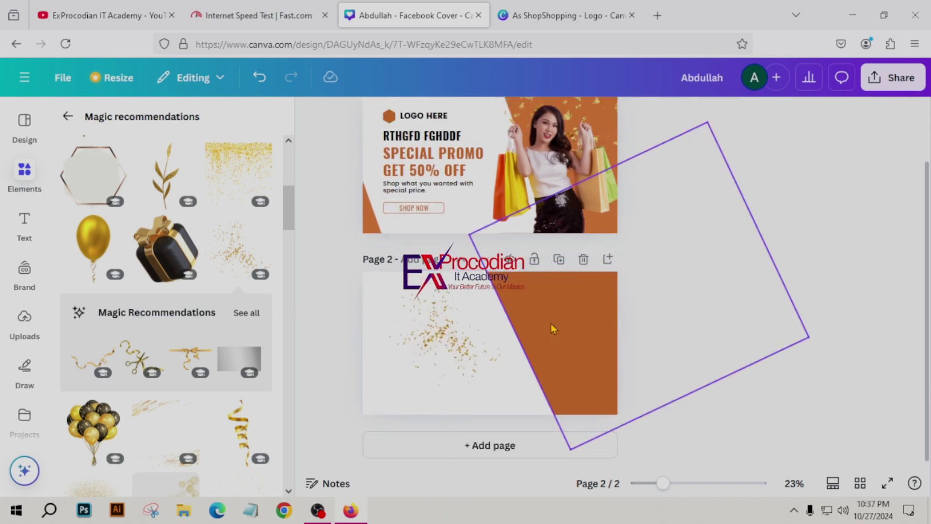
{"action": "left_click_drag", "start_coordinate": [434, 332], "coordinate": [583, 309]}
- Add the white gift box with a gold ribbon to page 2 and place it on the white left side
{"action": "scroll", "coordinate": [155, 393], "scroll_direction": "down", "scroll_amount": 4}
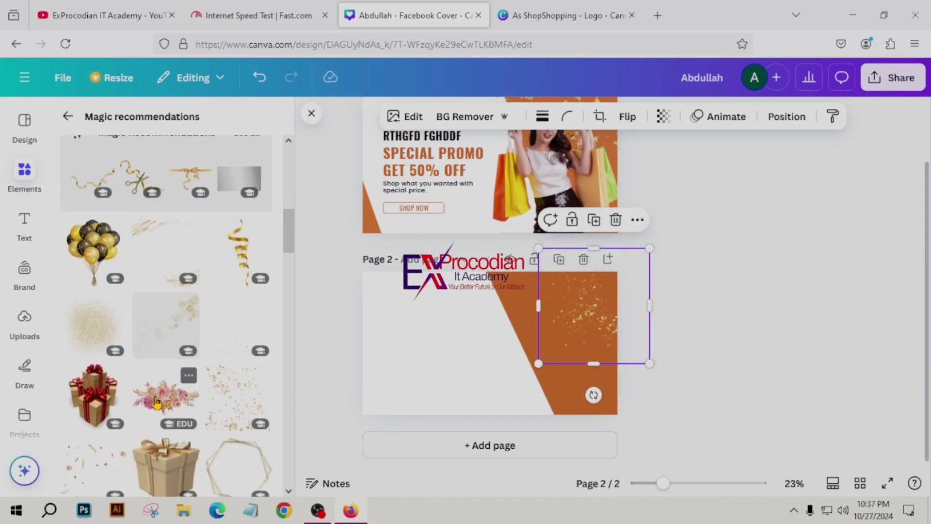
{"action": "scroll", "coordinate": [155, 401], "scroll_direction": "down", "scroll_amount": 7}
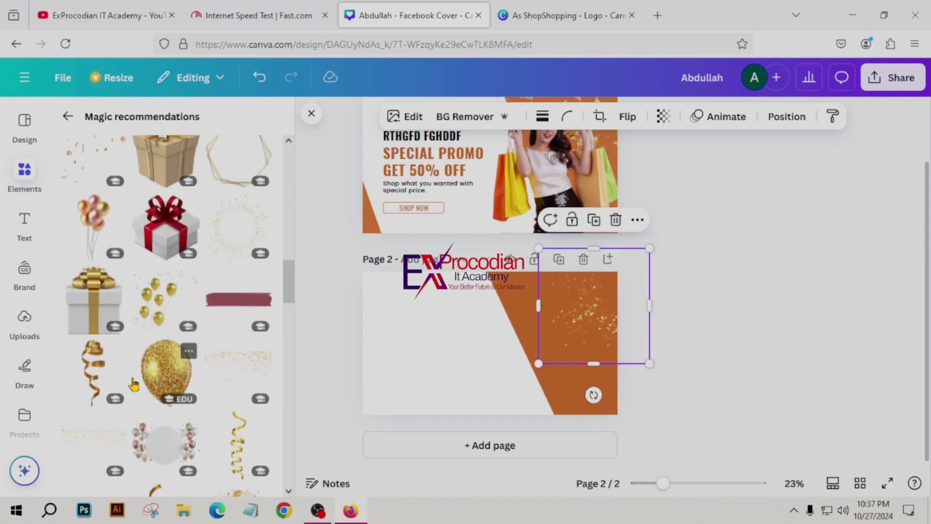
{"action": "left_click", "coordinate": [102, 314]}
{"action": "left_click_drag", "start_coordinate": [502, 362], "coordinate": [438, 358]}
- Add the red poinsettia graphic and position it over the gift box's lower right edge
{"action": "scroll", "coordinate": [97, 334], "scroll_direction": "down", "scroll_amount": 2}
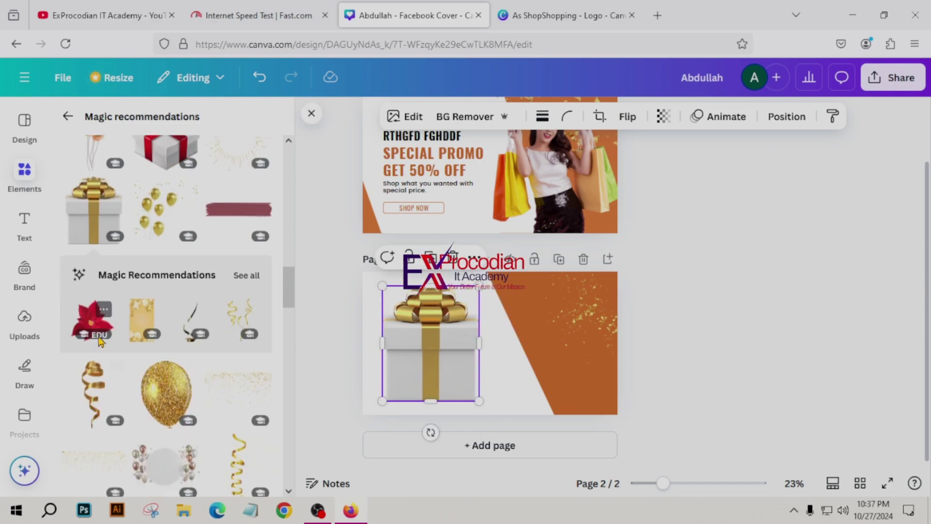
{"action": "left_click", "coordinate": [91, 324]}
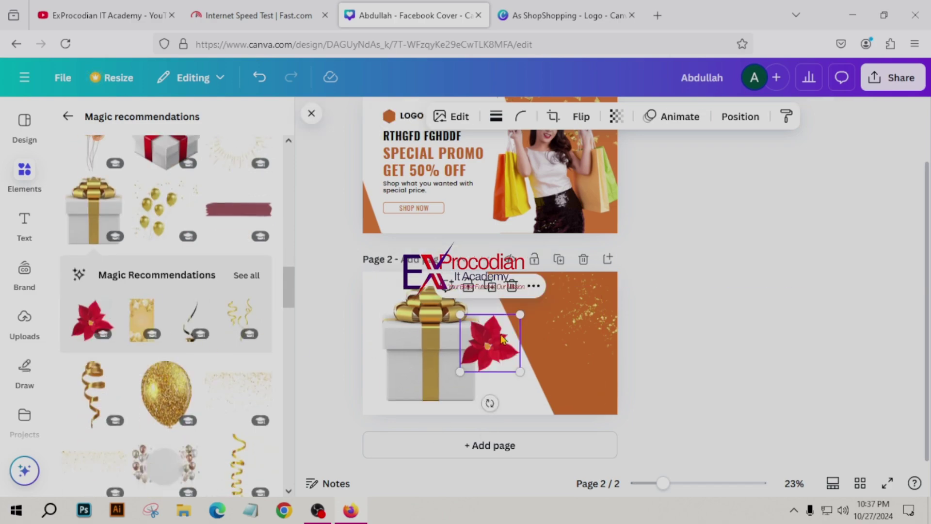
{"action": "left_click_drag", "start_coordinate": [525, 342], "coordinate": [488, 373]}
- Browse the remaining recommended graphics and the Featured, Gradient and Stickers categories of the graphics library
{"action": "scroll", "coordinate": [119, 403], "scroll_direction": "down", "scroll_amount": 3}
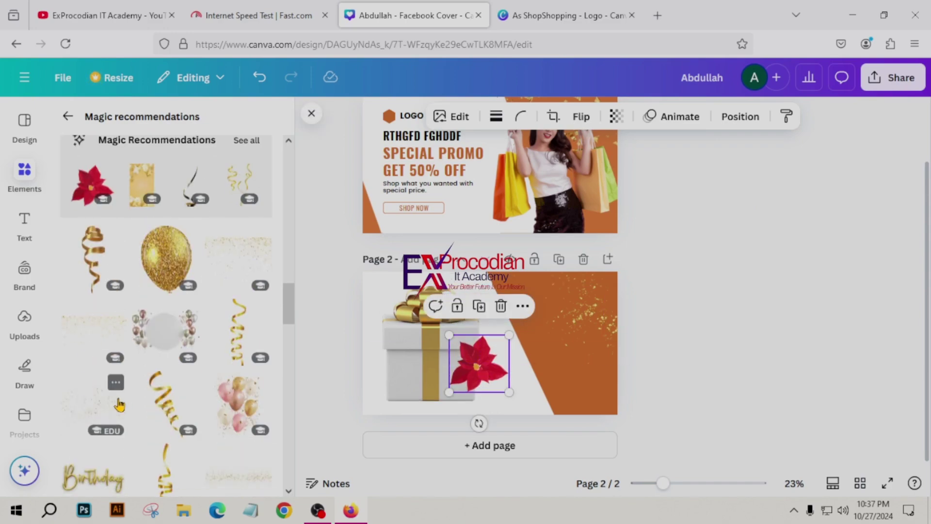
{"action": "scroll", "coordinate": [118, 403], "scroll_direction": "down", "scroll_amount": 3}
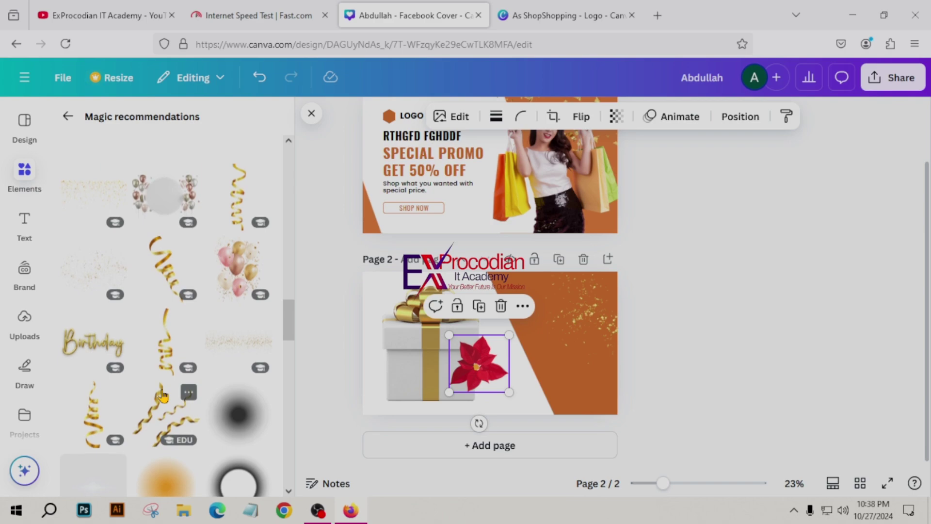
{"action": "scroll", "coordinate": [165, 396], "scroll_direction": "down", "scroll_amount": 3}
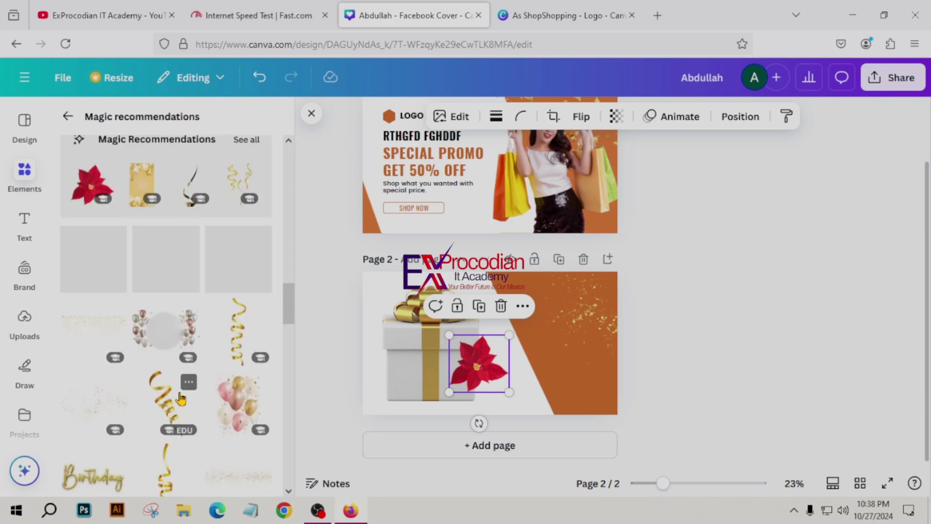
{"action": "left_click", "coordinate": [68, 117]}
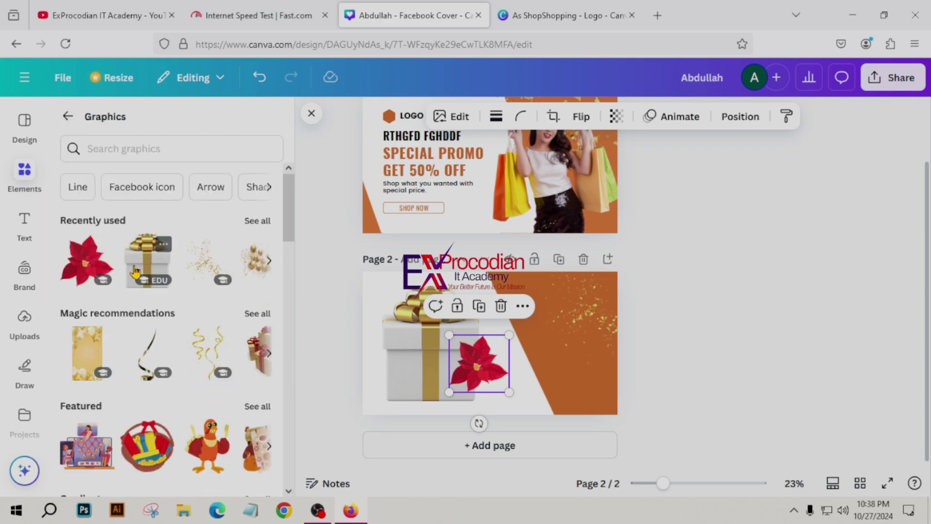
{"action": "scroll", "coordinate": [135, 315], "scroll_direction": "up", "scroll_amount": 1}
{"action": "scroll", "coordinate": [135, 314], "scroll_direction": "down", "scroll_amount": 5}
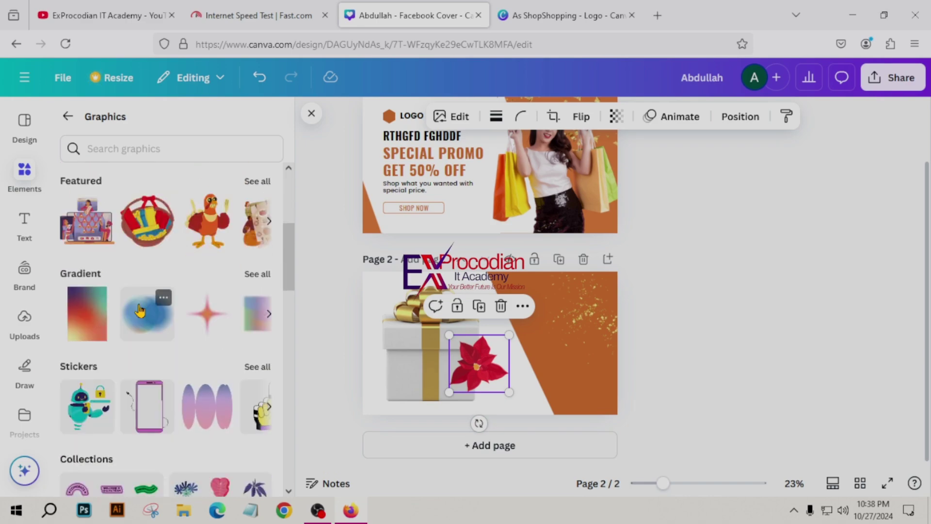
{"action": "scroll", "coordinate": [138, 312], "scroll_direction": "up", "scroll_amount": 5}
{"action": "scroll", "coordinate": [174, 242], "scroll_direction": "down", "scroll_amount": 6}
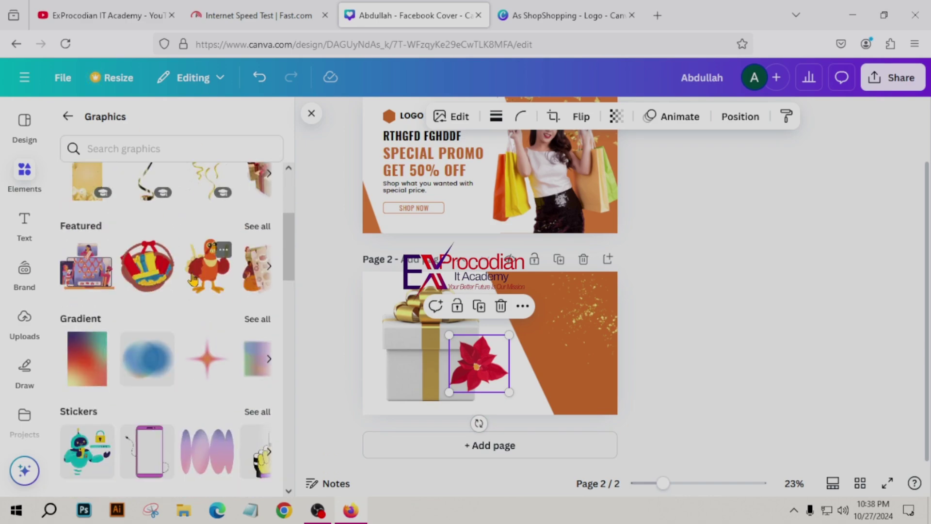
{"action": "scroll", "coordinate": [183, 292], "scroll_direction": "up", "scroll_amount": 5}
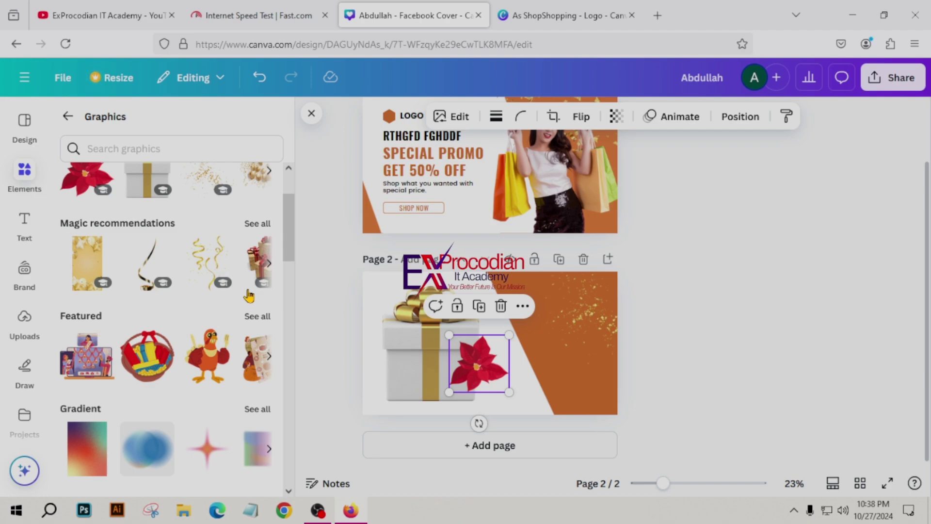
- Deselect the flower and look through the default text styles and font combinations available for the design
{"action": "left_click", "coordinate": [25, 240]}
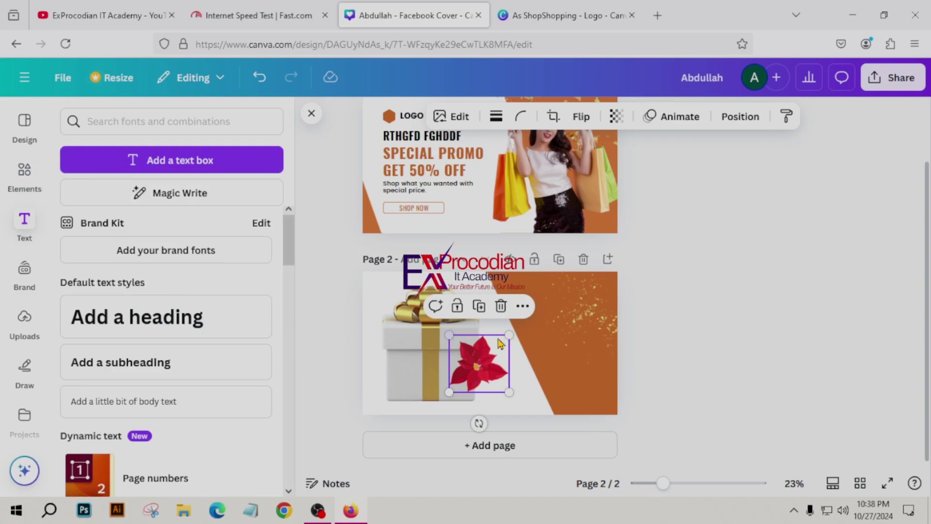
{"action": "left_click", "coordinate": [711, 306]}
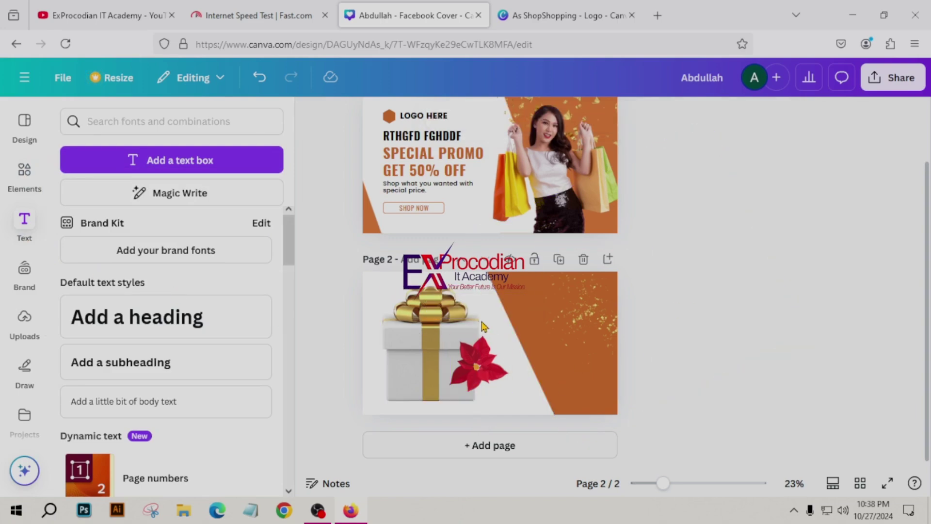
{"action": "left_click", "coordinate": [24, 226]}
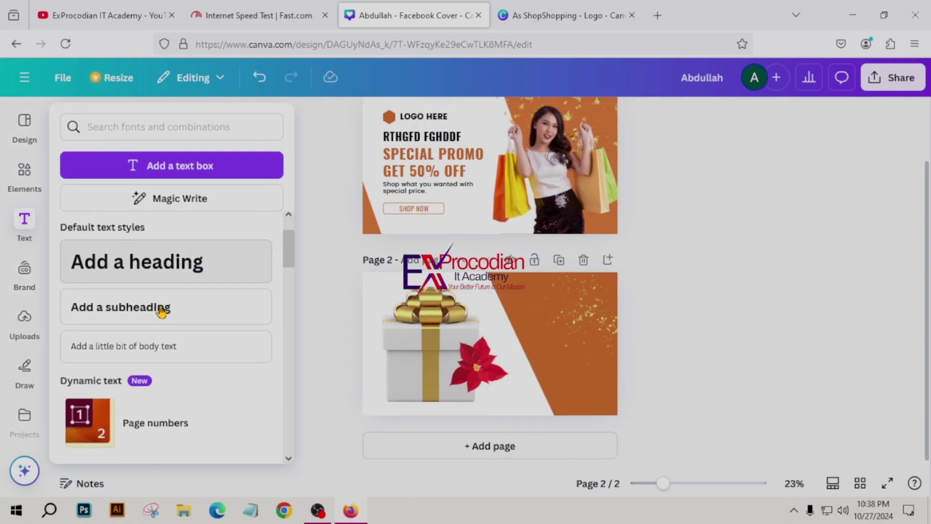
{"action": "scroll", "coordinate": [162, 310], "scroll_direction": "down", "scroll_amount": 1}
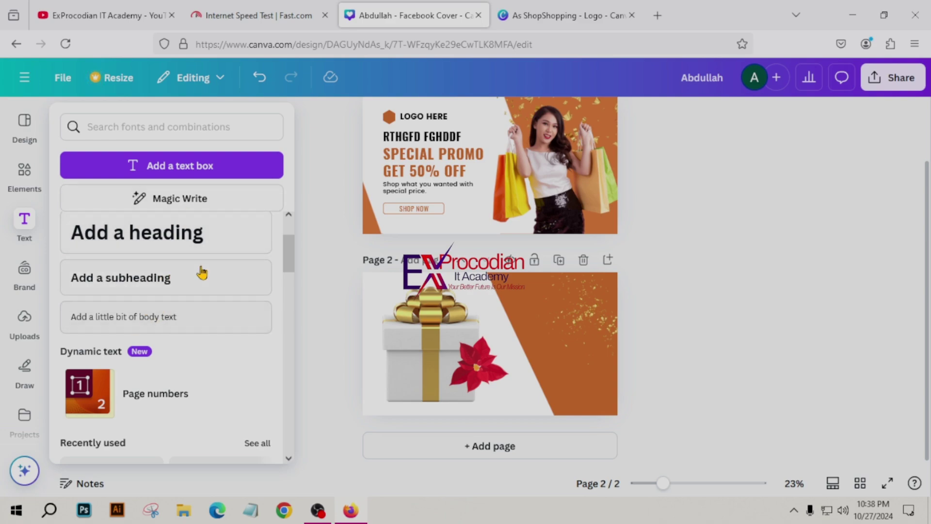
{"action": "scroll", "coordinate": [189, 254], "scroll_direction": "down", "scroll_amount": 5}
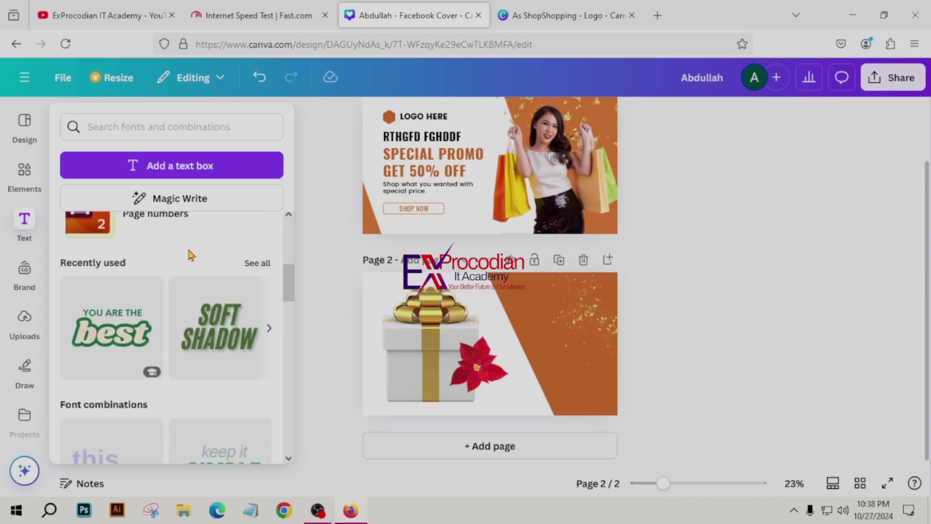
{"action": "scroll", "coordinate": [193, 267], "scroll_direction": "down", "scroll_amount": 5}
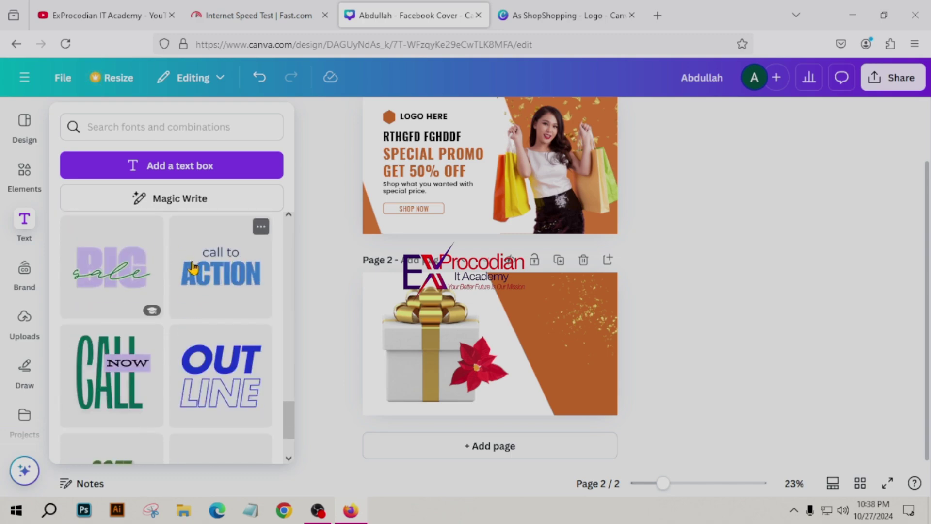
{"action": "scroll", "coordinate": [199, 266], "scroll_direction": "down", "scroll_amount": 2}
{"action": "scroll", "coordinate": [209, 282], "scroll_direction": "down", "scroll_amount": 5}
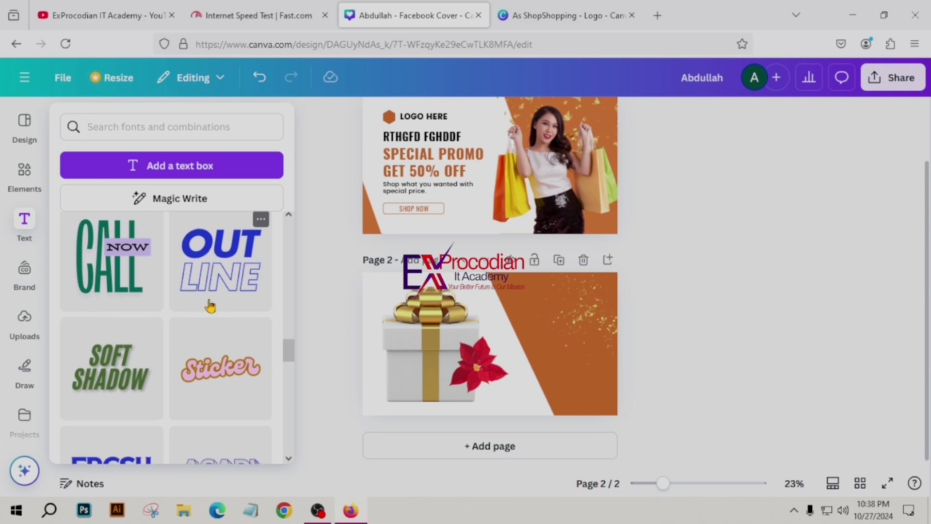
{"action": "scroll", "coordinate": [211, 324], "scroll_direction": "down", "scroll_amount": 10}
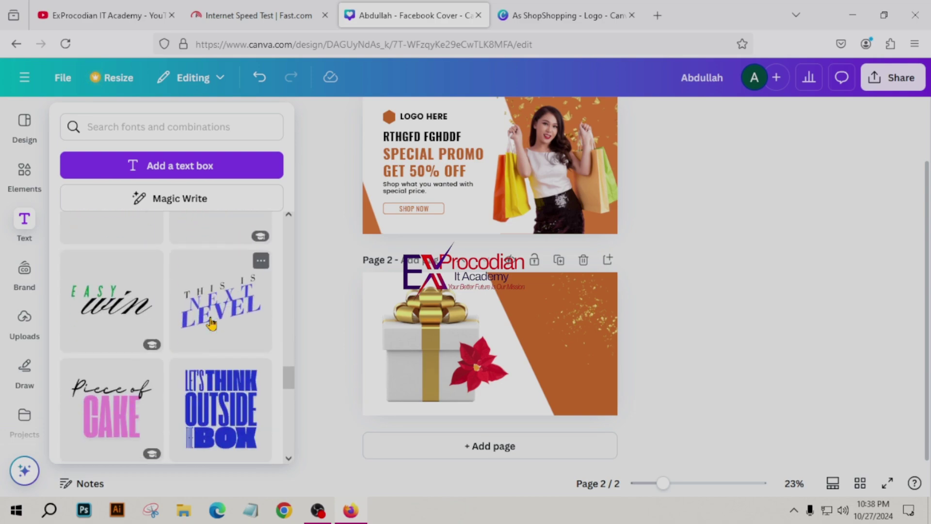
{"action": "scroll", "coordinate": [252, 344], "scroll_direction": "up", "scroll_amount": 15}
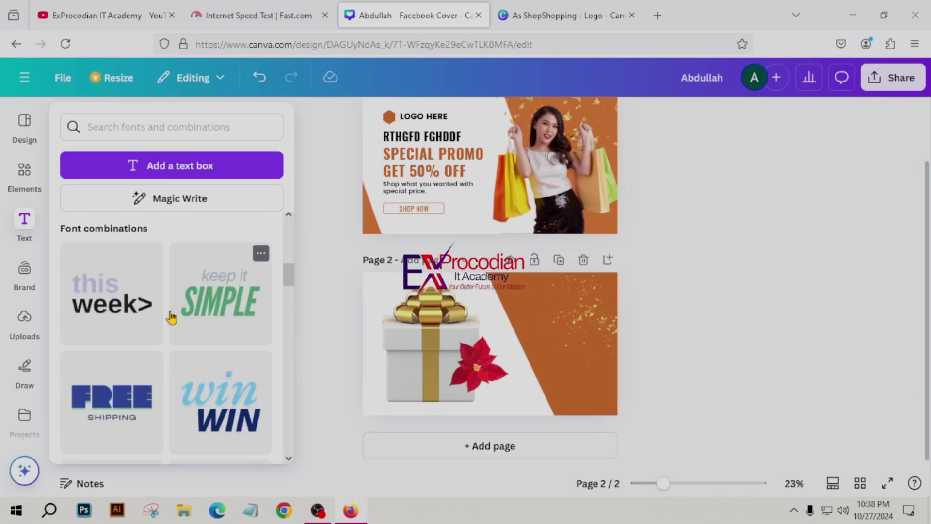
{"action": "scroll", "coordinate": [171, 316], "scroll_direction": "up", "scroll_amount": 5}
- Add a subheading text to page 2, move it onto the orange panel's upper part, and enlarge it to size 43.9
{"action": "left_click", "coordinate": [144, 341]}
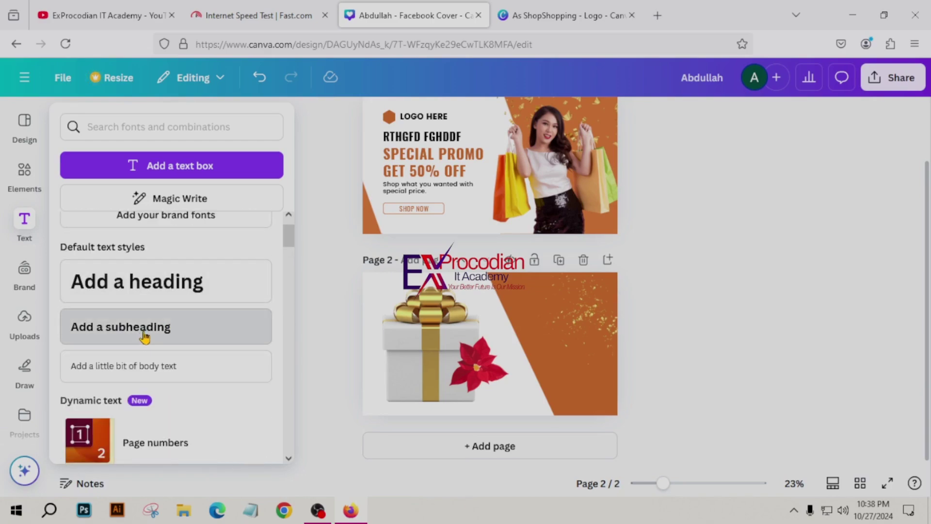
{"action": "double_click", "coordinate": [465, 345]}
{"action": "left_click_drag", "start_coordinate": [494, 345], "coordinate": [559, 312]}
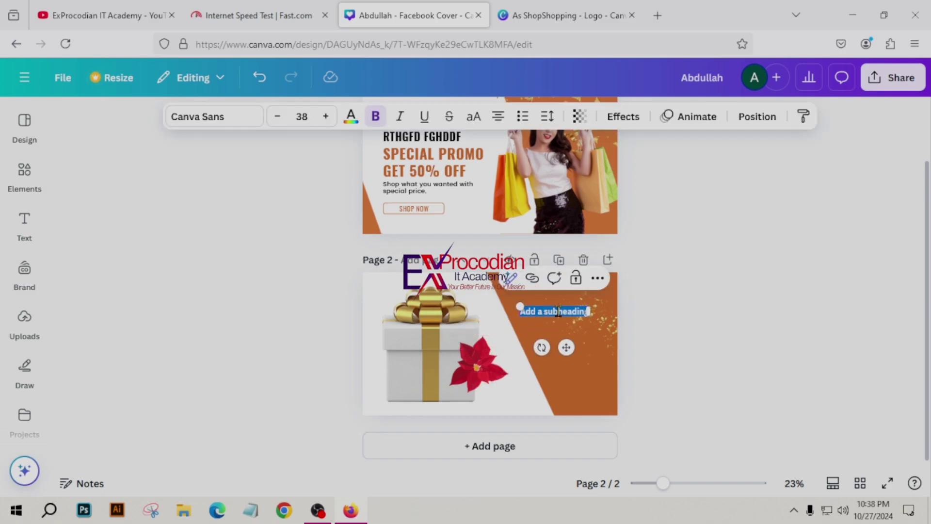
{"action": "left_click", "coordinate": [709, 301]}
{"action": "double_click", "coordinate": [557, 315]}
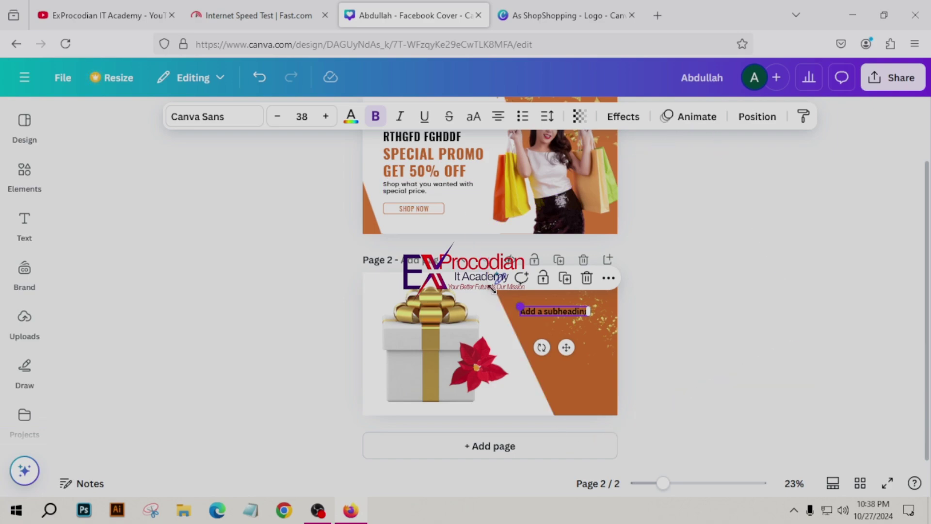
{"action": "left_click_drag", "start_coordinate": [494, 290], "coordinate": [508, 304]}
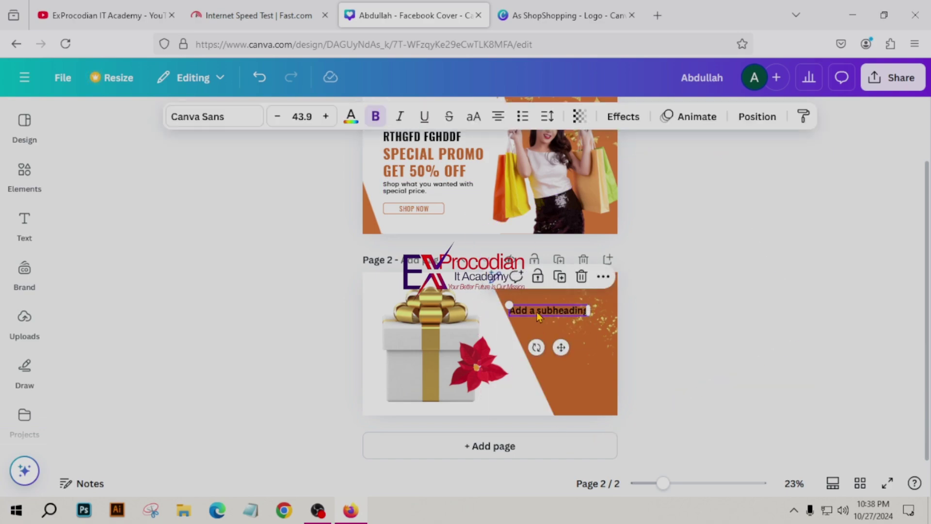
- Enlarge the subheading text on page 2 to size 57.9
{"action": "left_click", "coordinate": [325, 124]}
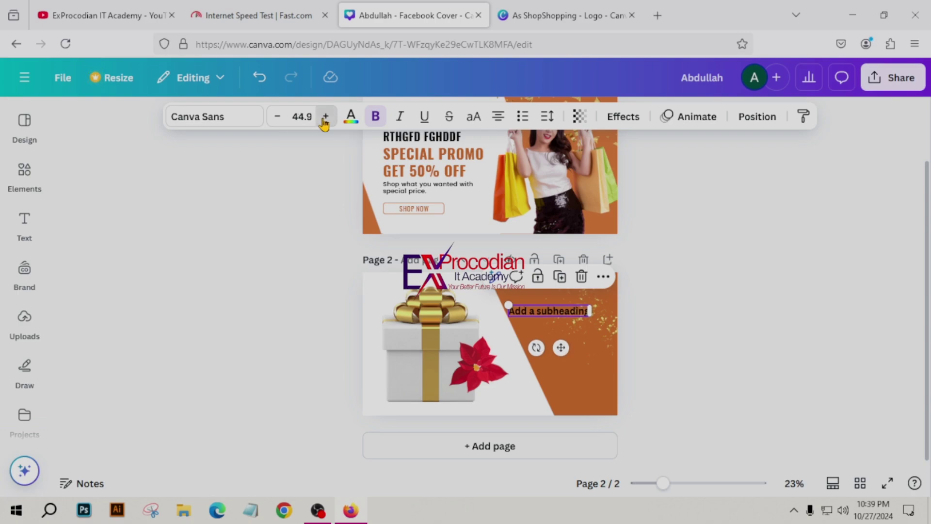
{"action": "left_click", "coordinate": [325, 124]}
{"action": "left_click", "coordinate": [324, 124]}
{"action": "left_click", "coordinate": [324, 123]}
{"action": "left_click", "coordinate": [325, 123]}
{"action": "left_click", "coordinate": [324, 123]}
{"action": "left_click", "coordinate": [325, 124]}
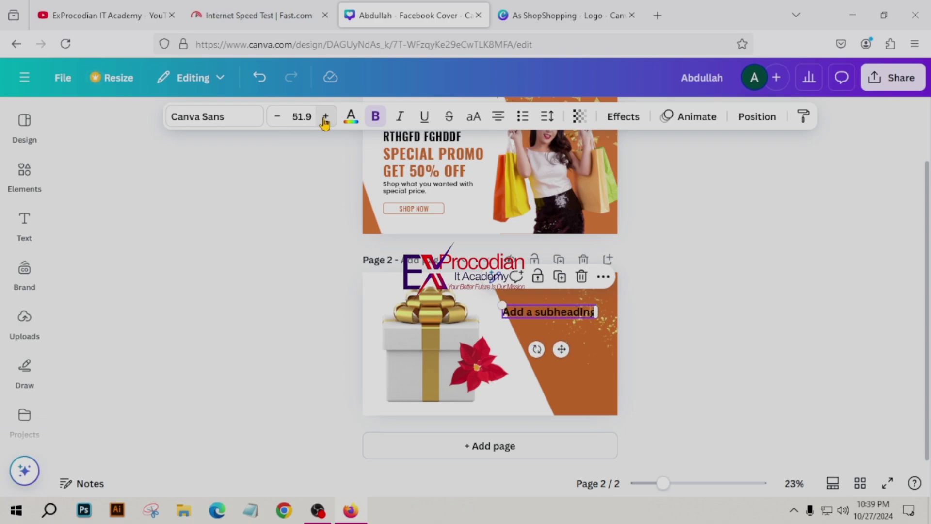
{"action": "left_click", "coordinate": [324, 124]}
{"action": "left_click", "coordinate": [324, 124]}
{"action": "left_click", "coordinate": [324, 124]}
{"action": "left_click", "coordinate": [324, 124]}
{"action": "left_click", "coordinate": [324, 123]}
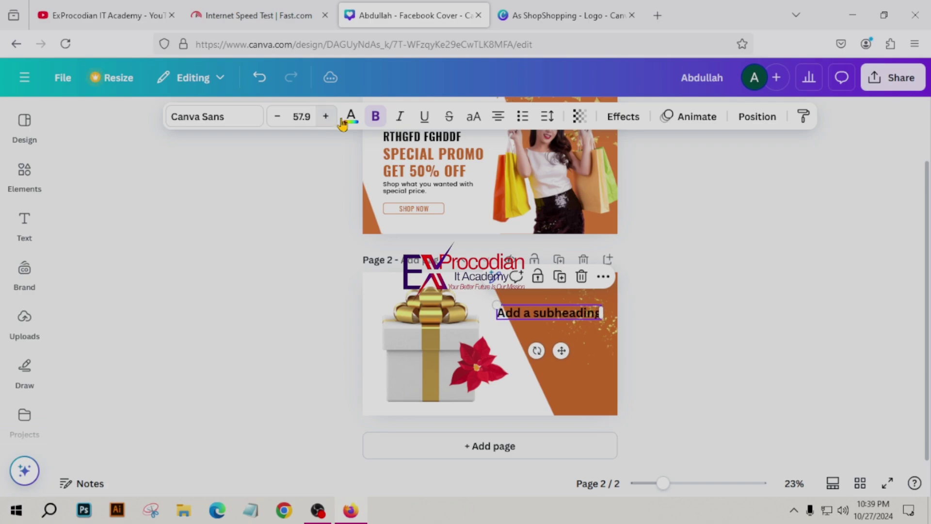
- Make the bold subheading italic as well, trying out the bold and strikethrough toggles on it
{"action": "left_click", "coordinate": [378, 126]}
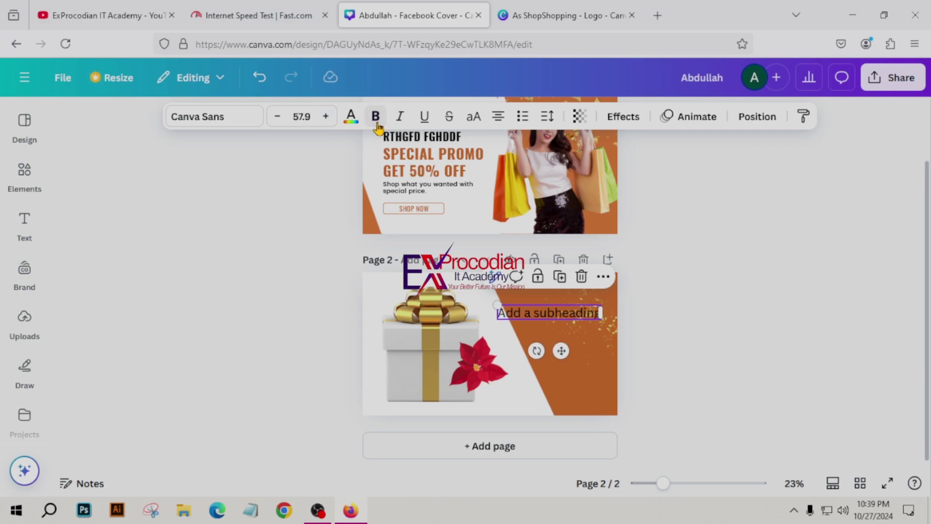
{"action": "left_click", "coordinate": [377, 124]}
{"action": "left_click", "coordinate": [402, 120]}
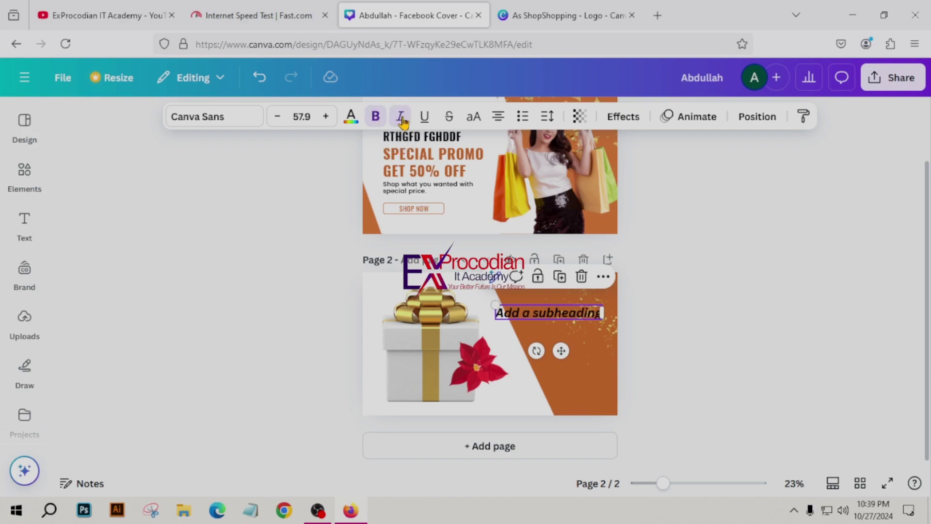
{"action": "left_click", "coordinate": [448, 118]}
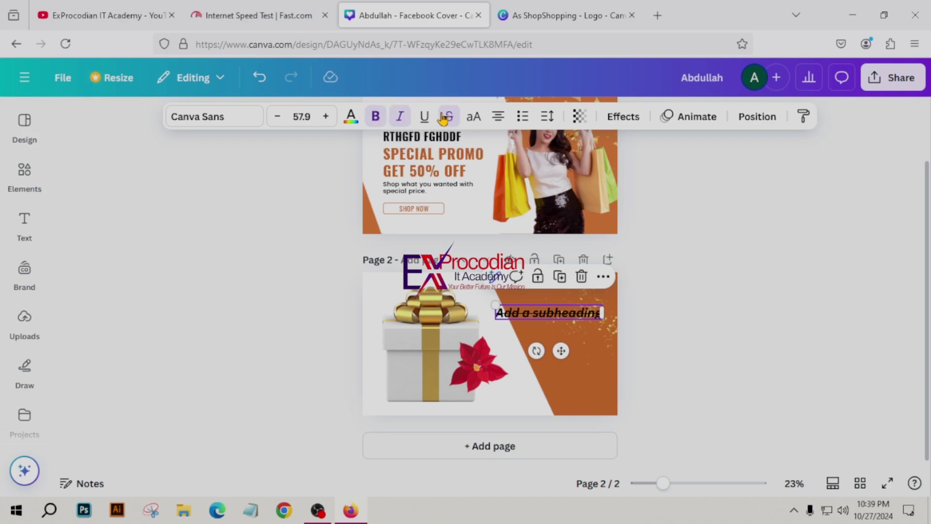
{"action": "left_click", "coordinate": [446, 117]}
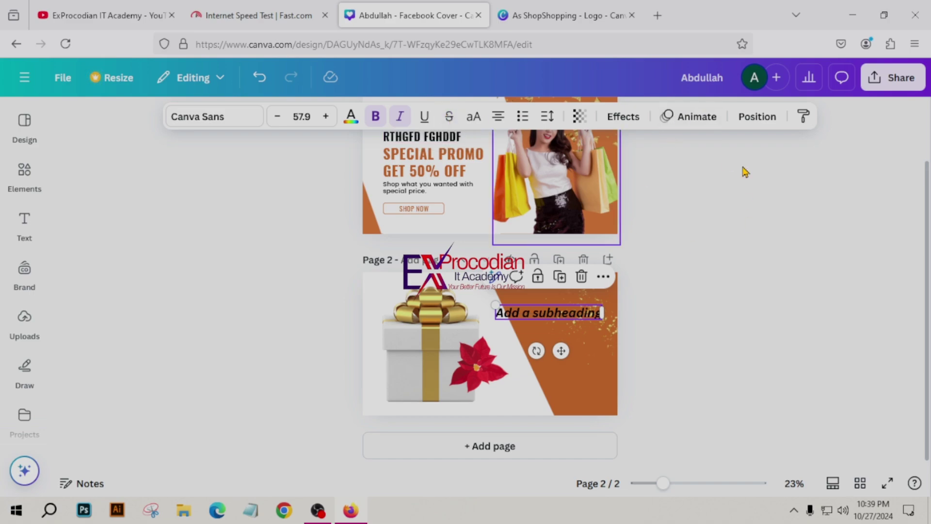
- Look through the Brand Templates and Brand Kit options, from logos, colors and fonts to graphics and icons
{"action": "left_click", "coordinate": [17, 236]}
{"action": "left_click", "coordinate": [34, 287]}
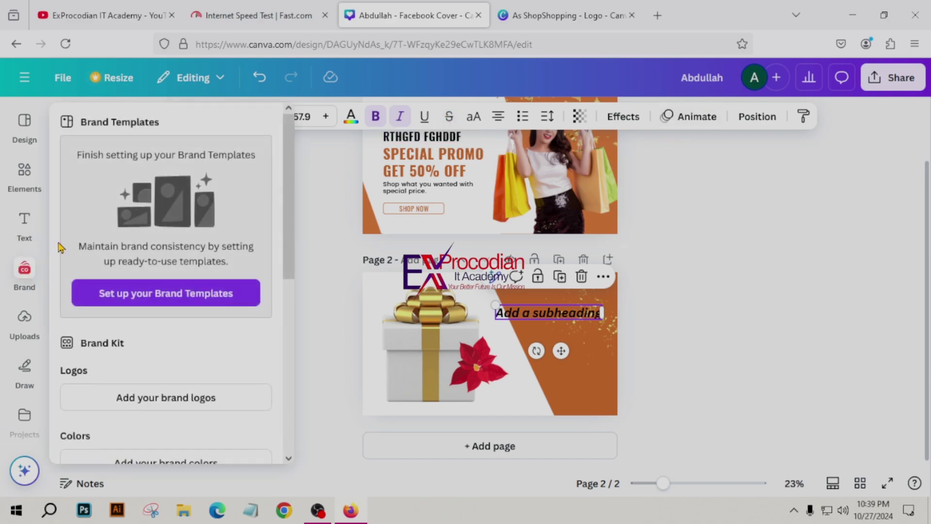
{"action": "scroll", "coordinate": [177, 316], "scroll_direction": "down", "scroll_amount": 6}
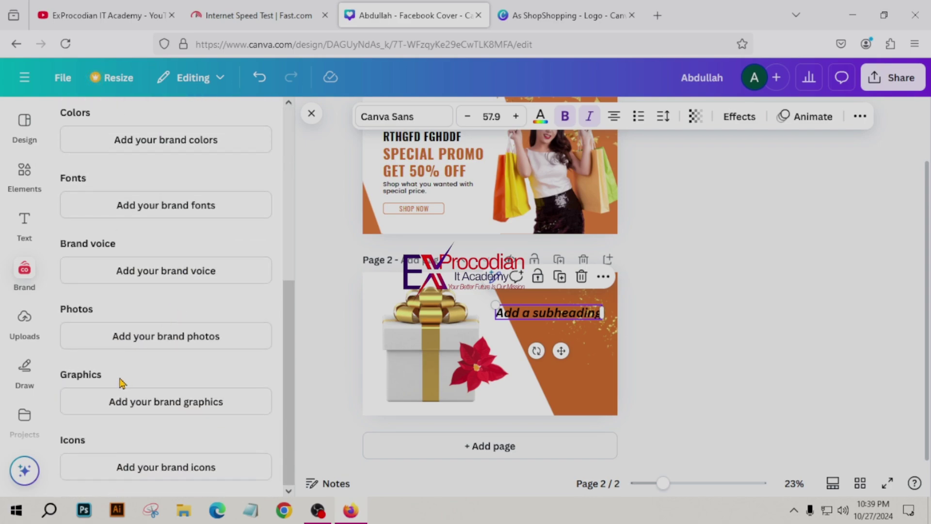
{"action": "scroll", "coordinate": [96, 333], "scroll_direction": "up", "scroll_amount": 1}
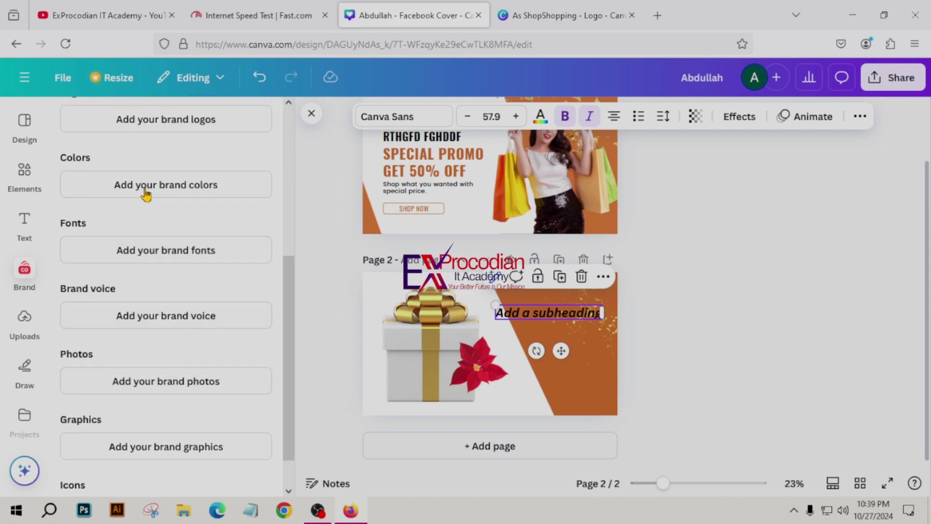
{"action": "scroll", "coordinate": [133, 183], "scroll_direction": "up", "scroll_amount": 1}
{"action": "scroll", "coordinate": [144, 257], "scroll_direction": "down", "scroll_amount": 2}
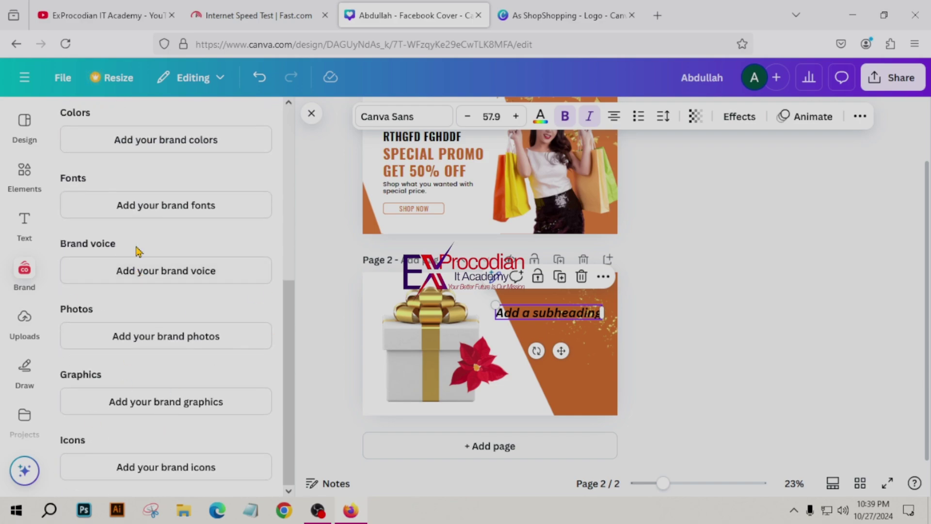
- Upload the Untitled design PNG from the Downloads folder and look through the uploaded images
{"action": "left_click", "coordinate": [25, 325]}
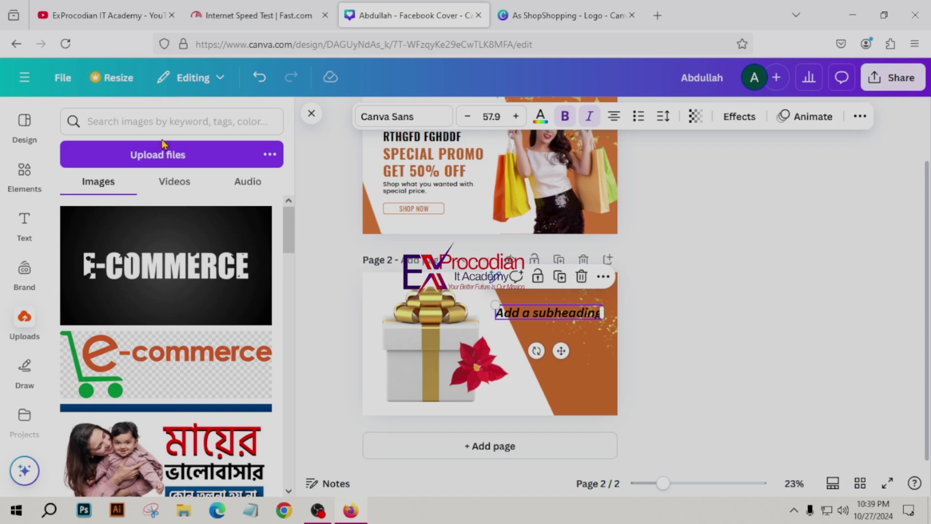
{"action": "left_click", "coordinate": [195, 161]}
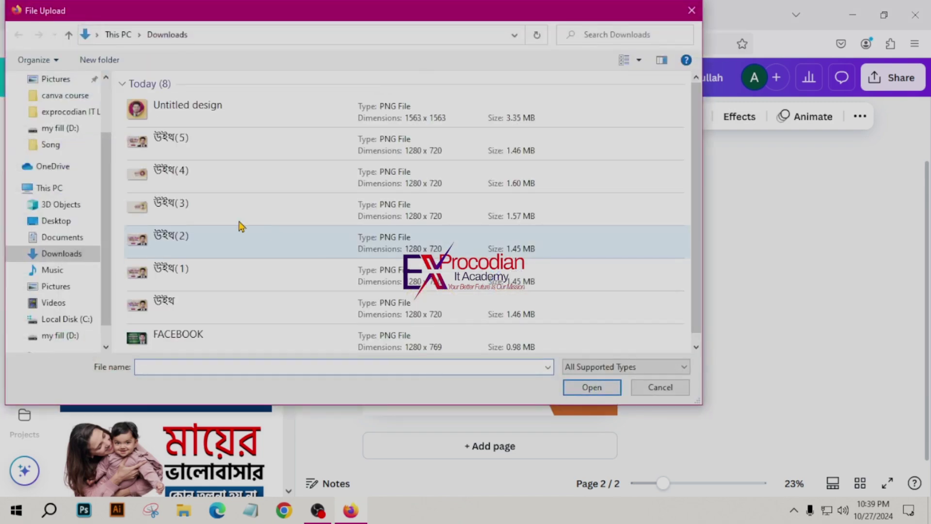
{"action": "left_click", "coordinate": [171, 118]}
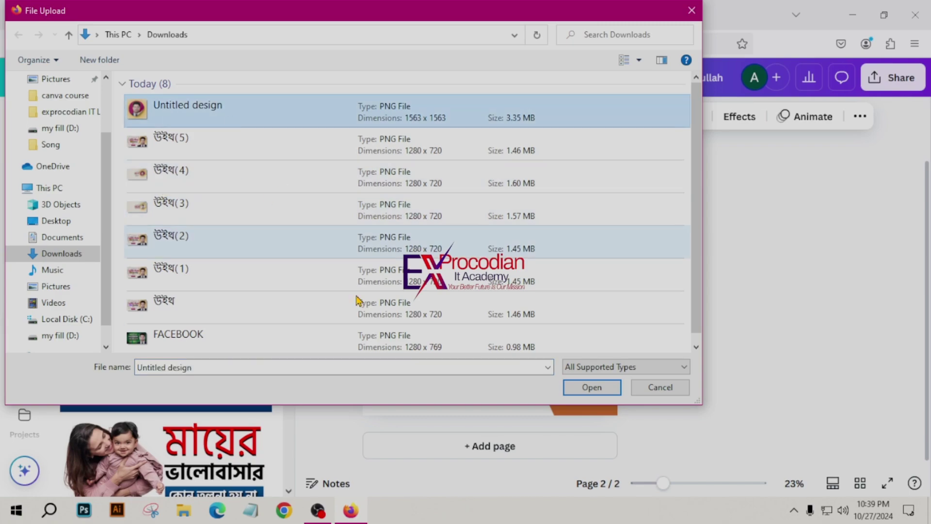
{"action": "left_click", "coordinate": [590, 386]}
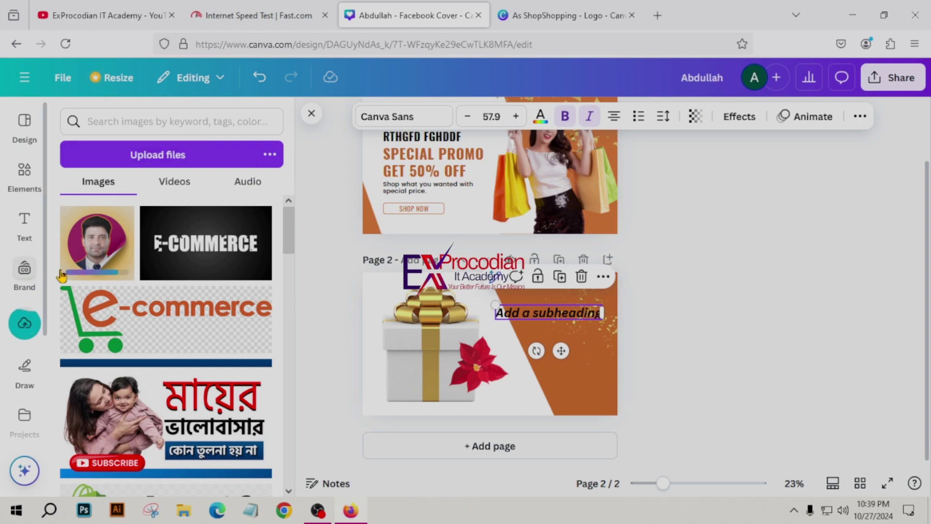
{"action": "scroll", "coordinate": [121, 315], "scroll_direction": "down", "scroll_amount": 10}
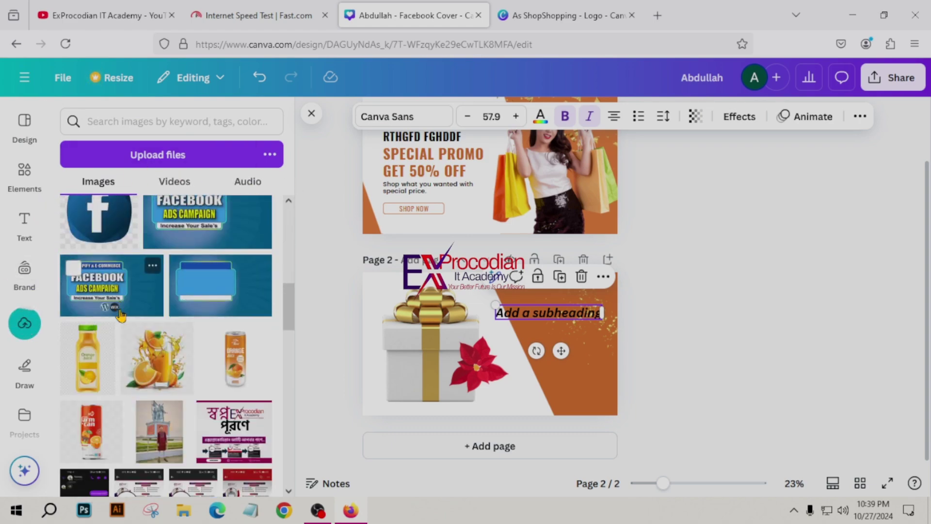
{"action": "scroll", "coordinate": [120, 315], "scroll_direction": "up", "scroll_amount": 8}
- Add a blank third page to the design and look over the graphics library for it
{"action": "left_click_drag", "start_coordinate": [538, 260], "coordinate": [649, 374]}
{"action": "left_click", "coordinate": [483, 456]}
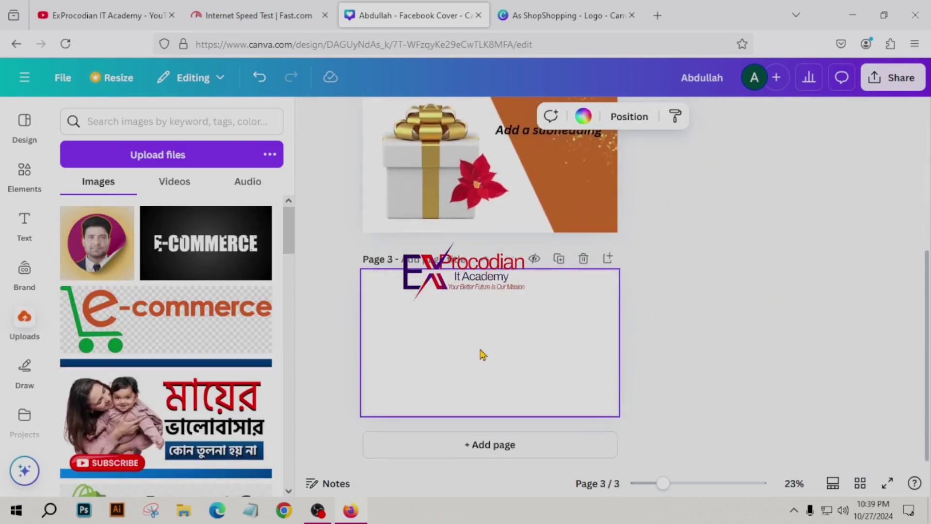
{"action": "left_click", "coordinate": [12, 189]}
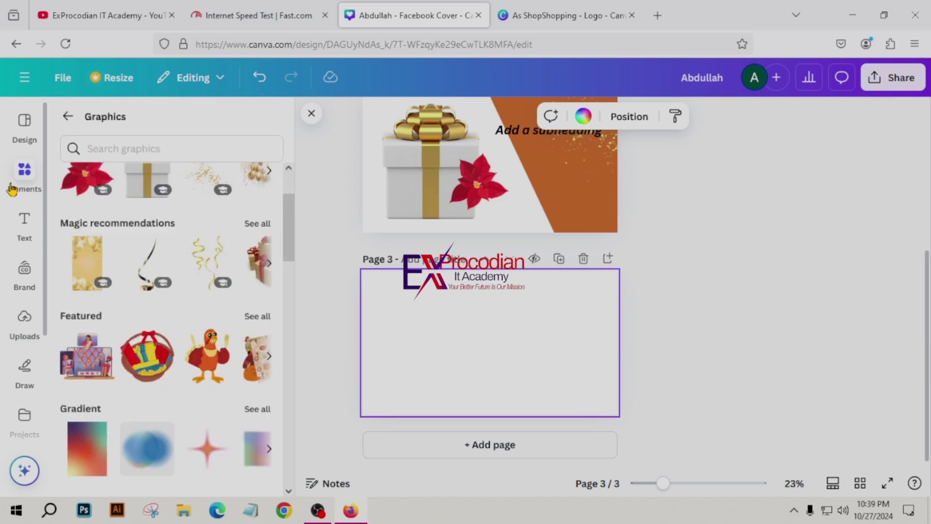
{"action": "scroll", "coordinate": [148, 285], "scroll_direction": "down", "scroll_amount": 3}
{"action": "scroll", "coordinate": [148, 285], "scroll_direction": "up", "scroll_amount": 5}
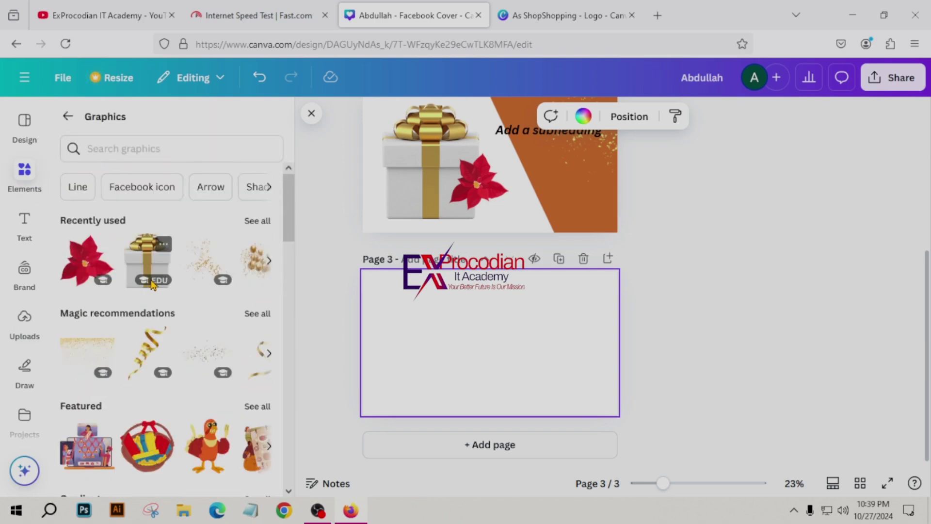
- Browse the Facebook cover templates and apply the Green Marketing Expert Facebook Cover template to page 3
{"action": "left_click", "coordinate": [14, 145]}
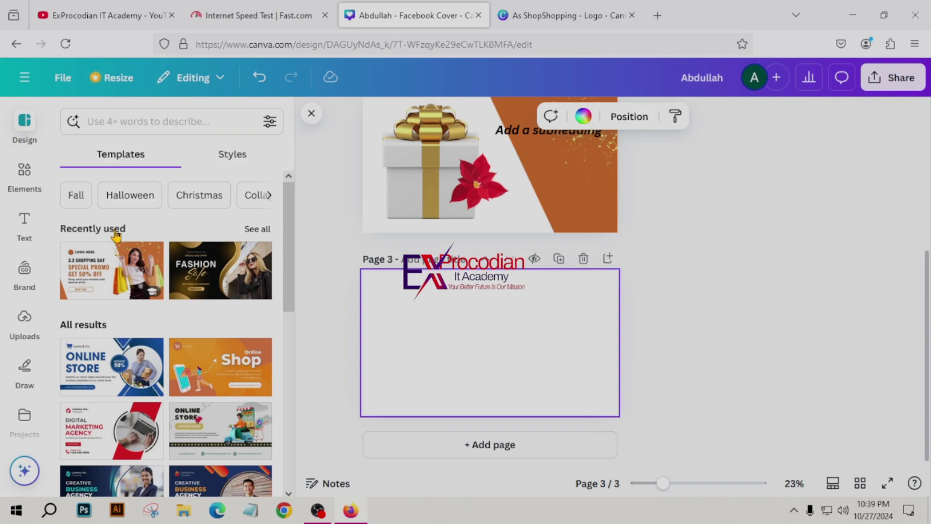
{"action": "scroll", "coordinate": [148, 330], "scroll_direction": "down", "scroll_amount": 5}
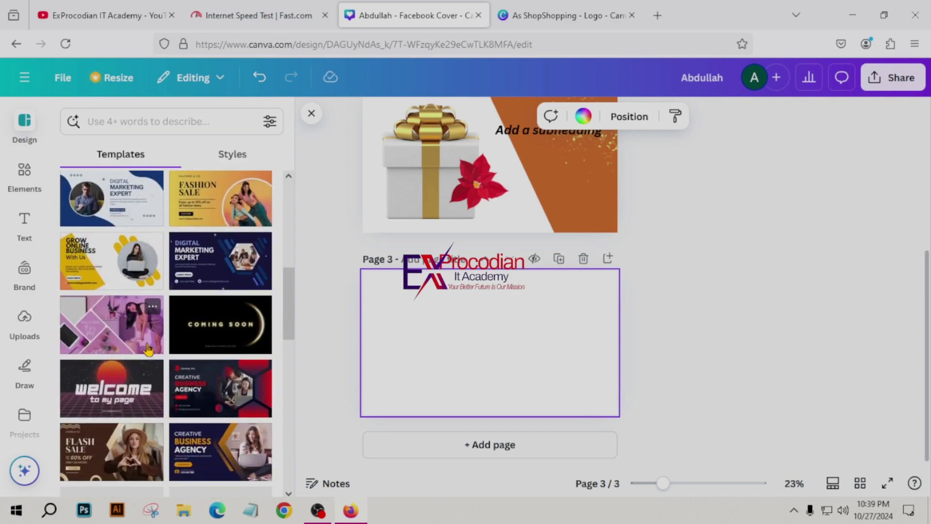
{"action": "scroll", "coordinate": [148, 349], "scroll_direction": "down", "scroll_amount": 5}
{"action": "scroll", "coordinate": [155, 346], "scroll_direction": "up", "scroll_amount": 5}
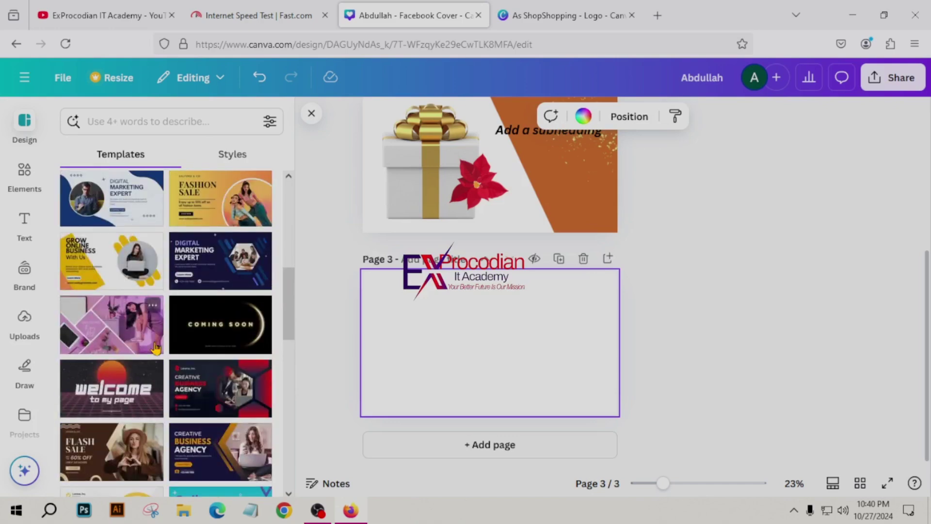
{"action": "scroll", "coordinate": [155, 347], "scroll_direction": "up", "scroll_amount": 4}
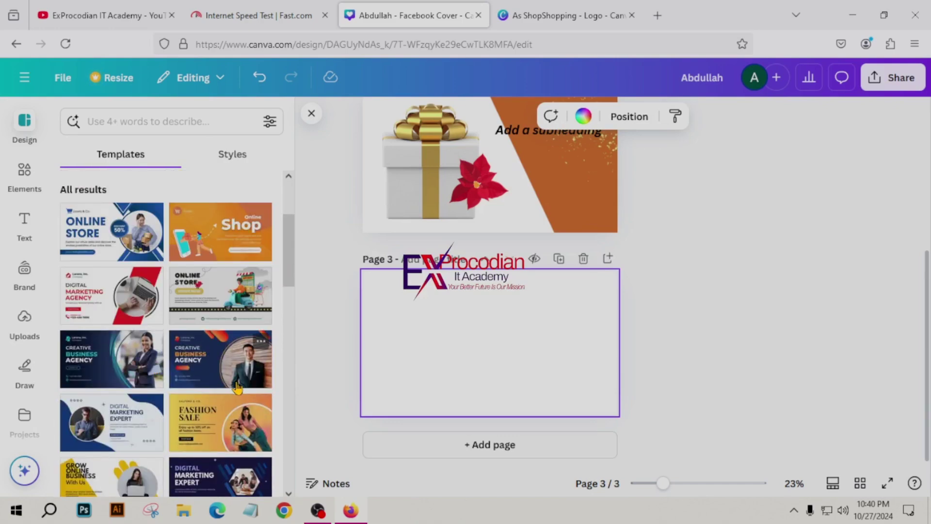
{"action": "scroll", "coordinate": [237, 387], "scroll_direction": "up", "scroll_amount": 2}
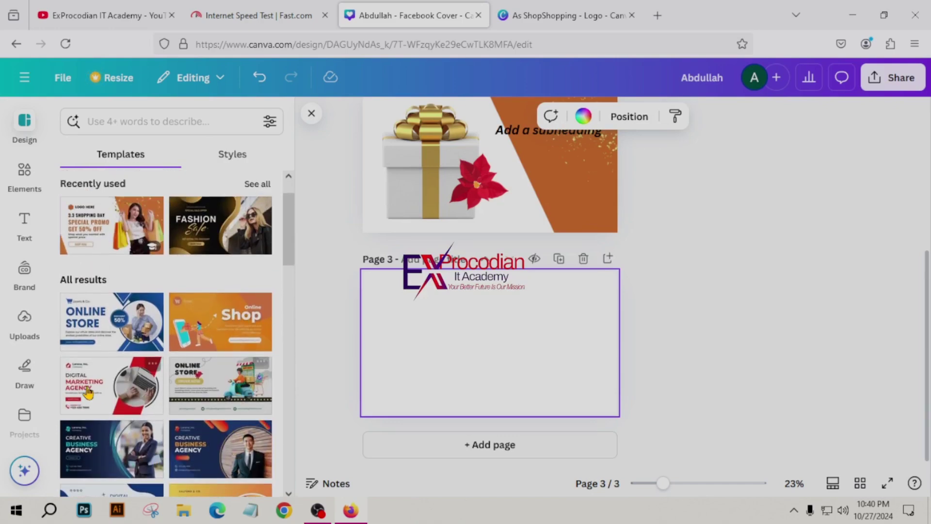
{"action": "scroll", "coordinate": [88, 392], "scroll_direction": "down", "scroll_amount": 10}
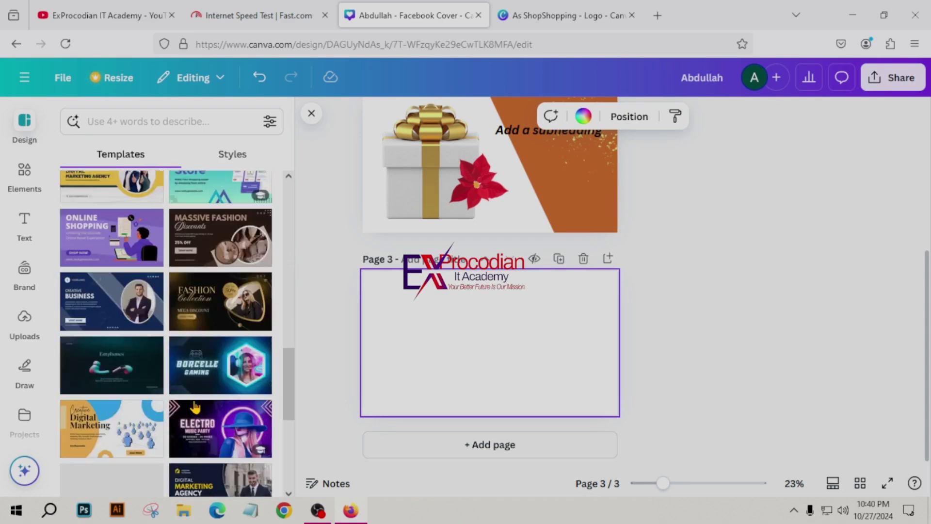
{"action": "scroll", "coordinate": [194, 406], "scroll_direction": "down", "scroll_amount": 5}
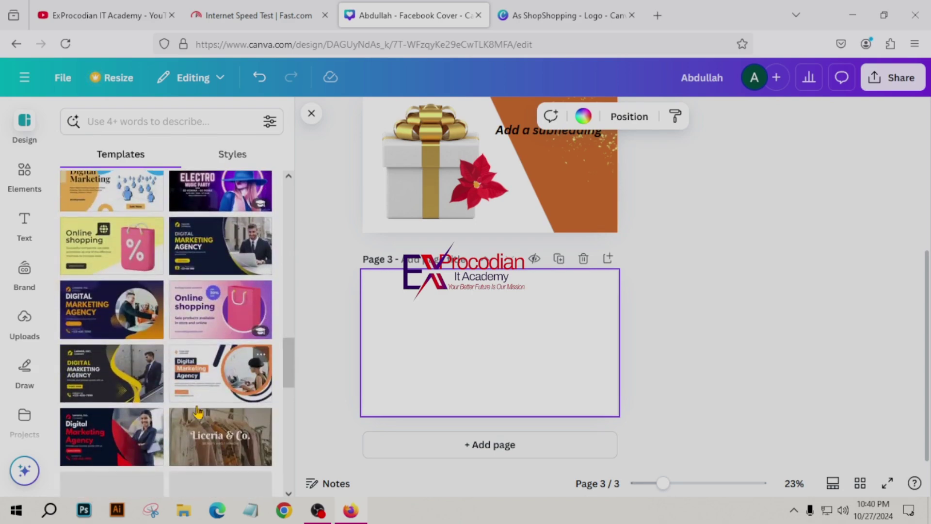
{"action": "scroll", "coordinate": [198, 412], "scroll_direction": "down", "scroll_amount": 4}
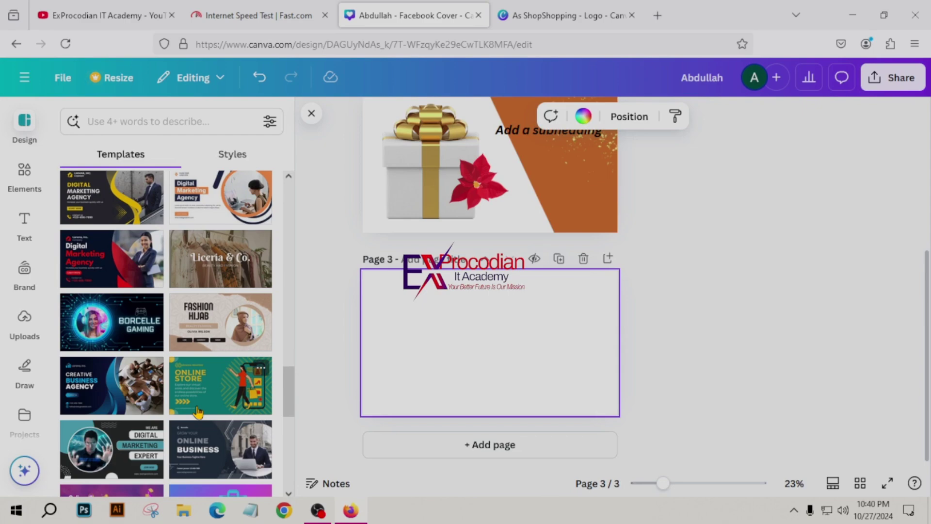
{"action": "scroll", "coordinate": [198, 412], "scroll_direction": "down", "scroll_amount": 1}
{"action": "scroll", "coordinate": [200, 416], "scroll_direction": "down", "scroll_amount": 2}
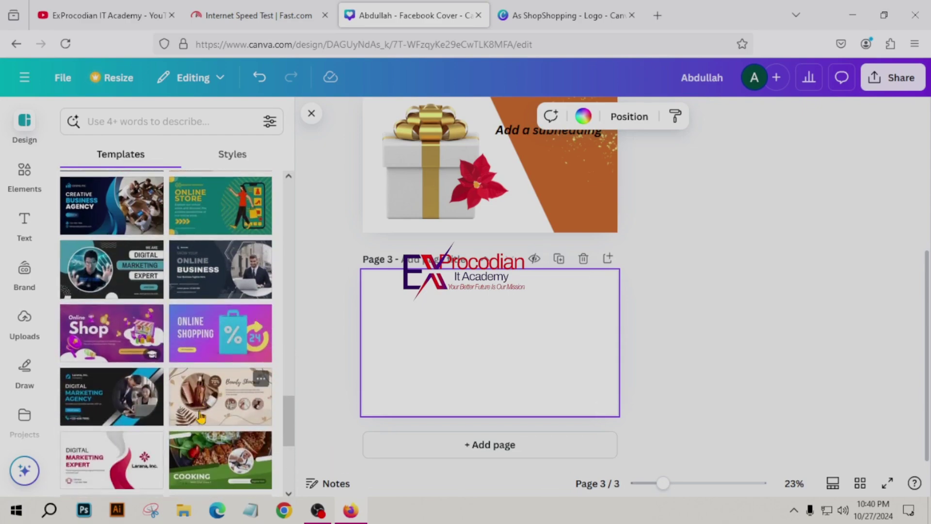
{"action": "scroll", "coordinate": [201, 416], "scroll_direction": "down", "scroll_amount": 3}
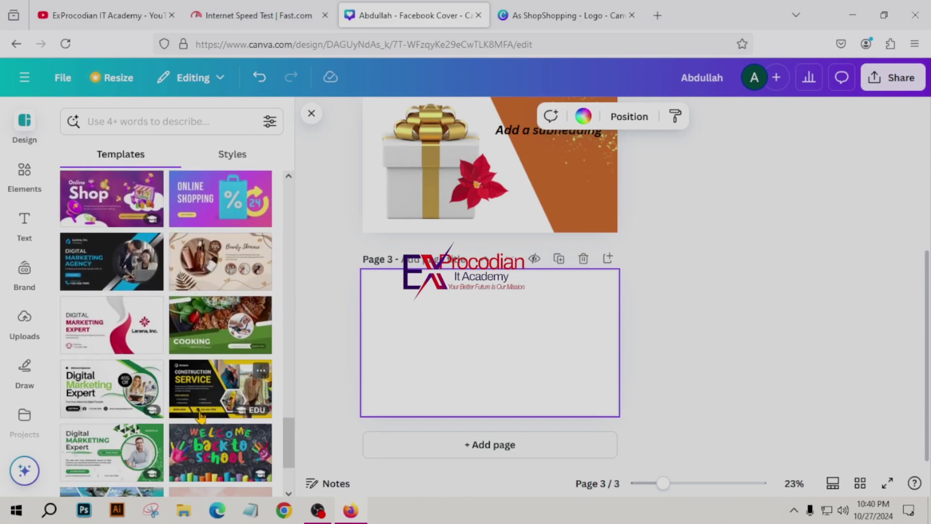
{"action": "scroll", "coordinate": [201, 414], "scroll_direction": "down", "scroll_amount": 2}
{"action": "left_click", "coordinate": [107, 385]}
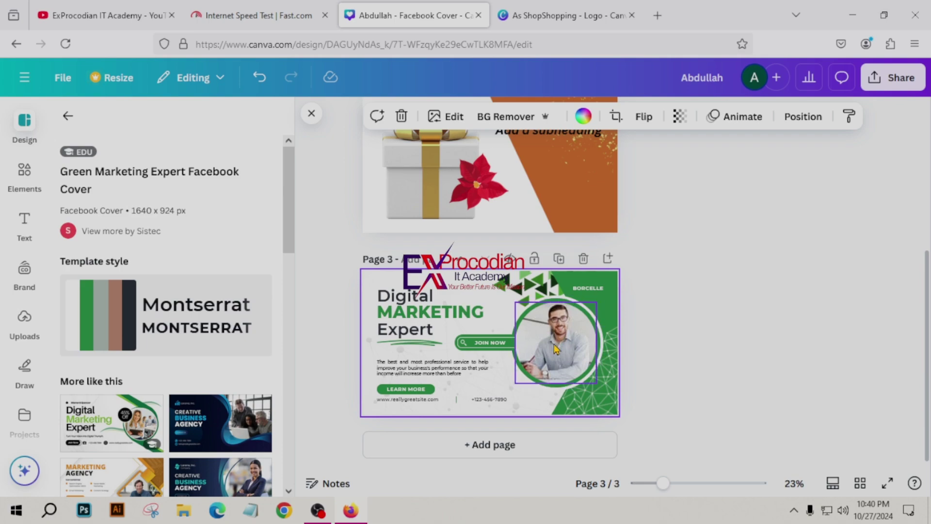
- Replace the photo in page 3's circular frame with the newly uploaded portrait image
{"action": "left_click", "coordinate": [16, 336]}
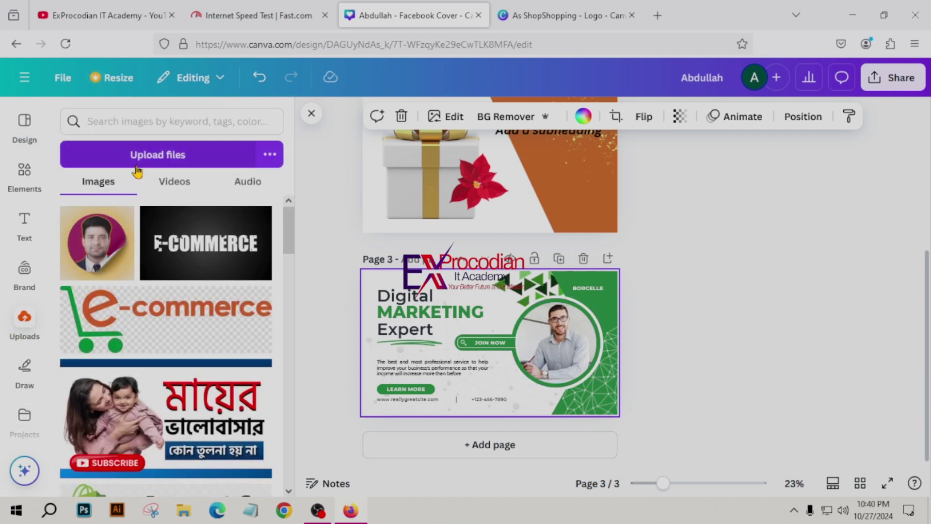
{"action": "left_click", "coordinate": [97, 266]}
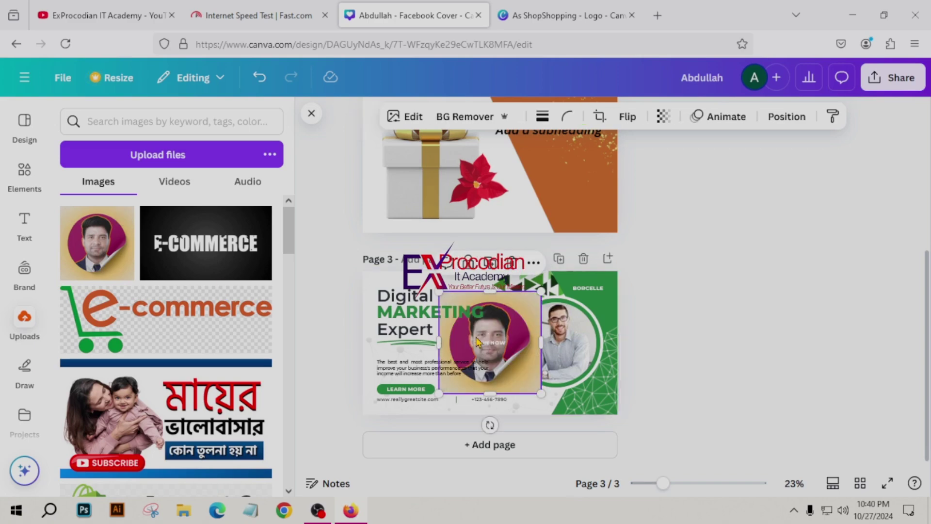
{"action": "left_click_drag", "start_coordinate": [511, 364], "coordinate": [542, 358]}
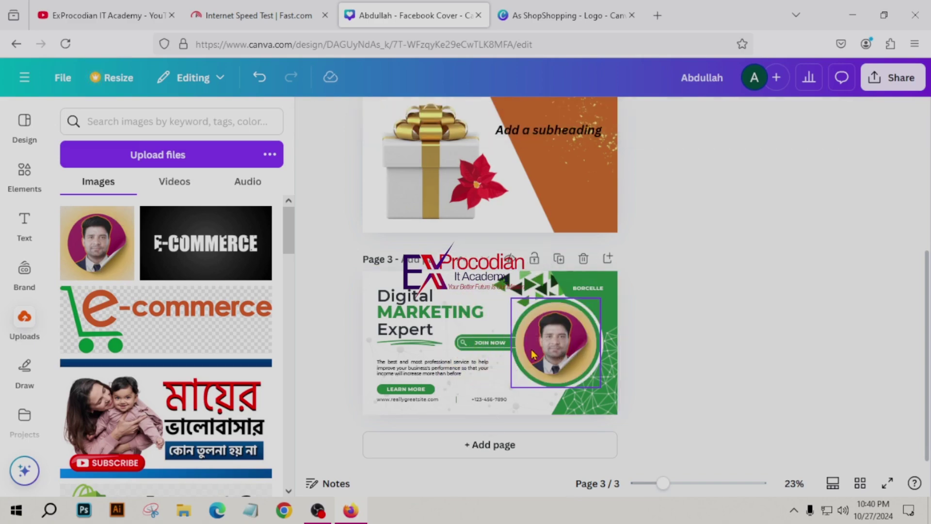
- Enlarge and reposition the portrait inside page 3's circular frame so the face fills the circle
{"action": "double_click", "coordinate": [542, 357]}
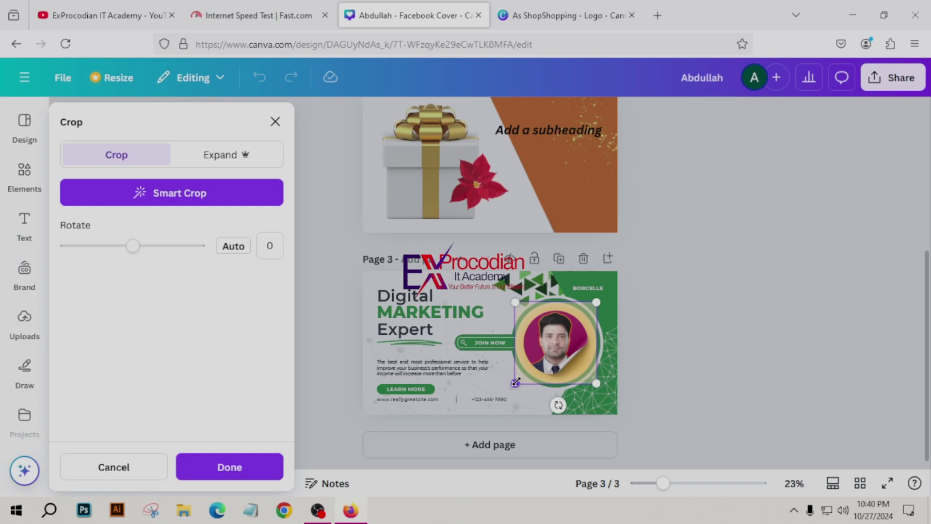
{"action": "left_click_drag", "start_coordinate": [515, 382], "coordinate": [461, 432]}
{"action": "left_click_drag", "start_coordinate": [516, 376], "coordinate": [546, 360]}
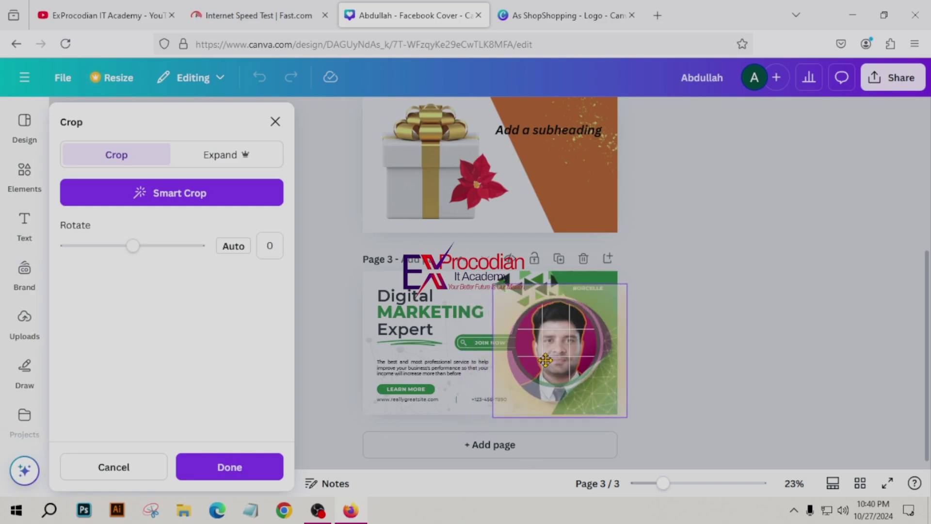
{"action": "left_click_drag", "start_coordinate": [493, 285], "coordinate": [511, 298]}
{"action": "left_click_drag", "start_coordinate": [547, 348], "coordinate": [531, 336]}
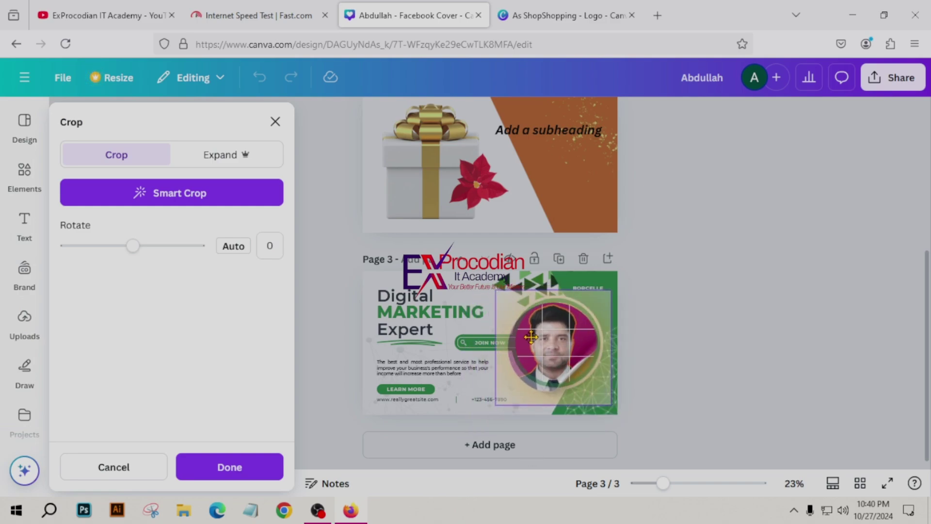
{"action": "left_click", "coordinate": [659, 333]}
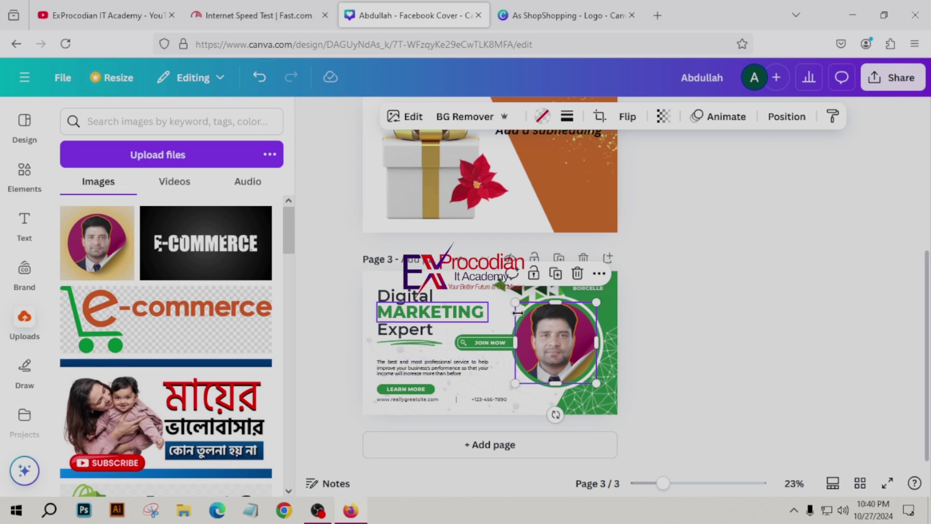
- Look over the three cover pages of the design
{"action": "scroll", "coordinate": [322, 318], "scroll_direction": "up", "scroll_amount": 5}
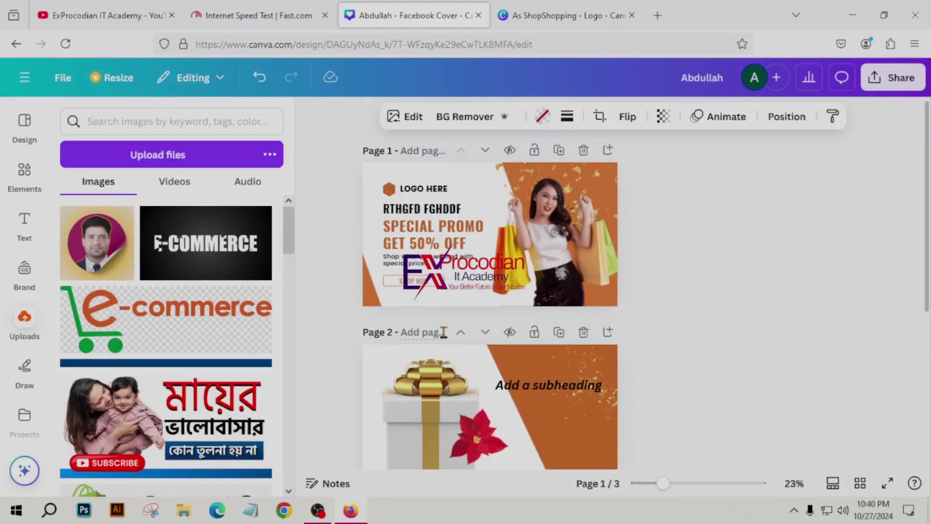
{"action": "scroll", "coordinate": [443, 332], "scroll_direction": "down", "scroll_amount": 5}
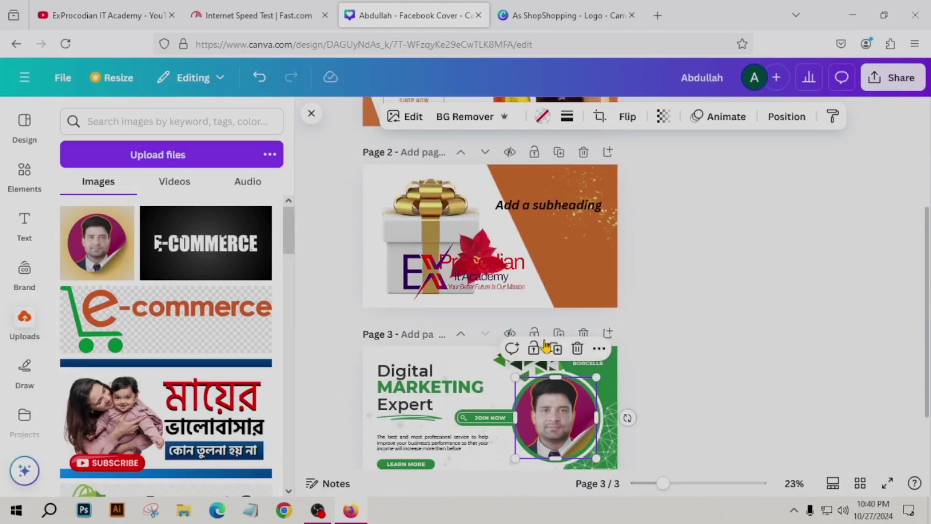
{"action": "scroll", "coordinate": [456, 281], "scroll_direction": "up", "scroll_amount": 1}
{"action": "scroll", "coordinate": [485, 230], "scroll_direction": "down", "scroll_amount": 2}
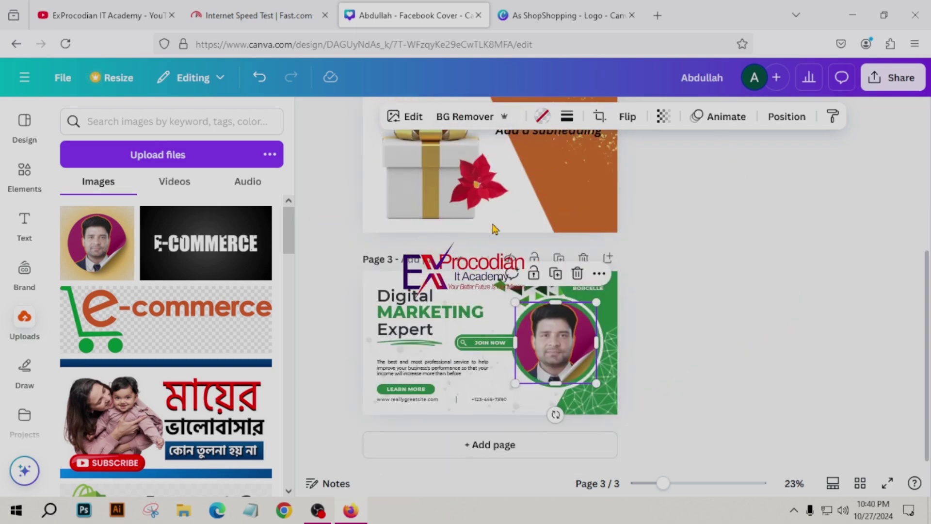
{"action": "scroll", "coordinate": [493, 229], "scroll_direction": "up", "scroll_amount": 5}
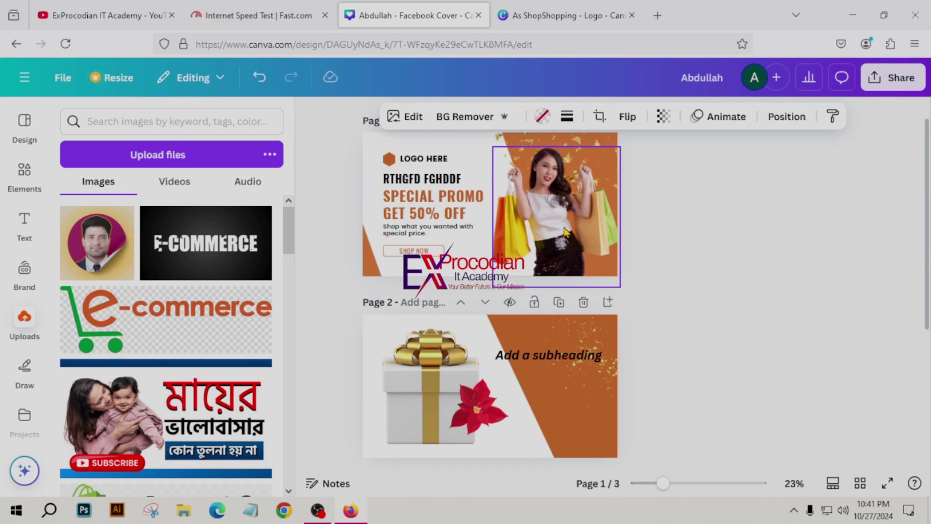
{"action": "scroll", "coordinate": [565, 233], "scroll_direction": "up", "scroll_amount": 1}
- Browse the graphics collections and place the suited avatar from Duo Color Avatar over page 2's orange area
{"action": "left_click", "coordinate": [24, 179]}
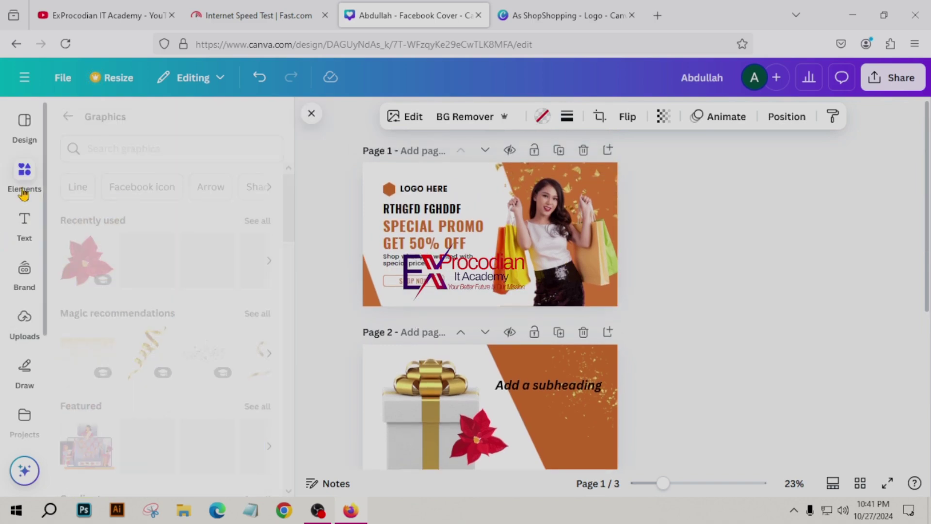
{"action": "scroll", "coordinate": [196, 332], "scroll_direction": "down", "scroll_amount": 4}
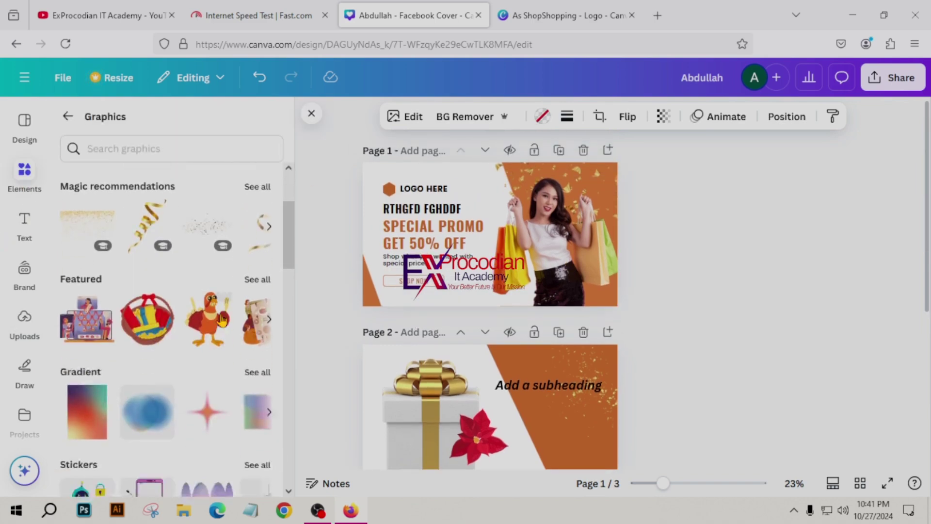
{"action": "scroll", "coordinate": [195, 333], "scroll_direction": "down", "scroll_amount": 1}
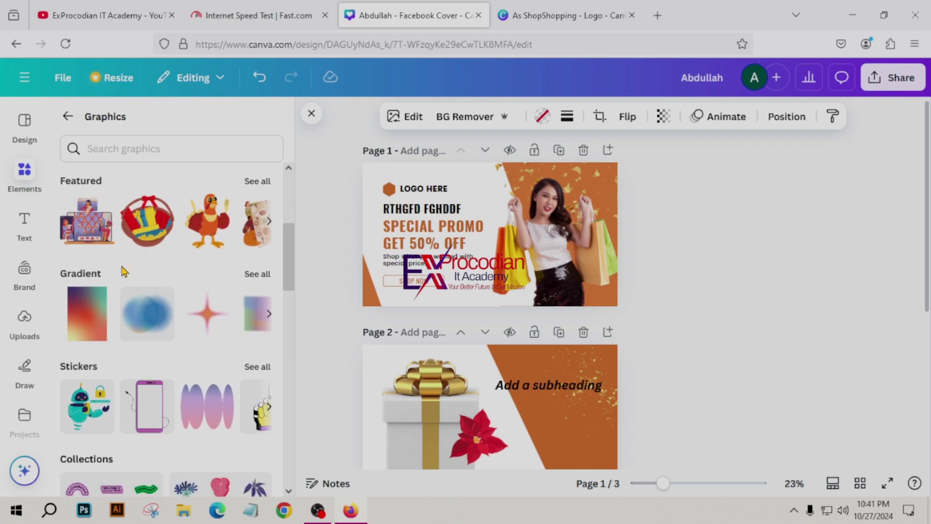
{"action": "scroll", "coordinate": [64, 236], "scroll_direction": "down", "scroll_amount": 6}
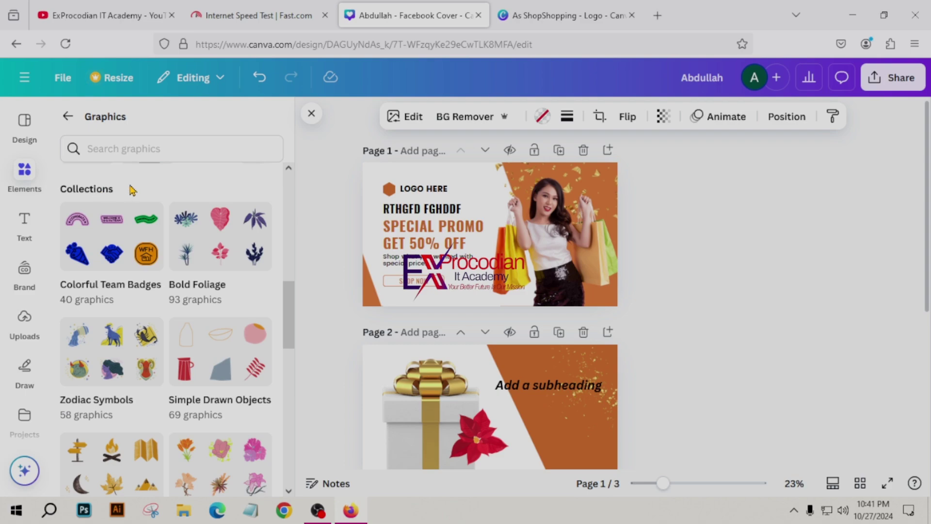
{"action": "scroll", "coordinate": [207, 270], "scroll_direction": "down", "scroll_amount": 13}
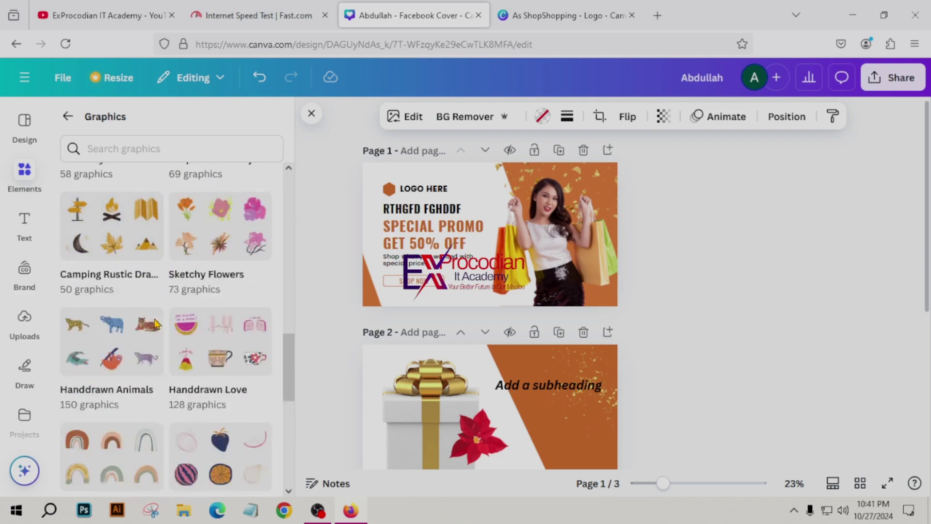
{"action": "scroll", "coordinate": [155, 329], "scroll_direction": "down", "scroll_amount": 8}
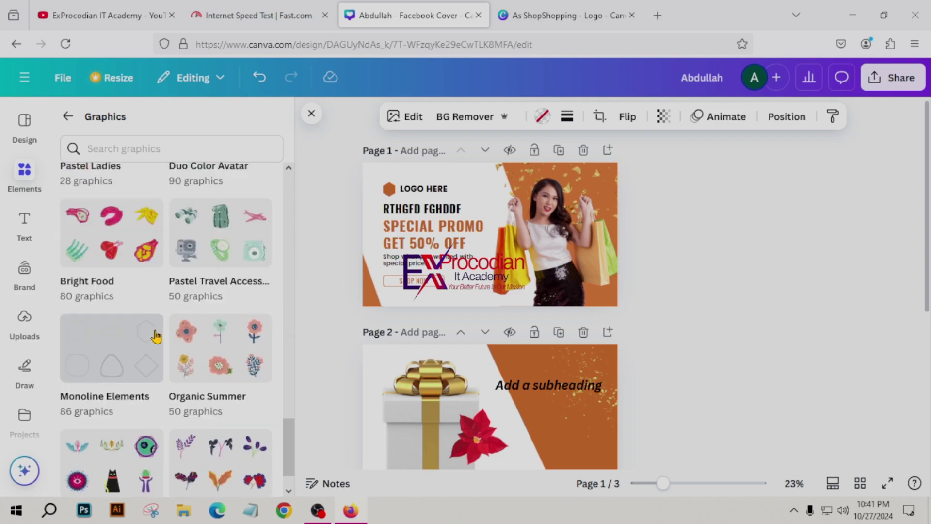
{"action": "scroll", "coordinate": [153, 340], "scroll_direction": "down", "scroll_amount": 5}
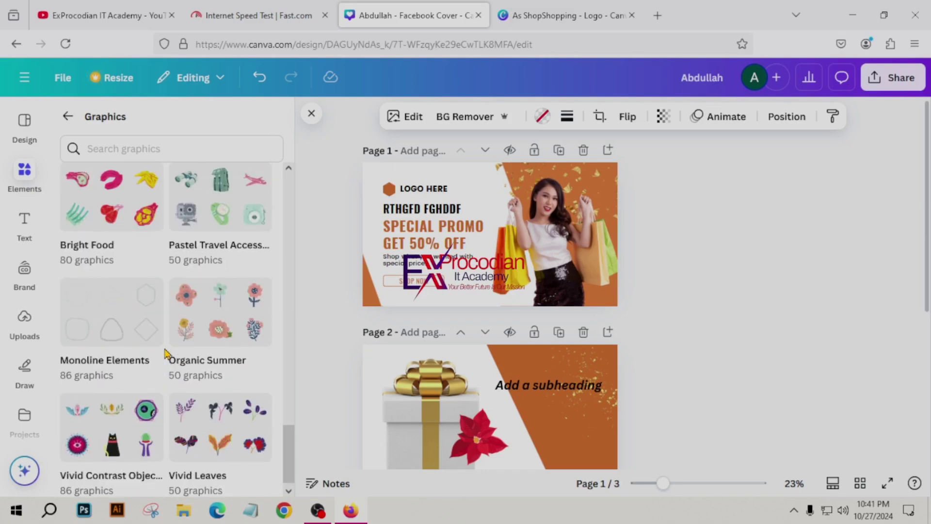
{"action": "left_click", "coordinate": [188, 301]}
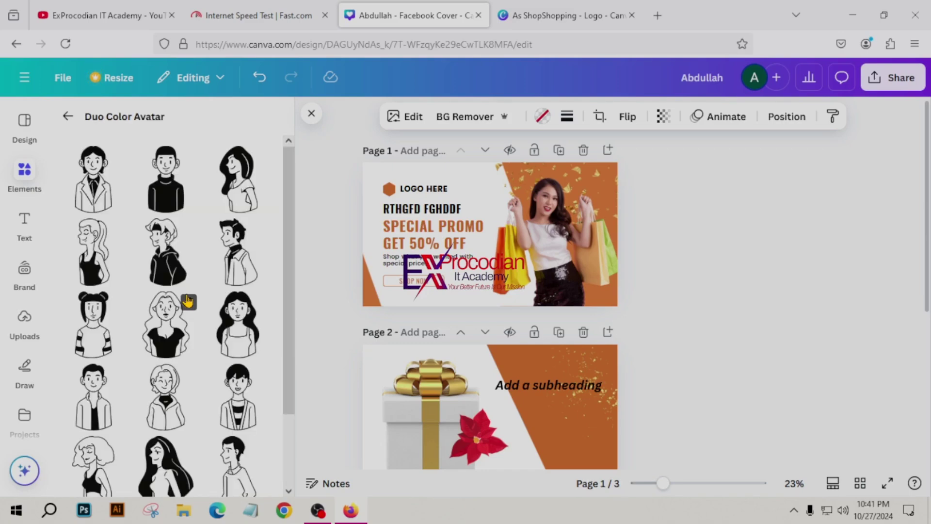
{"action": "left_click_drag", "start_coordinate": [94, 183], "coordinate": [557, 407]}
{"action": "scroll", "coordinate": [630, 339], "scroll_direction": "down", "scroll_amount": 2}
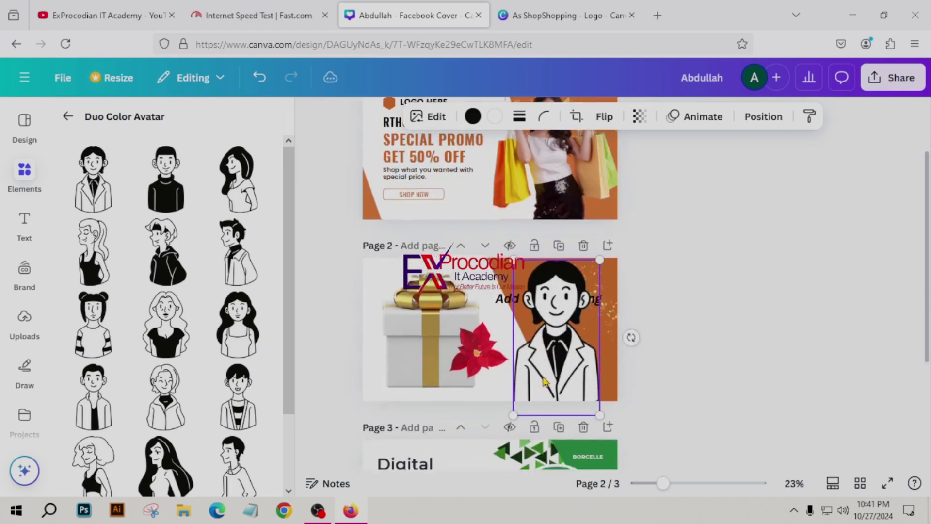
- Look through more avatars and graphics collections, and delete the suited avatar from page 2
{"action": "scroll", "coordinate": [152, 270], "scroll_direction": "down", "scroll_amount": 5}
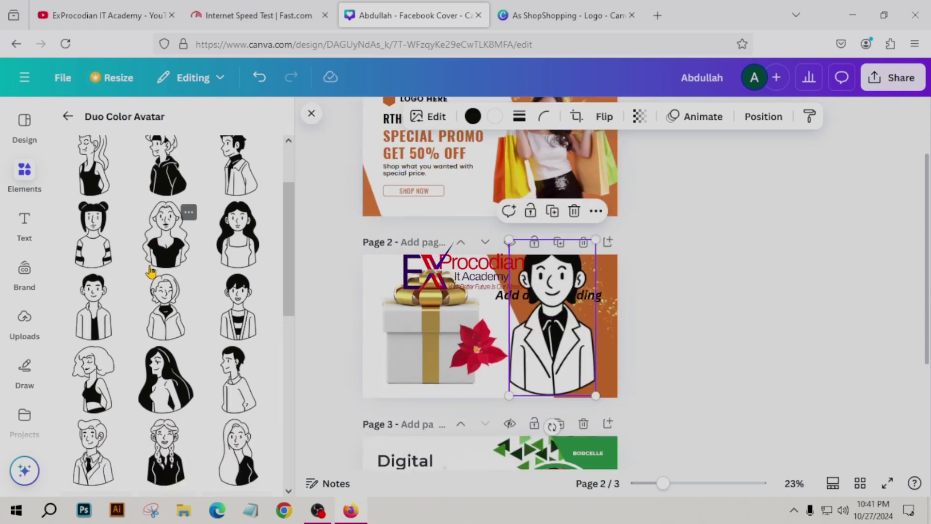
{"action": "scroll", "coordinate": [177, 304], "scroll_direction": "down", "scroll_amount": 10}
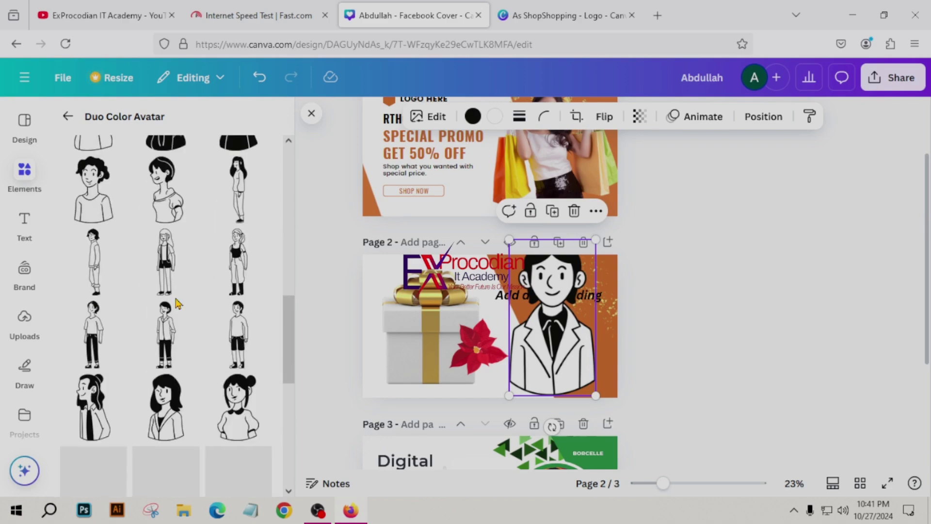
{"action": "left_click", "coordinate": [67, 118]}
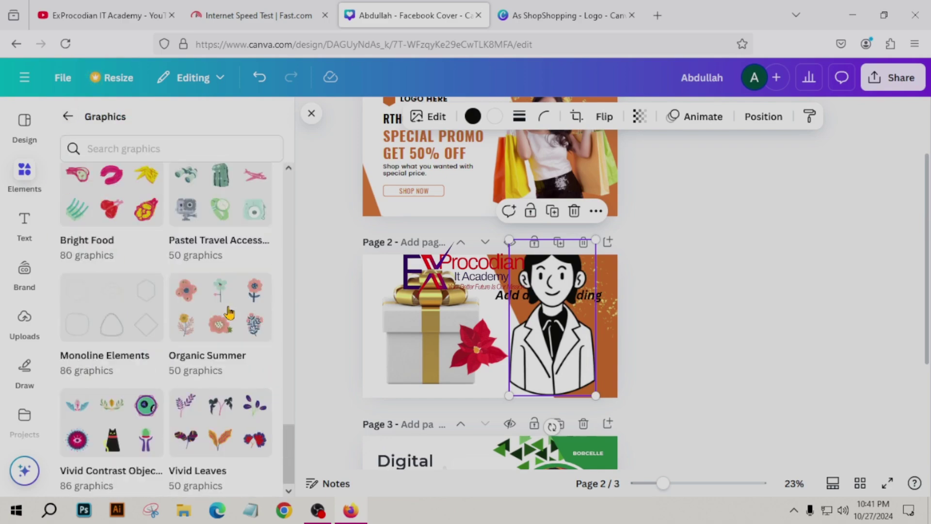
{"action": "scroll", "coordinate": [228, 320], "scroll_direction": "up", "scroll_amount": 10}
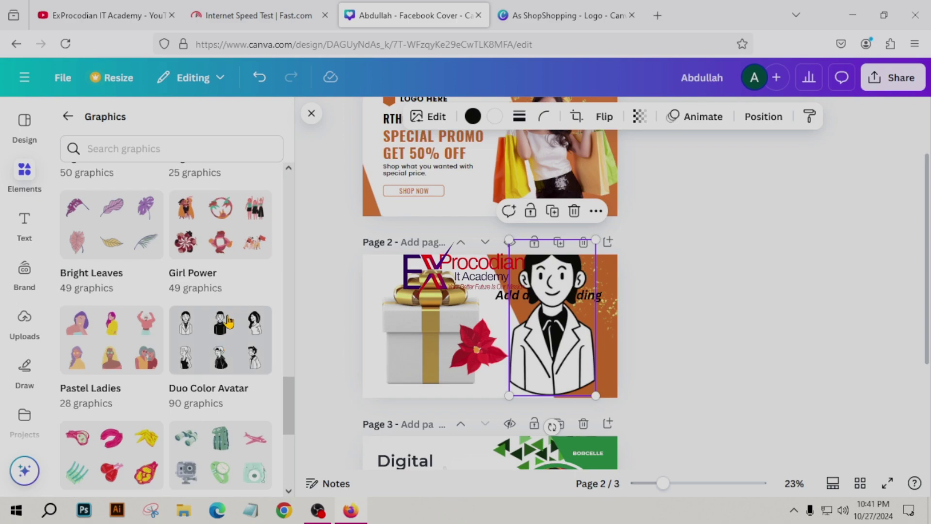
{"action": "scroll", "coordinate": [228, 320], "scroll_direction": "up", "scroll_amount": 10}
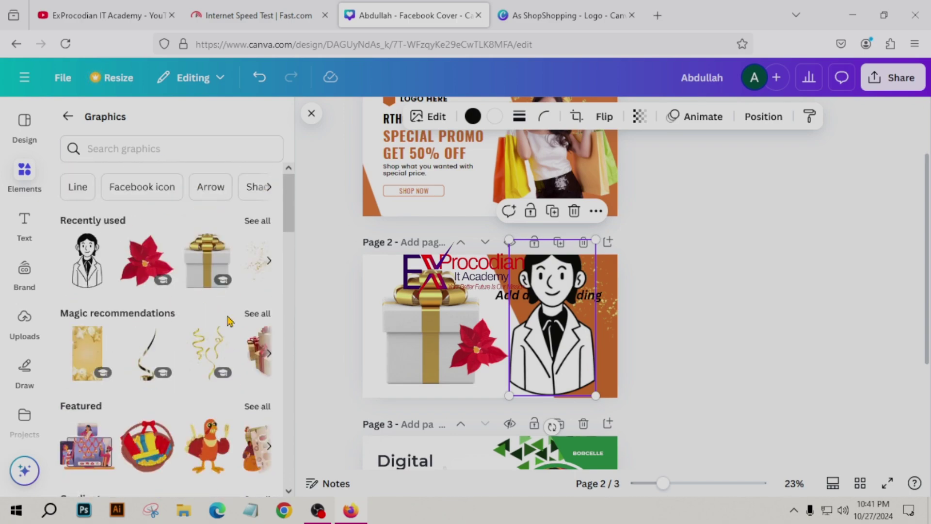
{"action": "key", "text": "Delete"}
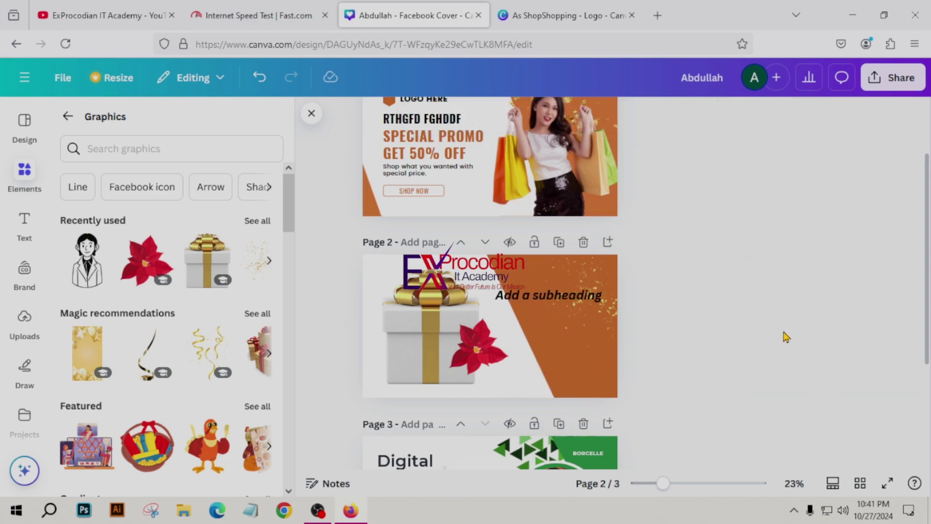
- Add a blank fourth page after the Digital Marketing Expert cover
{"action": "scroll", "coordinate": [271, 362], "scroll_direction": "down", "scroll_amount": 4}
{"action": "scroll", "coordinate": [219, 393], "scroll_direction": "down", "scroll_amount": 3}
{"action": "scroll", "coordinate": [220, 393], "scroll_direction": "down", "scroll_amount": 5}
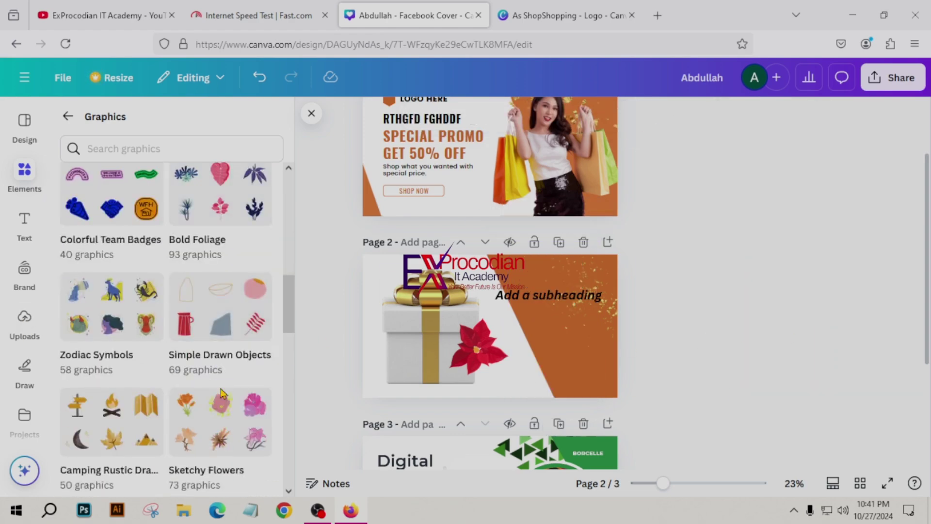
{"action": "scroll", "coordinate": [310, 395], "scroll_direction": "down", "scroll_amount": 4}
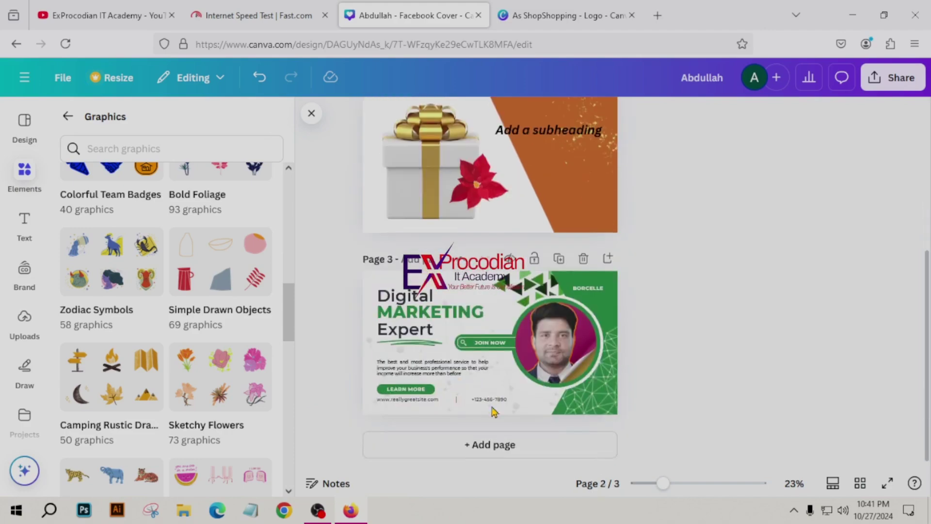
{"action": "left_click", "coordinate": [490, 458]}
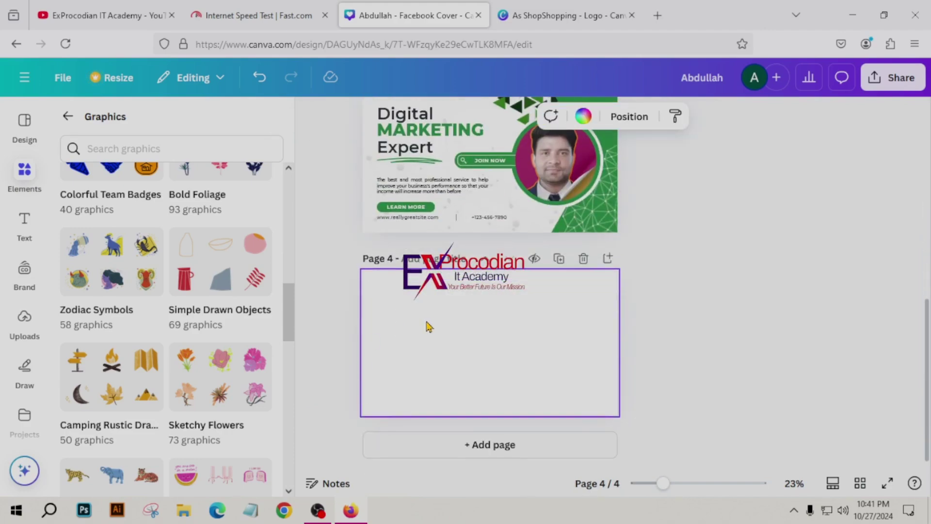
{"action": "scroll", "coordinate": [428, 325], "scroll_direction": "up", "scroll_amount": 2}
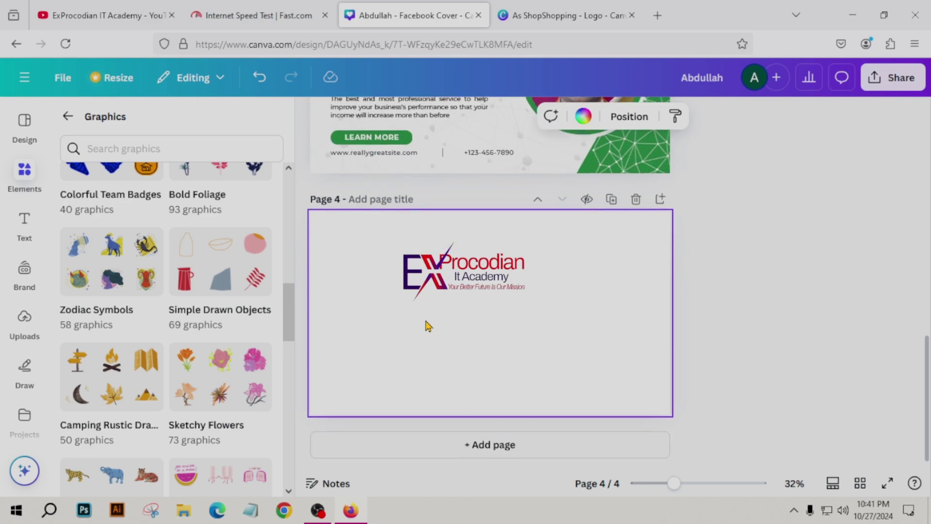
- Set page 4's background to the dark green from the document colors
{"action": "left_click", "coordinate": [813, 254]}
{"action": "left_click", "coordinate": [542, 284]}
{"action": "left_click", "coordinate": [587, 123]}
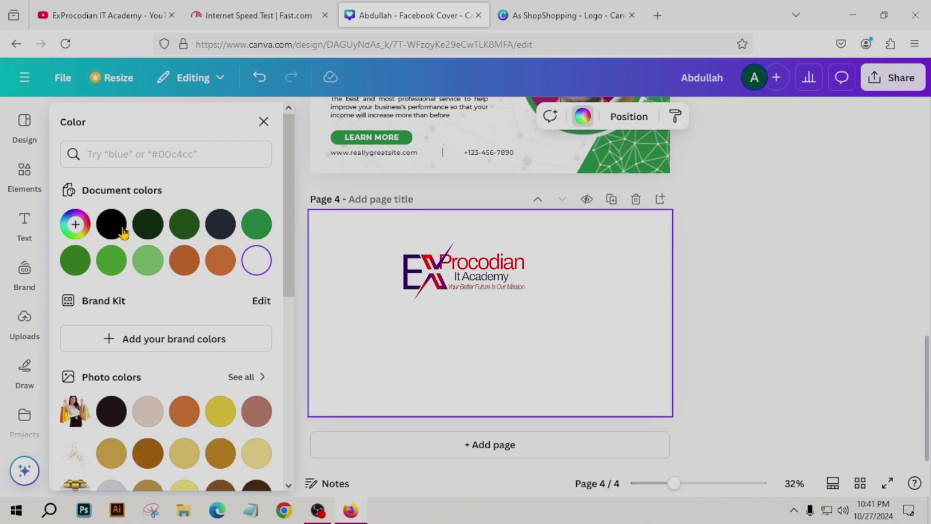
{"action": "left_click", "coordinate": [177, 231]}
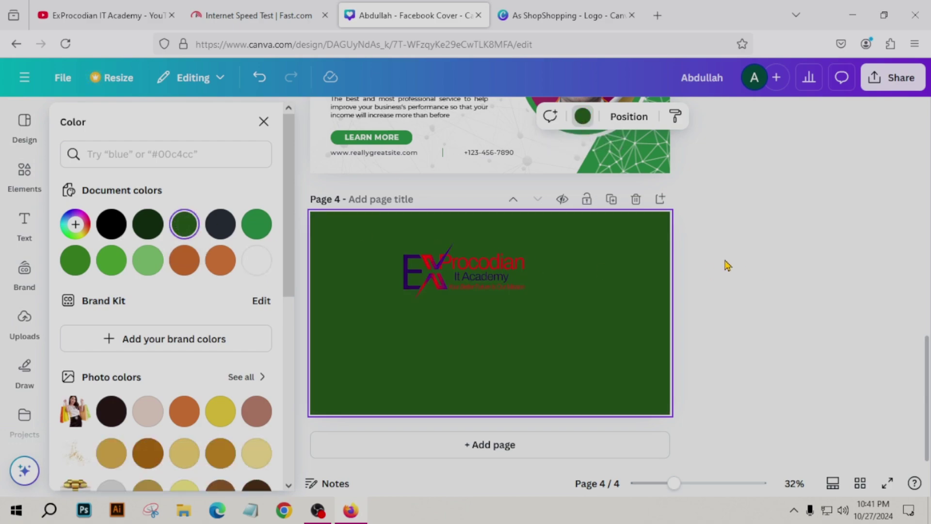
{"action": "left_click", "coordinate": [649, 232]}
- Look through the available colors and change page 4's background to the black-to-grey gradient
{"action": "scroll", "coordinate": [604, 304], "scroll_direction": "up", "scroll_amount": 5}
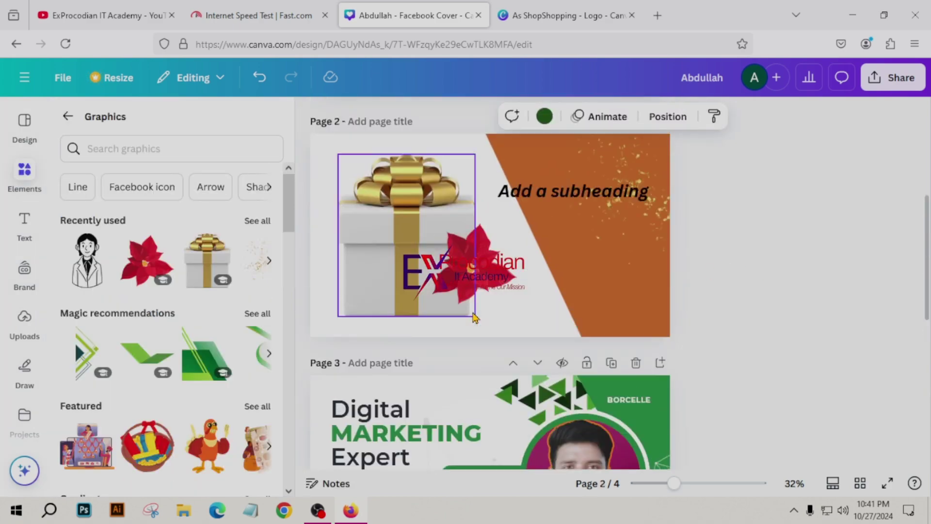
{"action": "scroll", "coordinate": [533, 315], "scroll_direction": "down", "scroll_amount": 3}
{"action": "scroll", "coordinate": [470, 327], "scroll_direction": "up", "scroll_amount": 4}
{"action": "scroll", "coordinate": [471, 327], "scroll_direction": "down", "scroll_amount": 6}
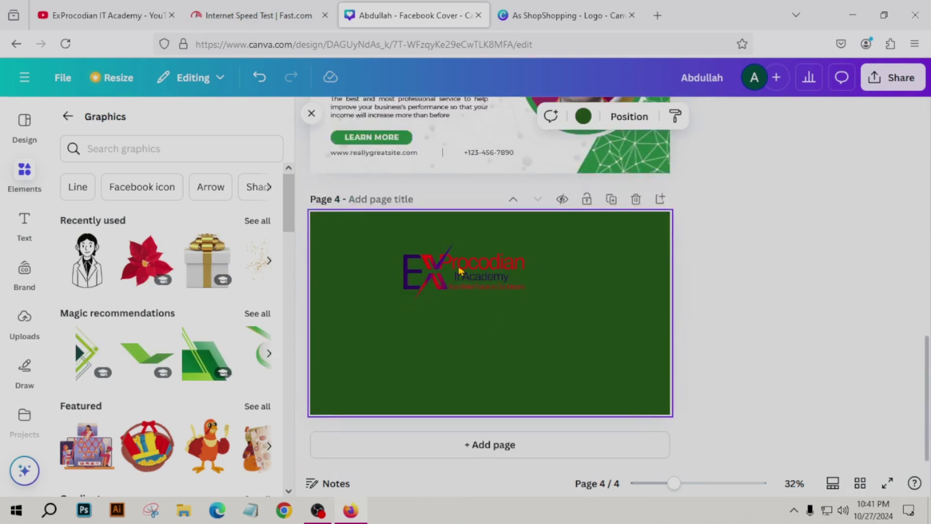
{"action": "left_click", "coordinate": [583, 117]}
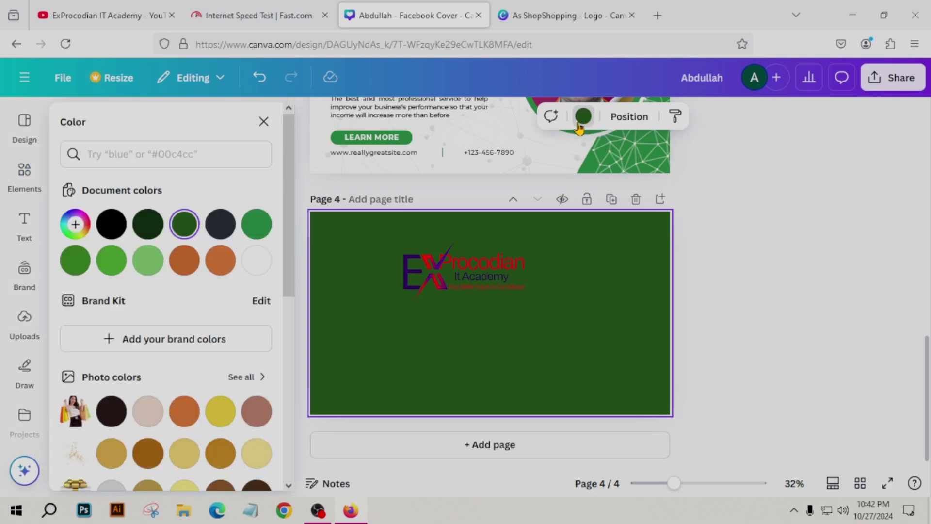
{"action": "scroll", "coordinate": [156, 311], "scroll_direction": "down", "scroll_amount": 3}
{"action": "scroll", "coordinate": [152, 312], "scroll_direction": "down", "scroll_amount": 4}
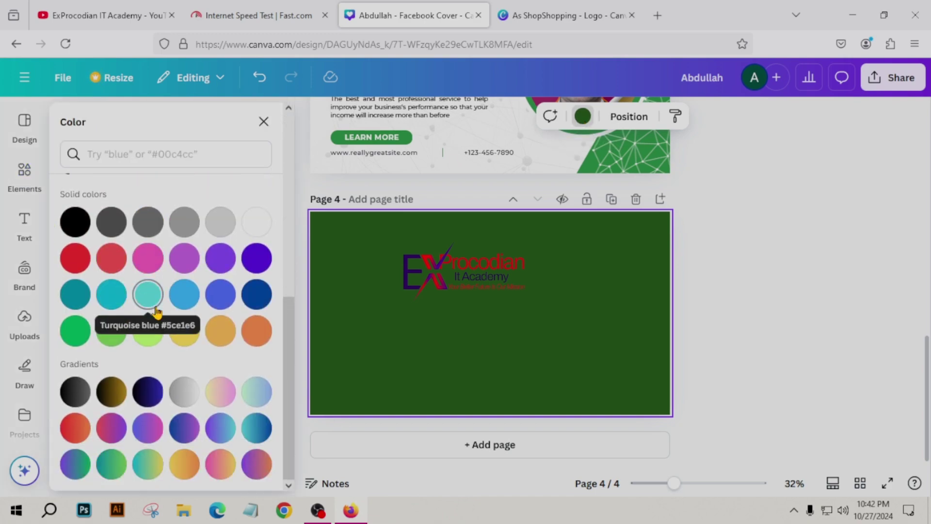
{"action": "scroll", "coordinate": [151, 312], "scroll_direction": "up", "scroll_amount": 7}
{"action": "scroll", "coordinate": [3, 253], "scroll_direction": "down", "scroll_amount": 2}
{"action": "scroll", "coordinate": [119, 272], "scroll_direction": "down", "scroll_amount": 5}
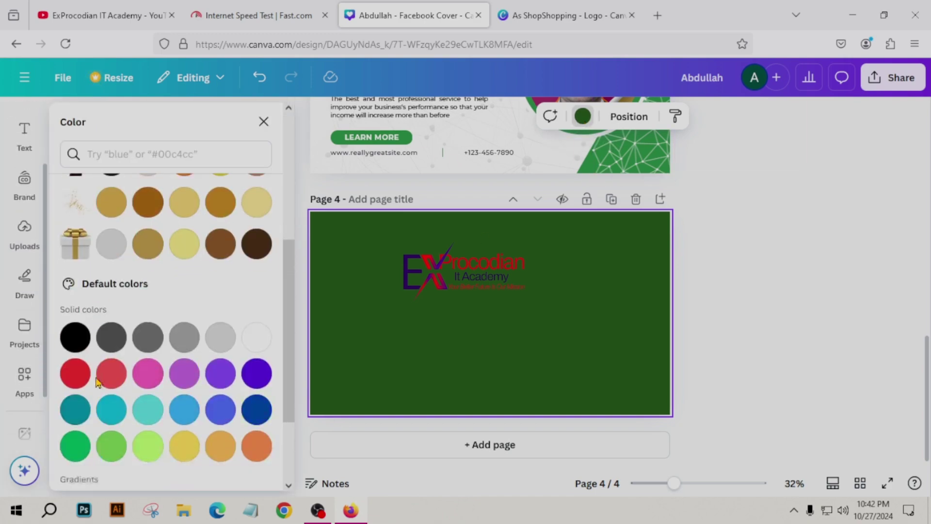
{"action": "left_click", "coordinate": [86, 395]}
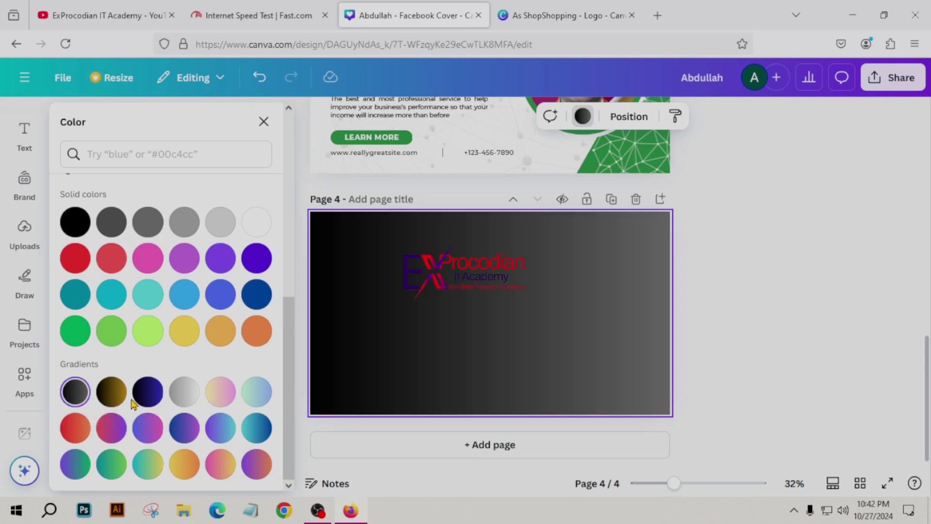
- Try several preset gradients as page 4's background, including red-to-orange and purple-to-turquoise, ending with the teal-to-green gradient
{"action": "left_click", "coordinate": [148, 392]}
{"action": "left_click", "coordinate": [221, 392]}
{"action": "left_click", "coordinate": [76, 436]}
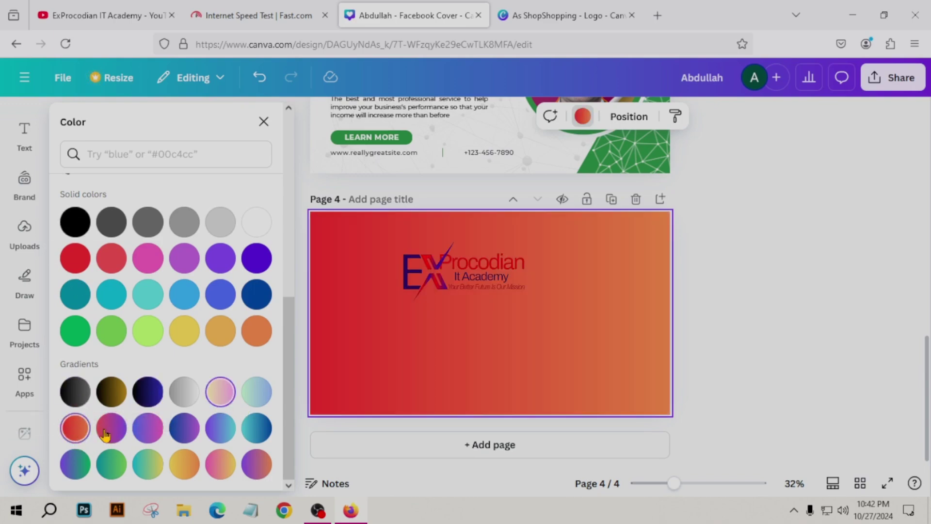
{"action": "left_click", "coordinate": [109, 435]}
{"action": "left_click", "coordinate": [146, 435]}
{"action": "left_click", "coordinate": [231, 432]}
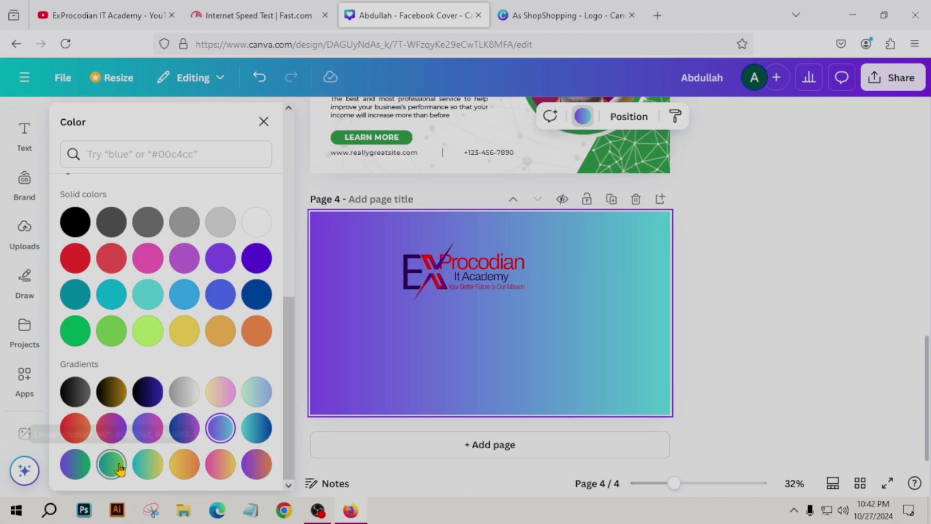
{"action": "left_click", "coordinate": [102, 466]}
- Look at the custom gradient's color and style options for page 4's background, and close them without changing anything
{"action": "scroll", "coordinate": [143, 425], "scroll_direction": "up", "scroll_amount": 10}
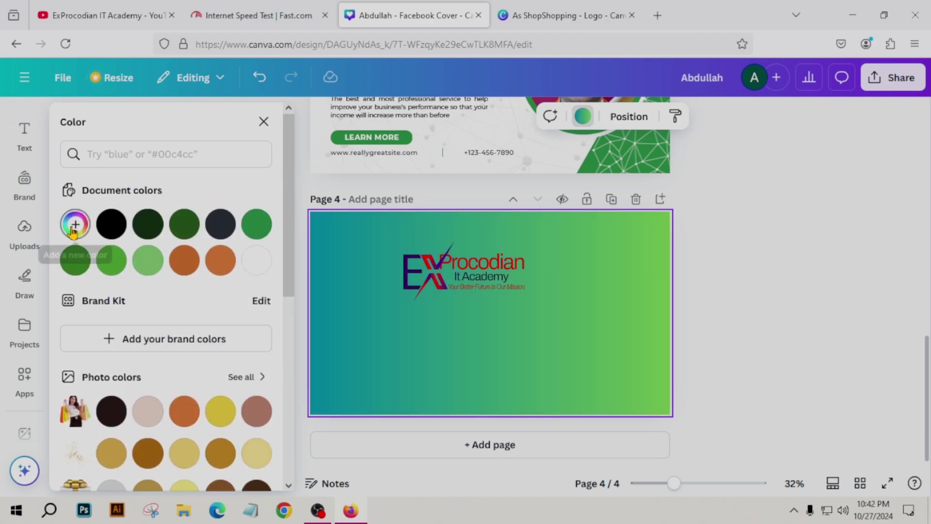
{"action": "left_click", "coordinate": [73, 228]}
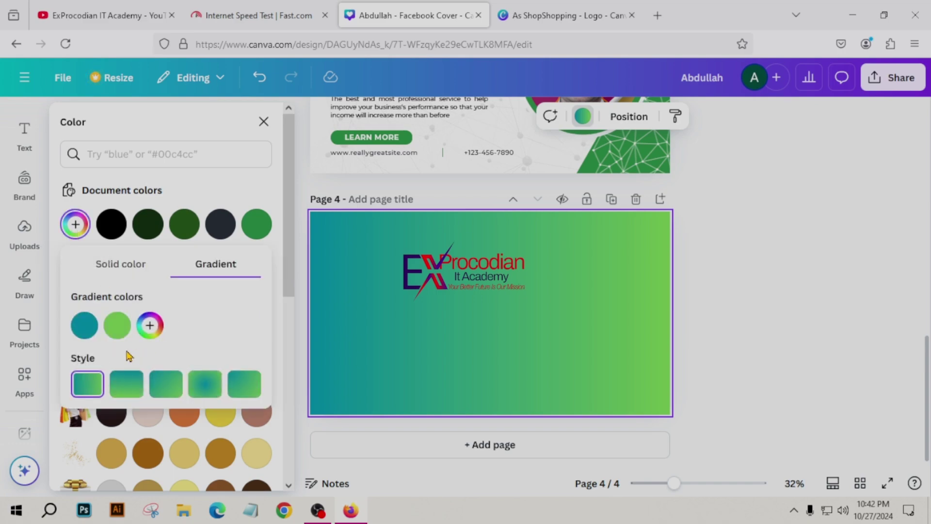
{"action": "left_click", "coordinate": [315, 213]}
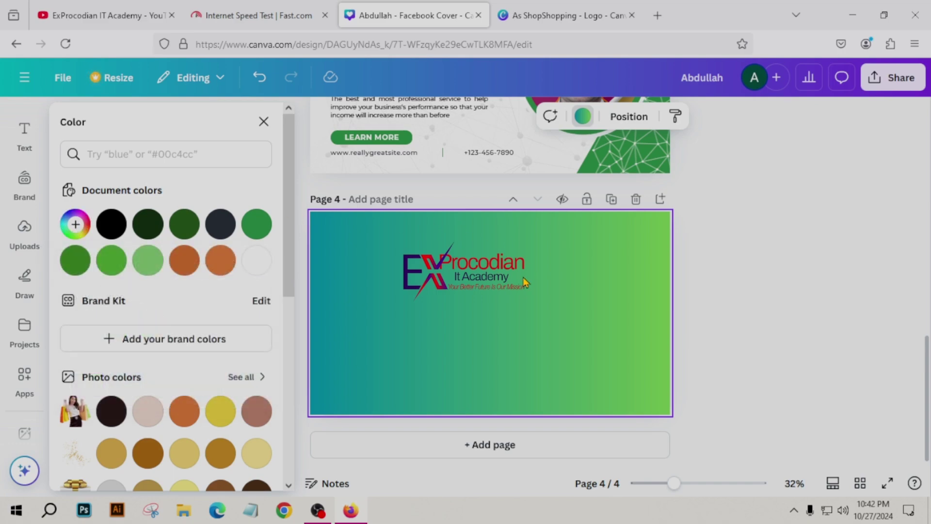
{"action": "left_click", "coordinate": [570, 291]}
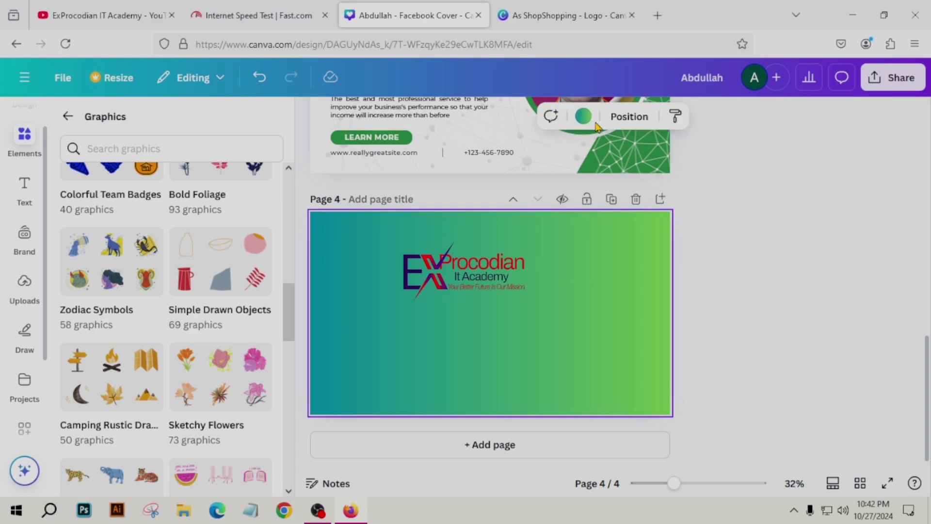
- Switch page 4's background to a custom solid color and set it to dark teal #007C92
{"action": "left_click", "coordinate": [582, 117]}
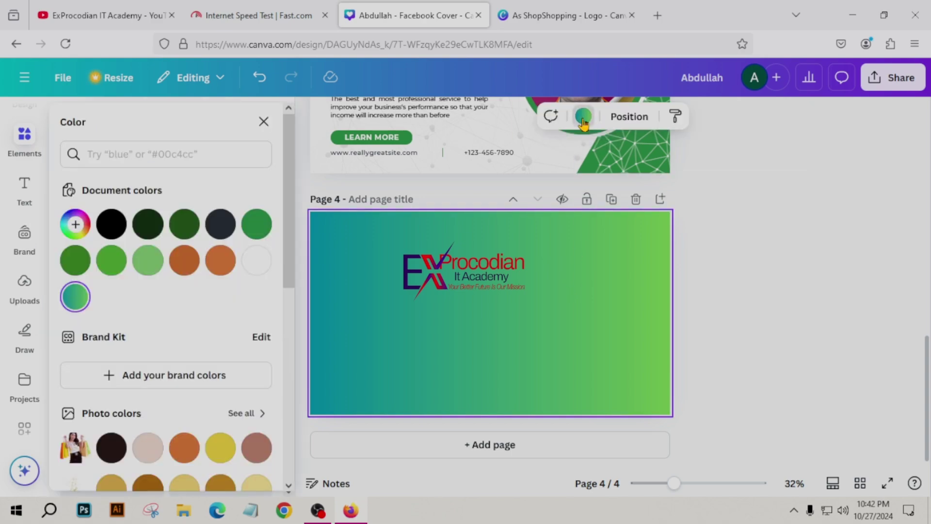
{"action": "left_click", "coordinate": [75, 224]}
{"action": "left_click", "coordinate": [132, 267]}
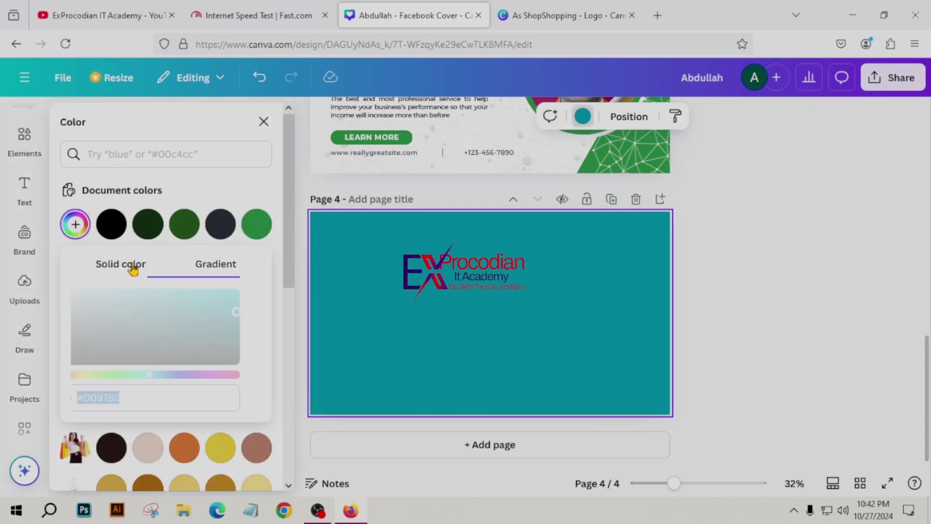
{"action": "left_click", "coordinate": [258, 297]}
{"action": "left_click_drag", "start_coordinate": [257, 296], "coordinate": [260, 322]}
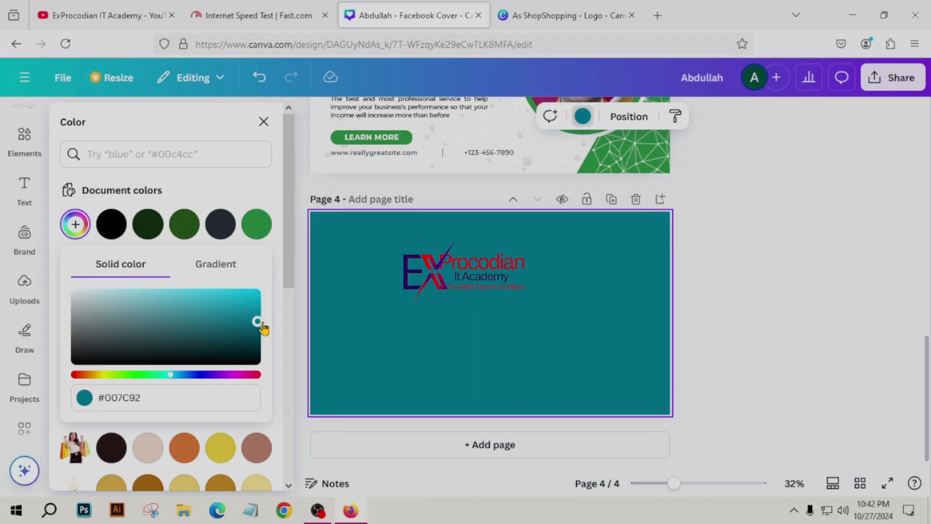
- Change page 4's custom background color to magenta #AD1390
{"action": "left_click_drag", "start_coordinate": [176, 377], "coordinate": [231, 376]}
{"action": "left_click", "coordinate": [239, 346]}
{"action": "left_click_drag", "start_coordinate": [240, 345], "coordinate": [240, 313]}
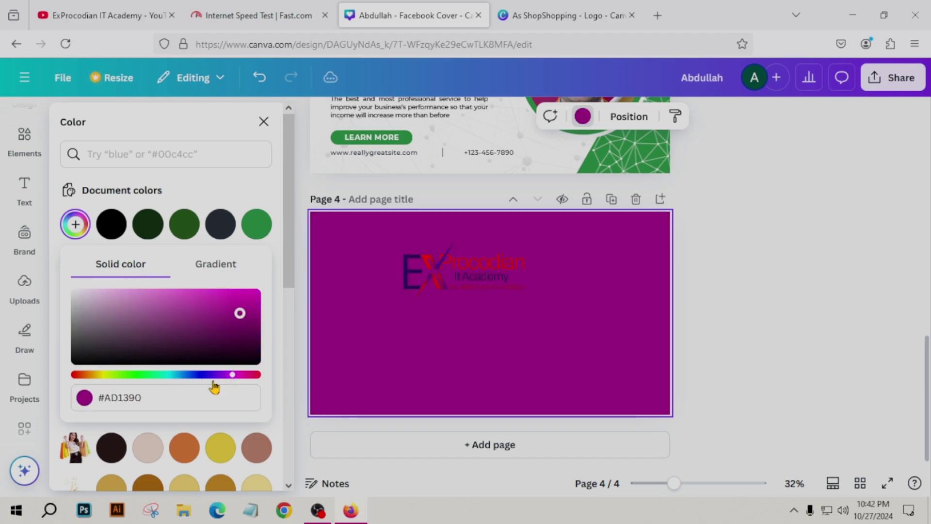
- Adjust the hue and shade of page 4's custom background color to dark red #A20000
{"action": "left_click_drag", "start_coordinate": [231, 376], "coordinate": [251, 375]}
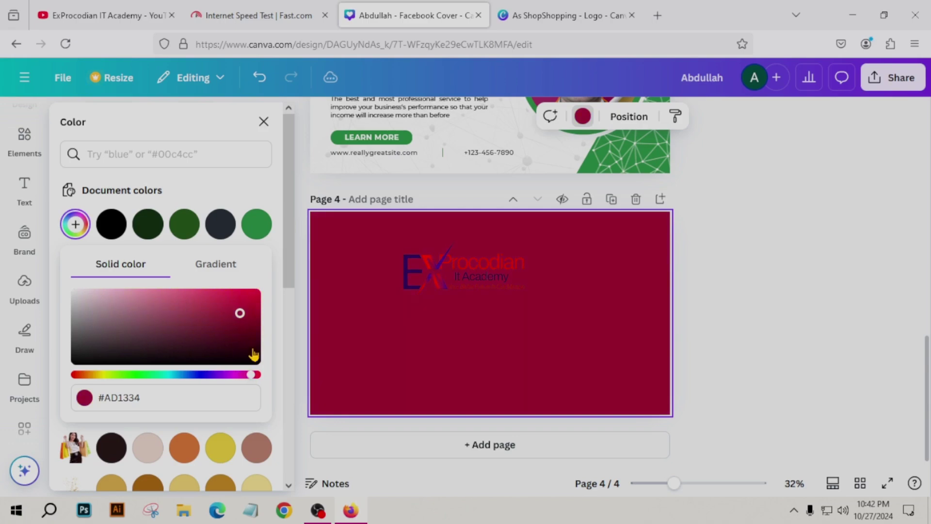
{"action": "mouse_move", "coordinate": [254, 330]}
{"action": "left_mouse_down"}
{"action": "mouse_move", "coordinate": [255, 306]}
{"action": "mouse_move", "coordinate": [266, 314]}
{"action": "mouse_move", "coordinate": [259, 317]}
{"action": "left_mouse_up"}
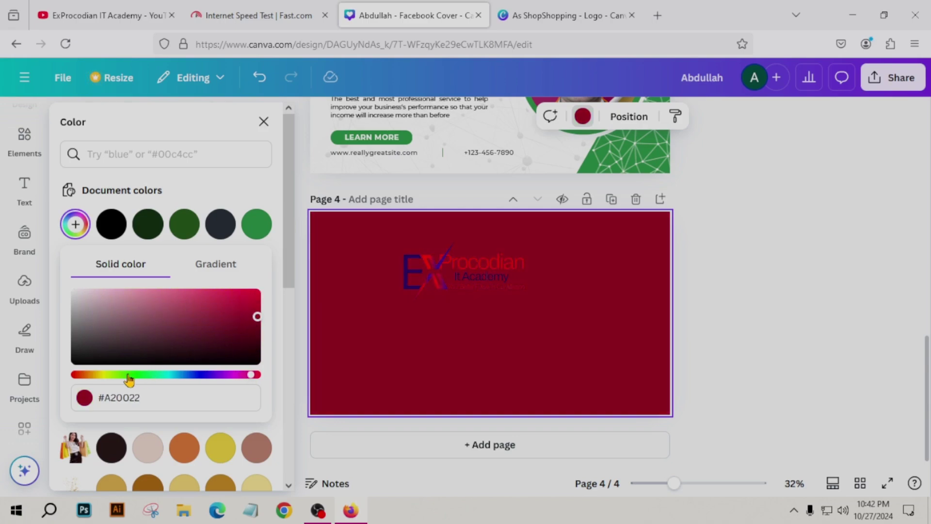
{"action": "left_click", "coordinate": [75, 374]}
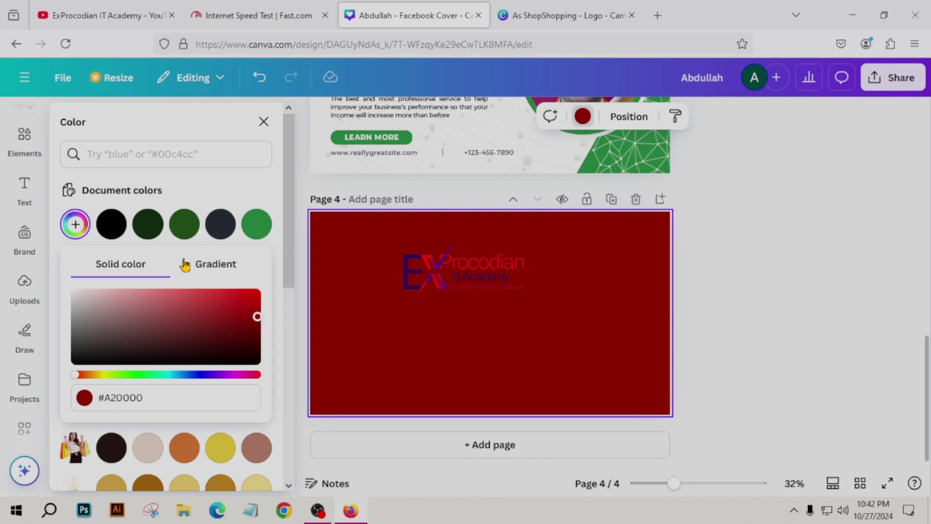
- Go back to the shopping promo cover on page 1 and close the color settings
{"action": "scroll", "coordinate": [511, 334], "scroll_direction": "up", "scroll_amount": 3}
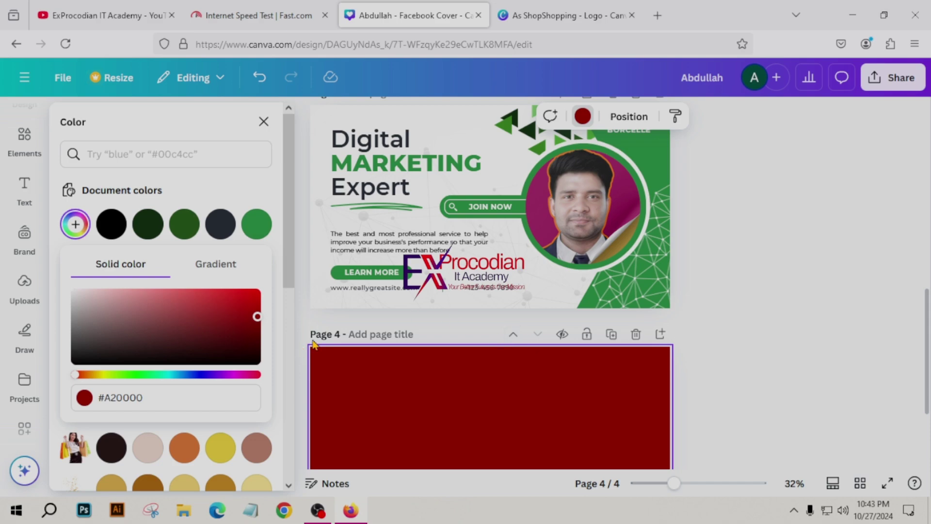
{"action": "scroll", "coordinate": [340, 335], "scroll_direction": "up", "scroll_amount": 15}
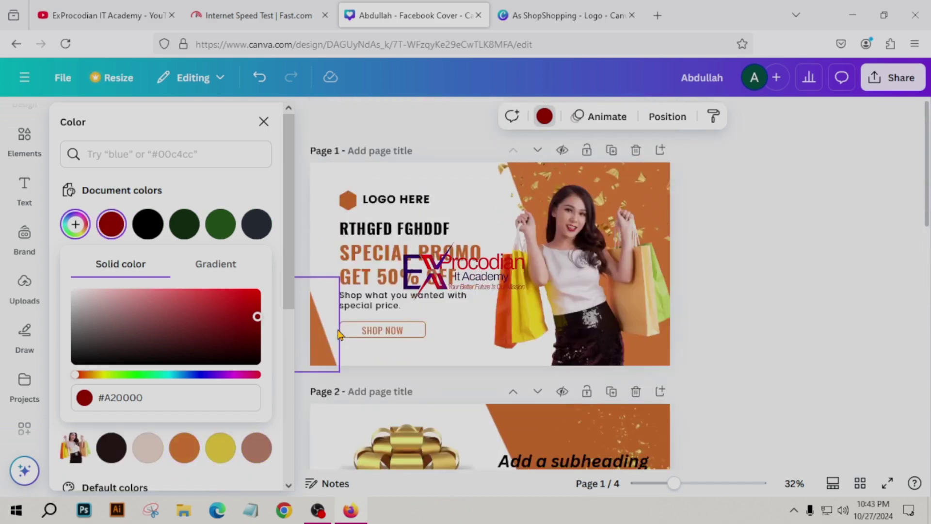
{"action": "left_click", "coordinate": [263, 124]}
{"action": "left_click", "coordinate": [264, 124]}
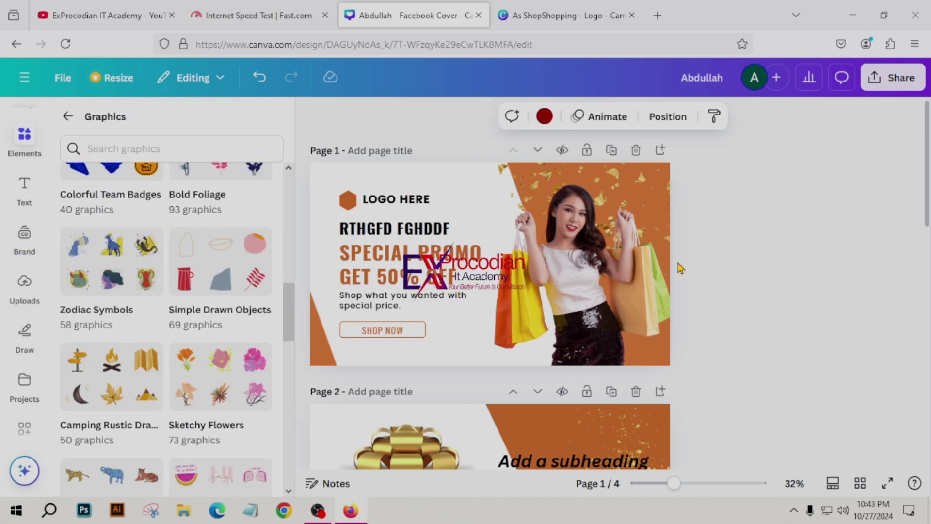